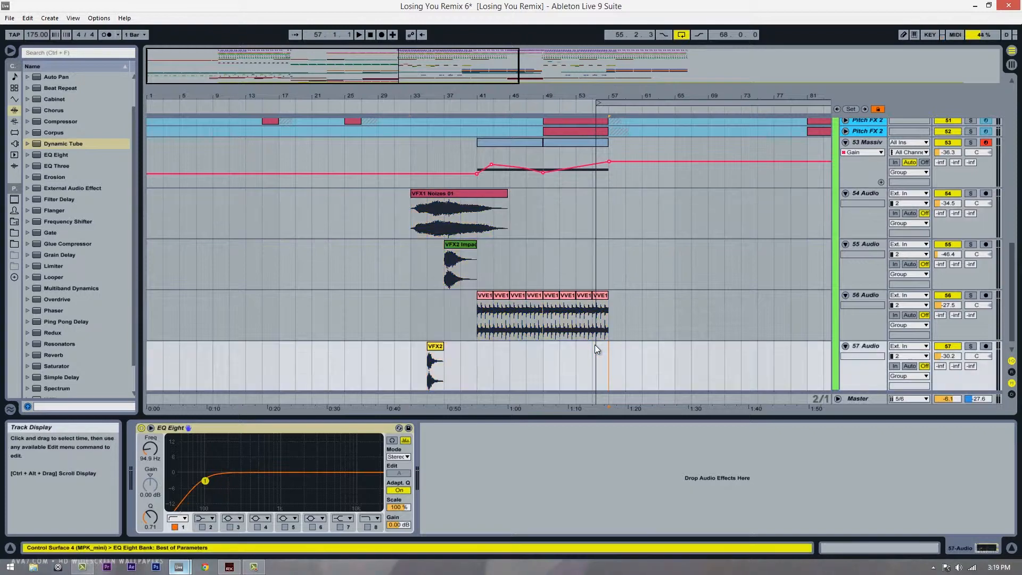
Step: Play the VFX1 Noizes 01 clip with the 54 Audio track soloed, and stop playback with the solo released
{"action": "scroll", "coordinate": [413, 252], "scroll_direction": "up", "scroll_amount": 1}
{"action": "scroll", "coordinate": [403, 246], "scroll_direction": "up", "scroll_amount": 5}
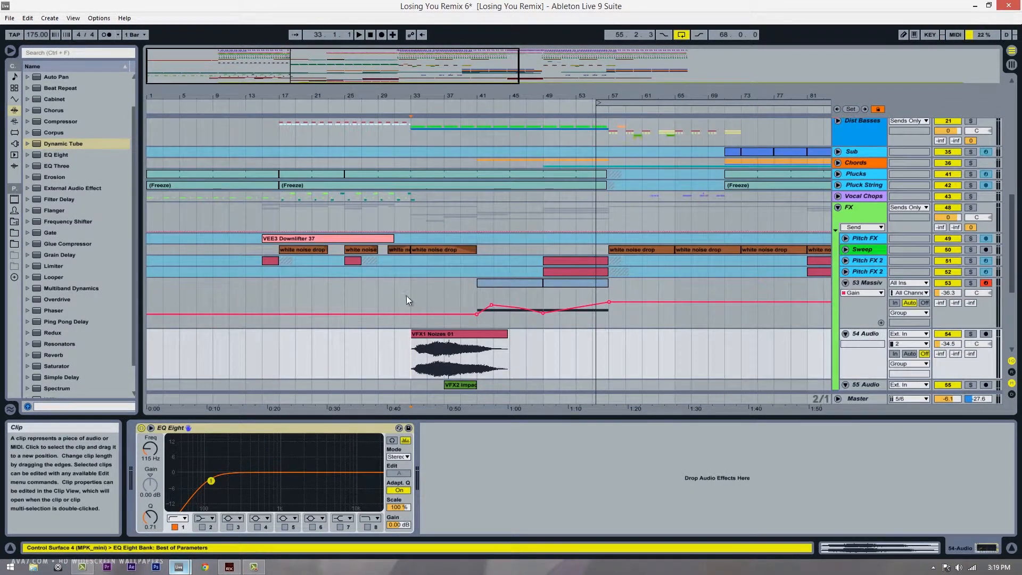
{"action": "scroll", "coordinate": [407, 298], "scroll_direction": "down", "scroll_amount": 6}
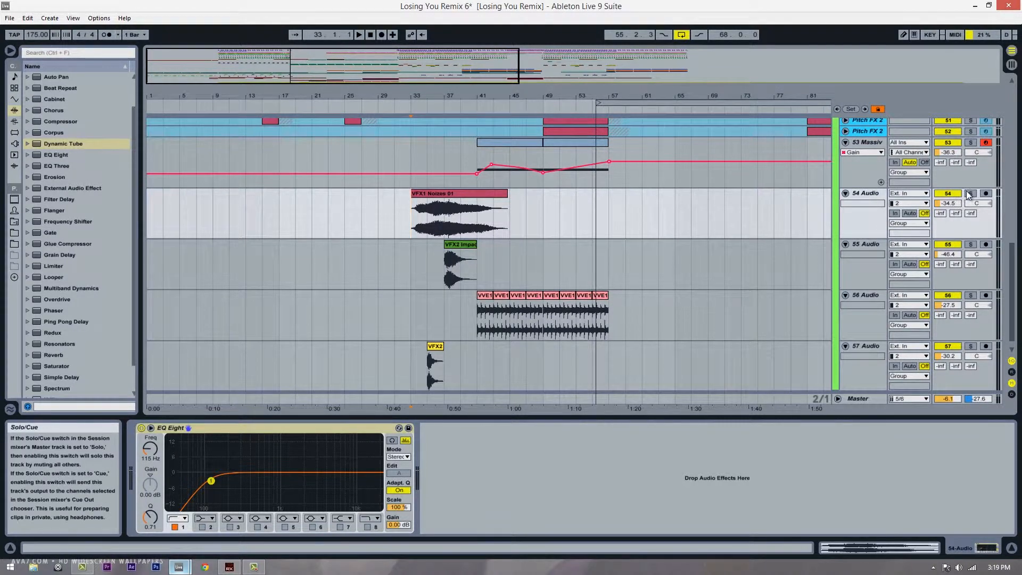
{"action": "key", "text": "space"}
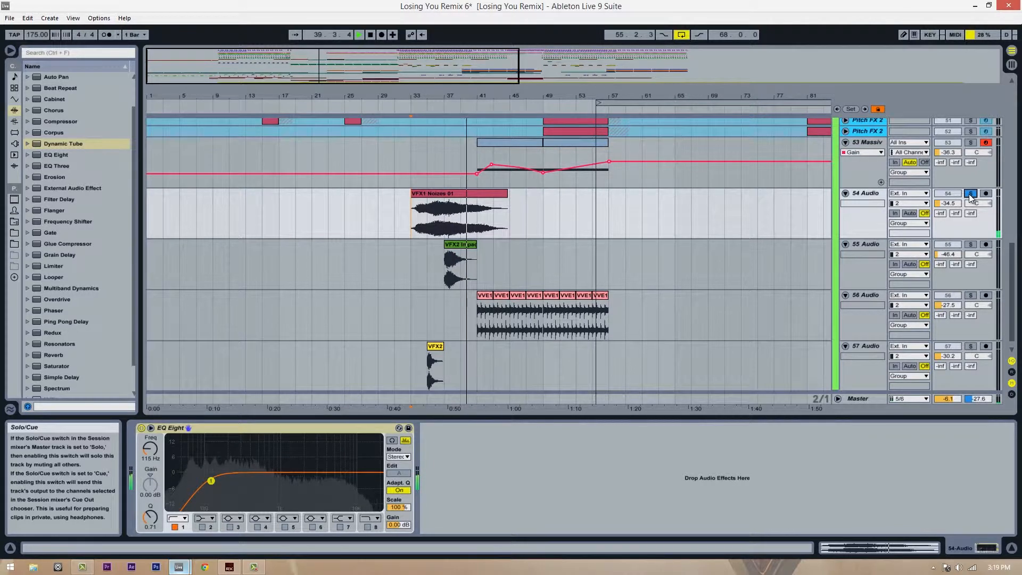
{"action": "left_click", "coordinate": [970, 194]}
{"action": "key", "text": "space"}
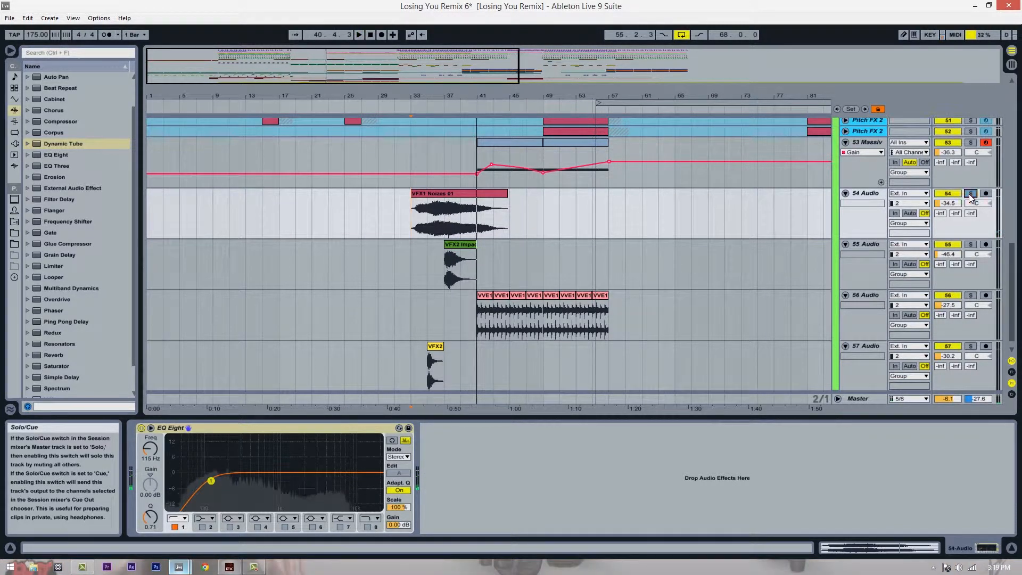
Step: Solo the 55 Audio track, play its VFX2 Impacts clip from bar 37, and release the solo
{"action": "left_click", "coordinate": [973, 246]}
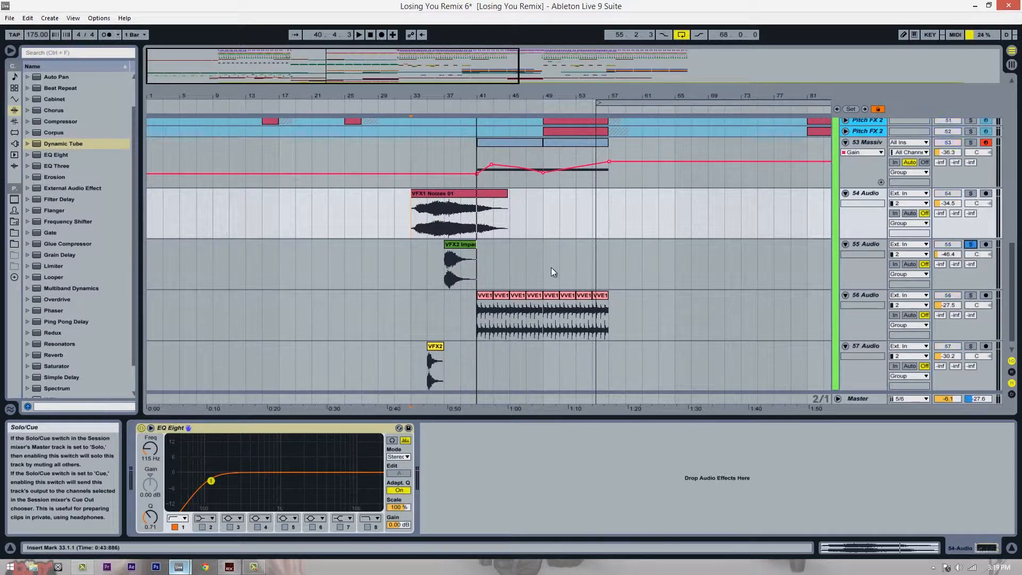
{"action": "left_click", "coordinate": [446, 282]}
{"action": "key", "text": "space"}
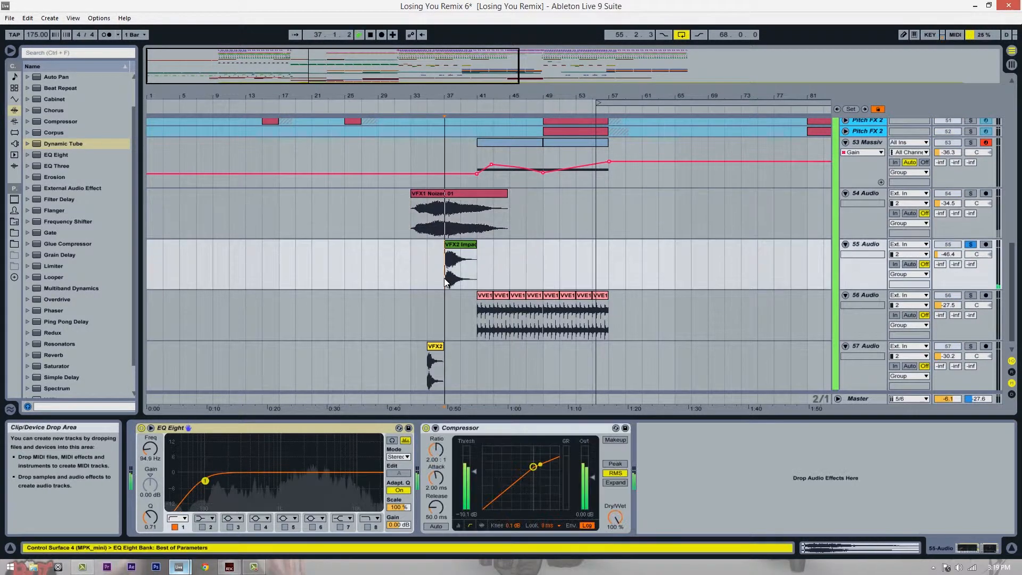
{"action": "key", "text": "space"}
{"action": "left_click", "coordinate": [971, 244]}
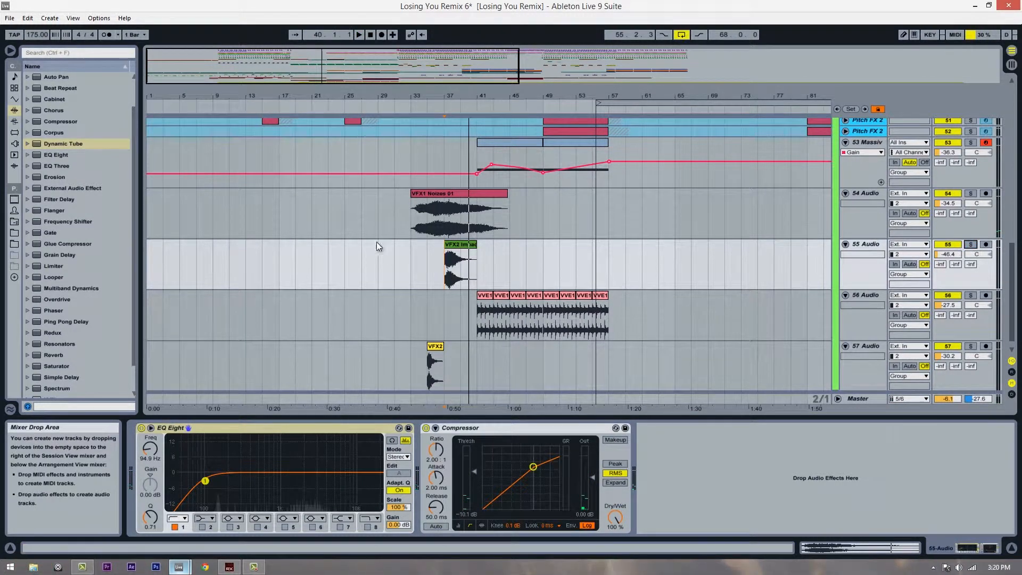
Step: Turn off warping for the VFX2 Impacts 36 clip on the 55 Audio track
{"action": "left_click", "coordinate": [468, 250]}
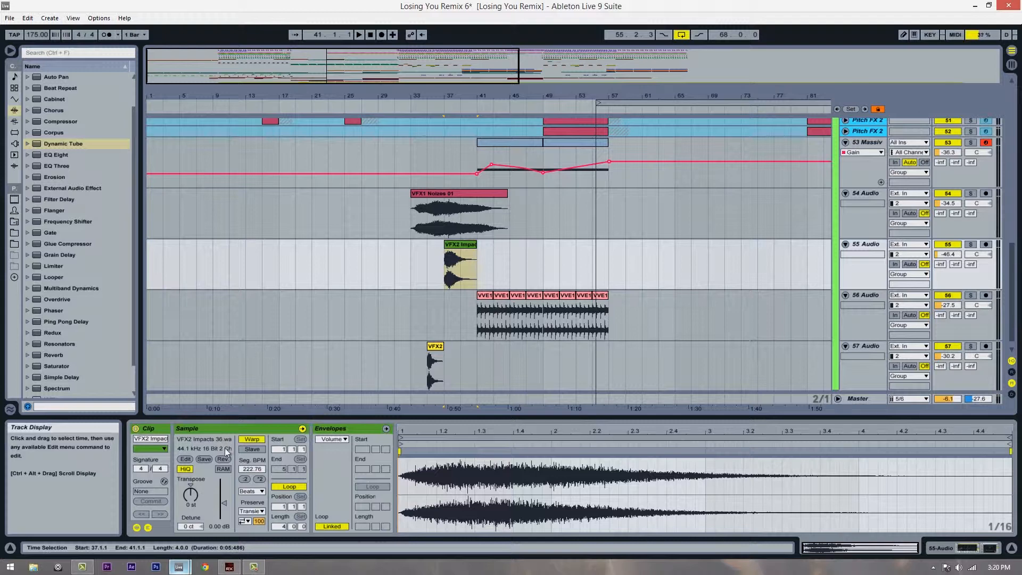
{"action": "left_click", "coordinate": [258, 493]}
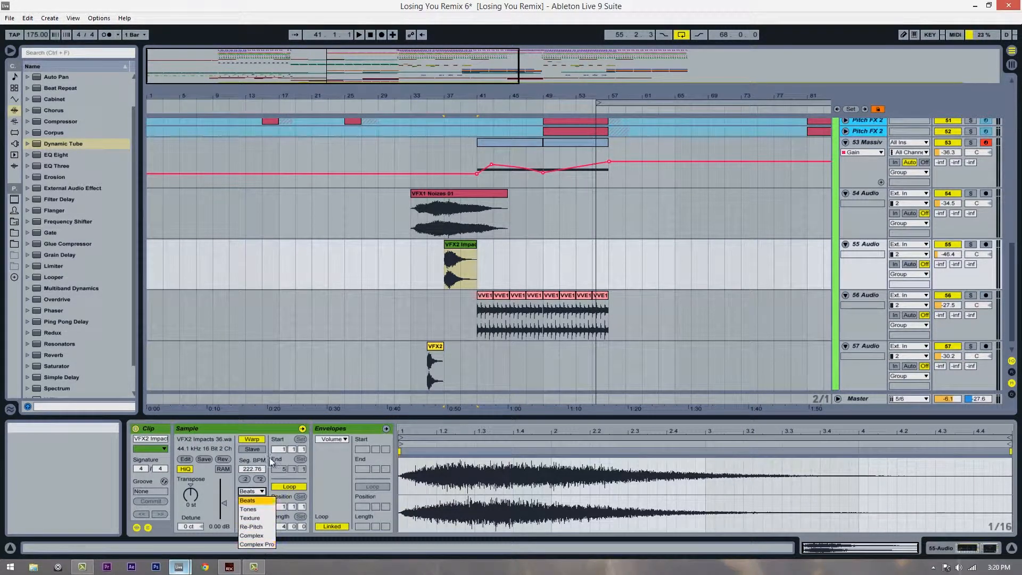
{"action": "left_click", "coordinate": [259, 441]}
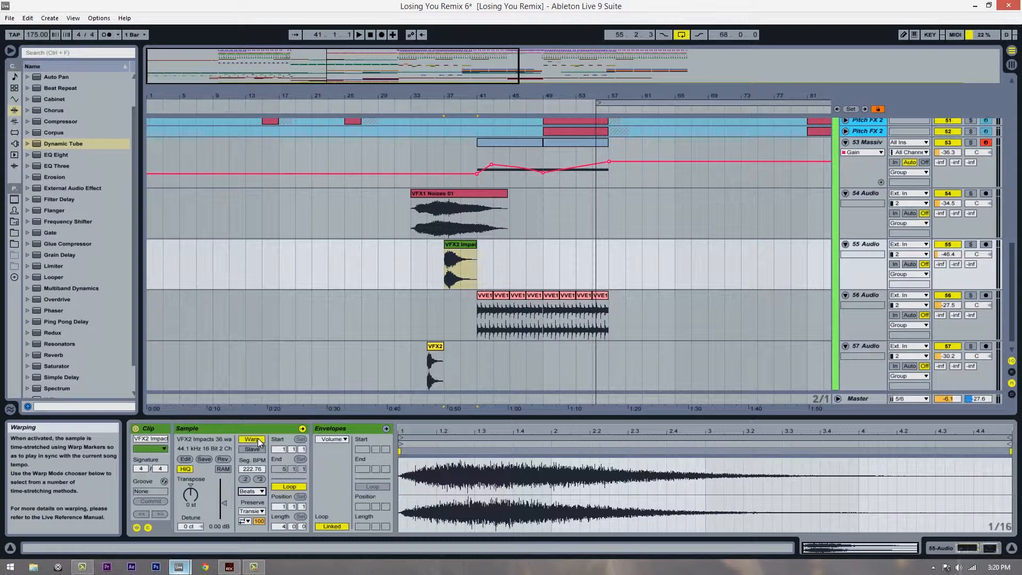
{"action": "left_click", "coordinate": [257, 439]}
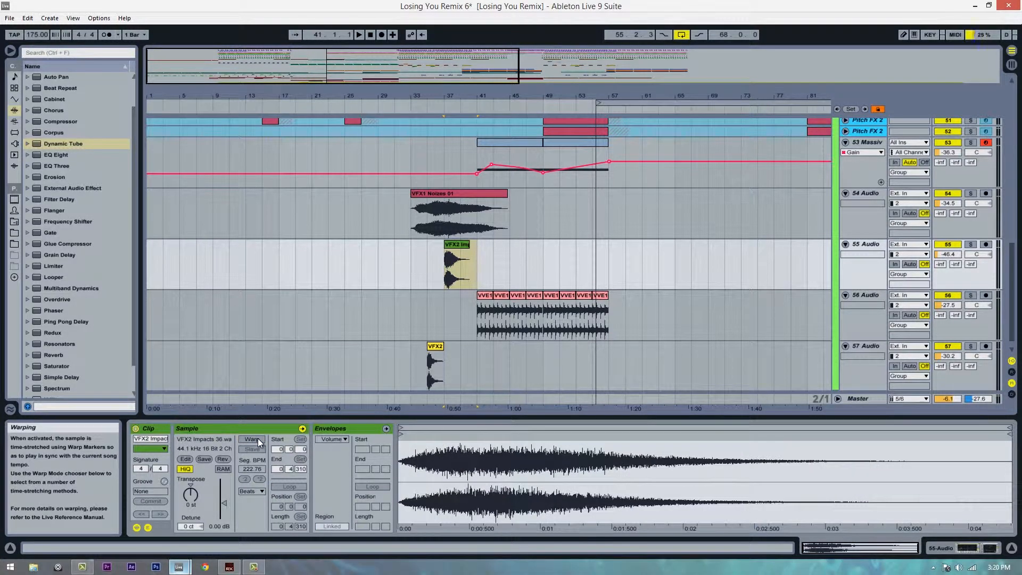
Step: Solo the 56 Audio track and play its VVE1 House Loops clips from bar 41
{"action": "left_click_drag", "start_coordinate": [464, 98], "coordinate": [463, 122]}
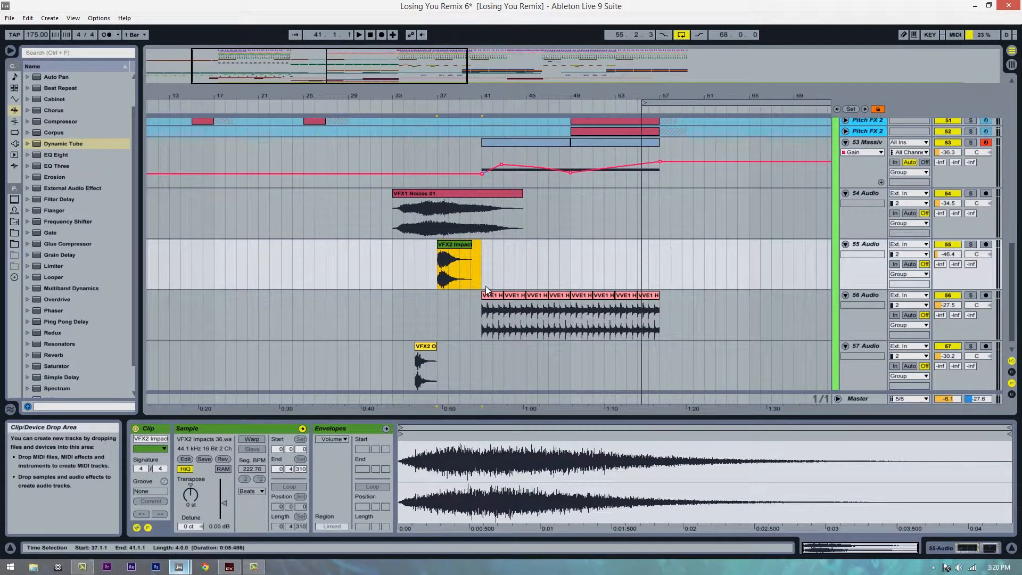
{"action": "scroll", "coordinate": [486, 290], "scroll_direction": "down", "scroll_amount": 1}
{"action": "left_click", "coordinate": [486, 315]}
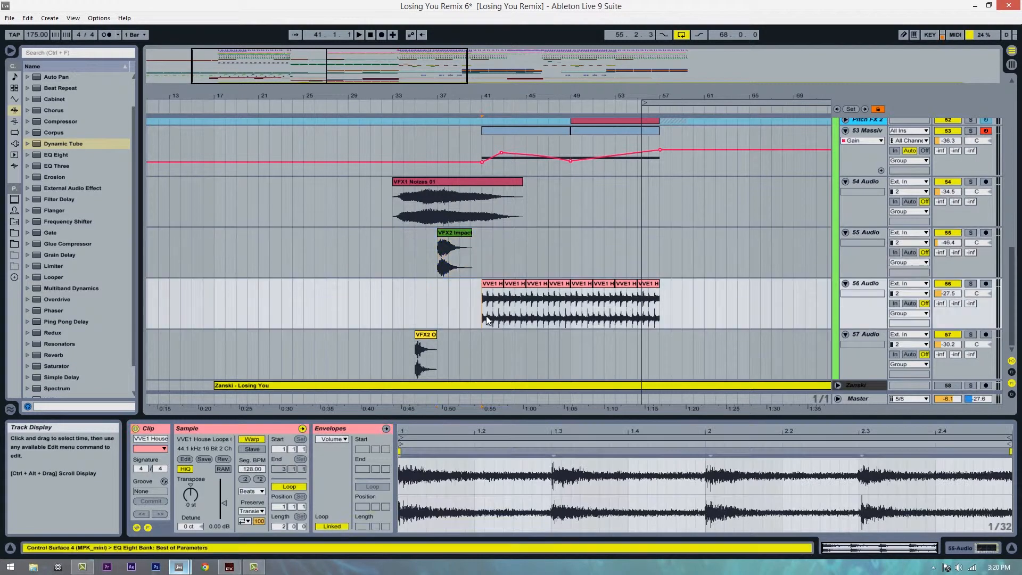
{"action": "left_click", "coordinate": [969, 283]}
{"action": "key", "text": "space"}
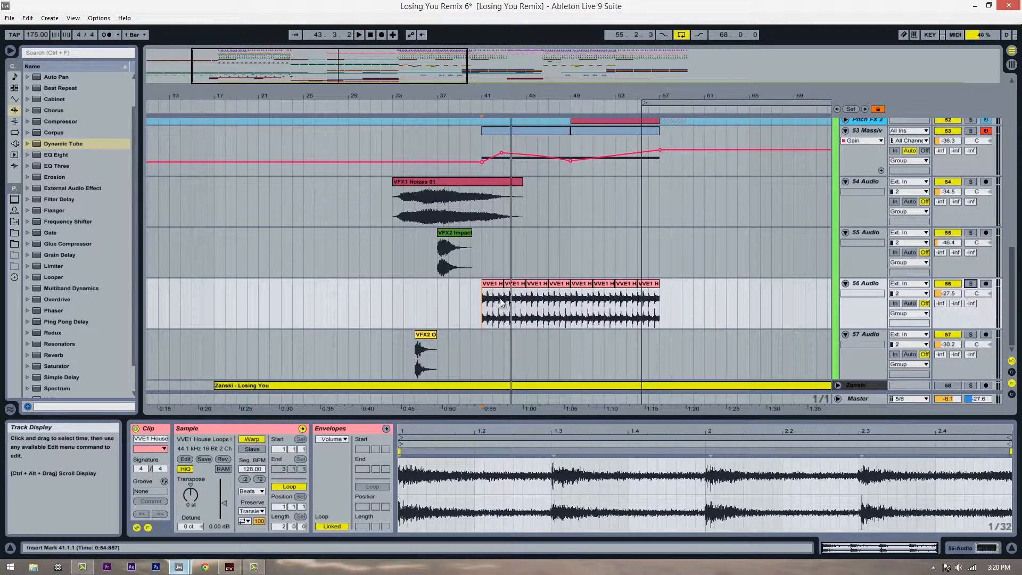
Step: Solo the 57 Audio track and play its VFX2 Oneshots clip from bar 35
{"action": "left_click_drag", "start_coordinate": [531, 97], "coordinate": [536, 123]}
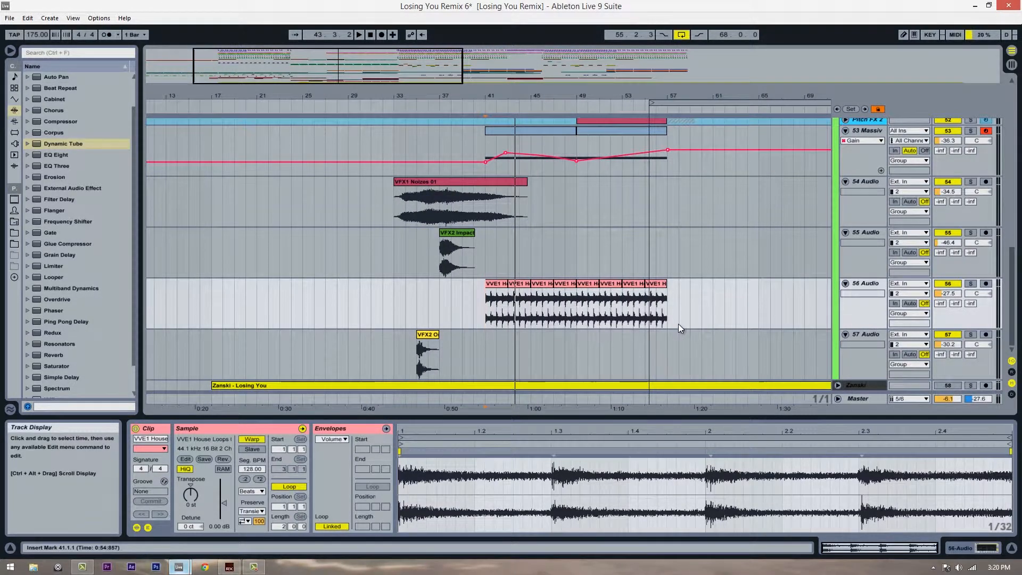
{"action": "left_click", "coordinate": [408, 356]}
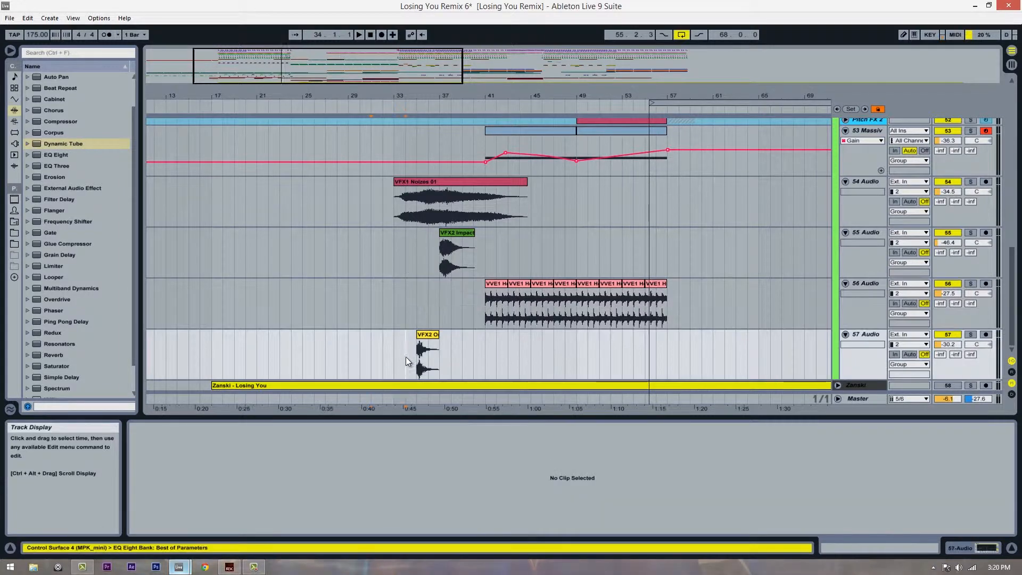
{"action": "left_click", "coordinate": [433, 337]}
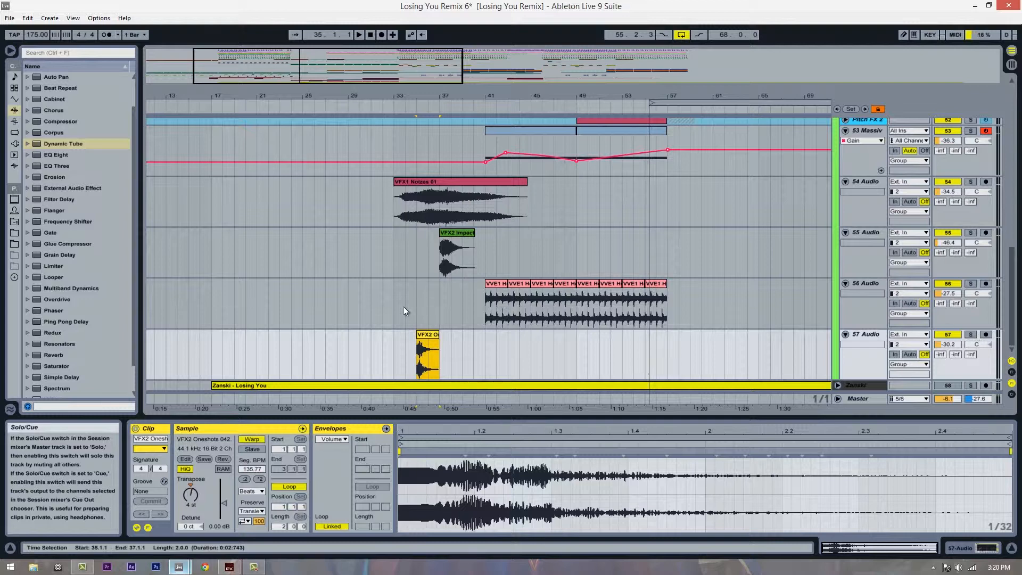
{"action": "left_click", "coordinate": [414, 360]}
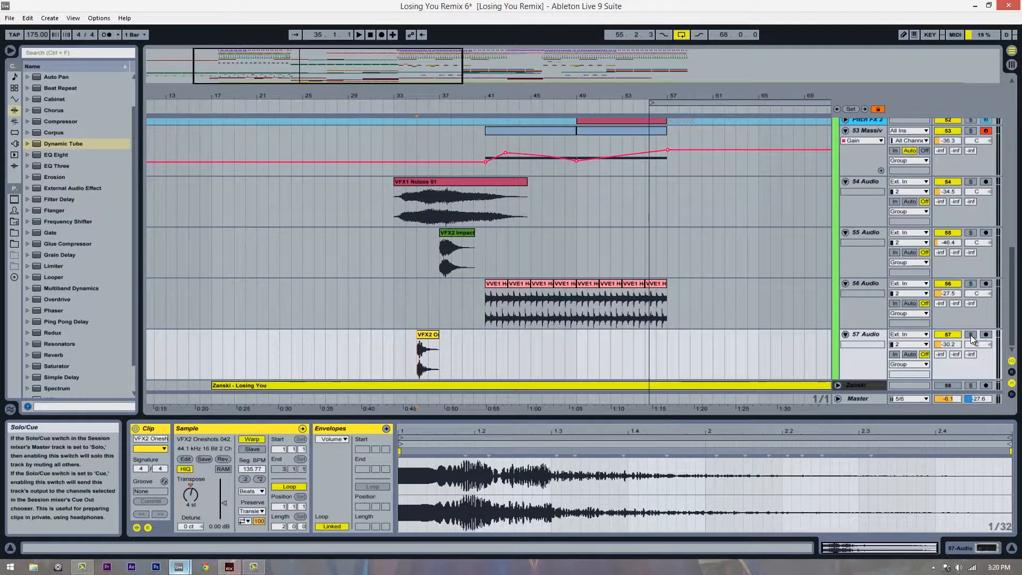
{"action": "left_click", "coordinate": [971, 335]}
{"action": "key", "text": "space"}
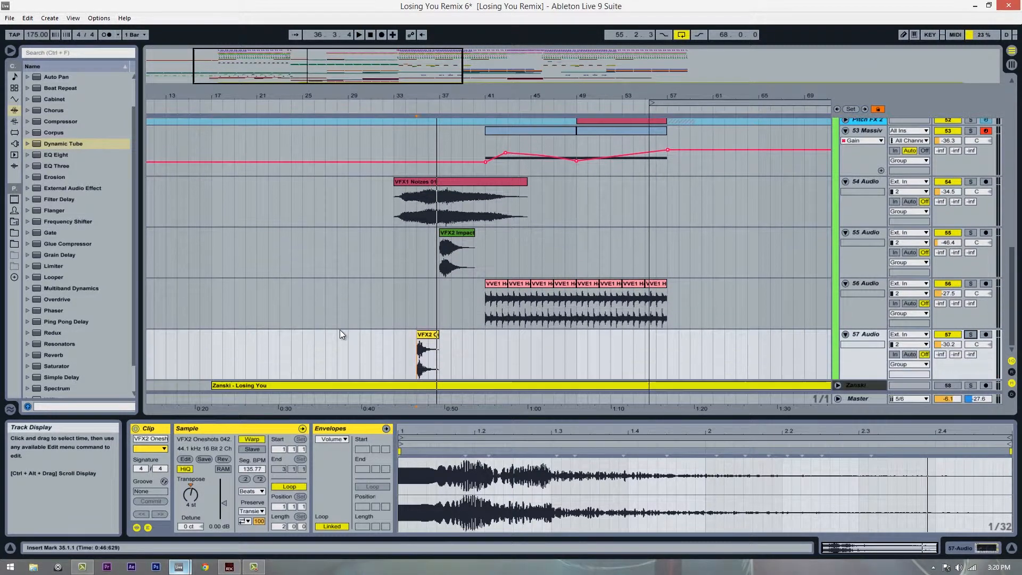
Step: Play the full arrangement from bar 26 through the FX section past bar 46 and stop playback
{"action": "left_click", "coordinate": [356, 299]}
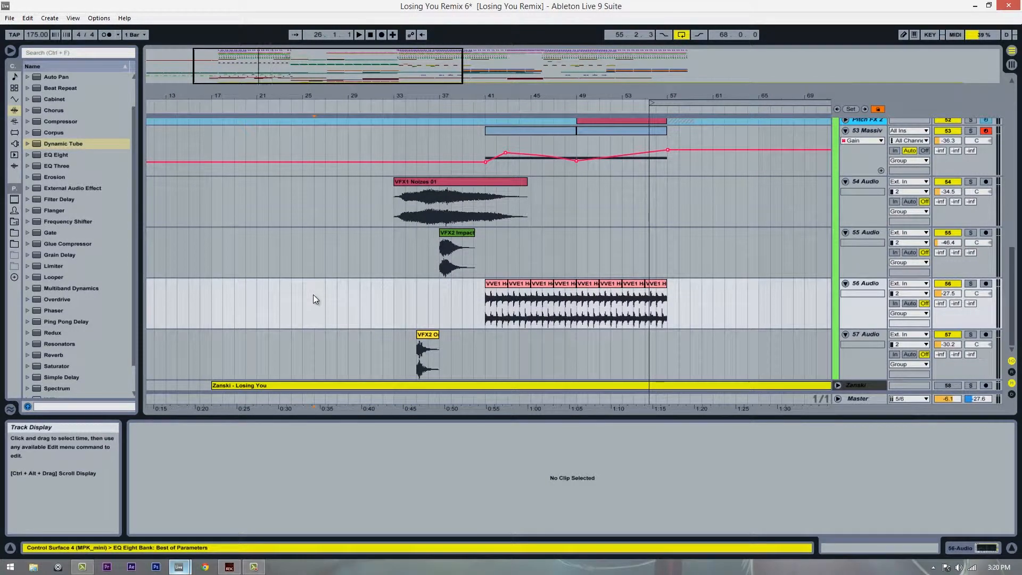
{"action": "key", "text": "space"}
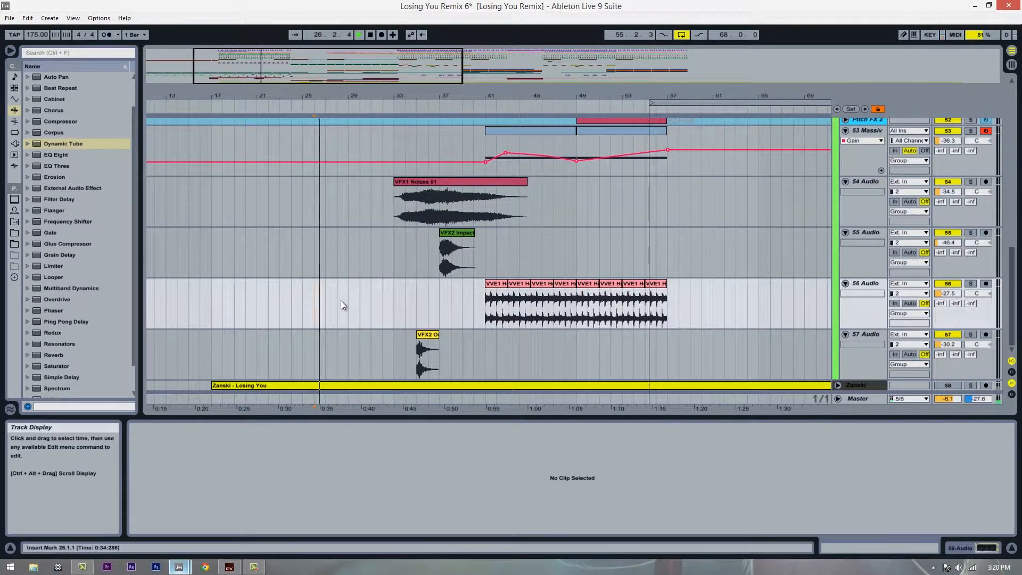
{"action": "scroll", "coordinate": [340, 296], "scroll_direction": "up", "scroll_amount": 3}
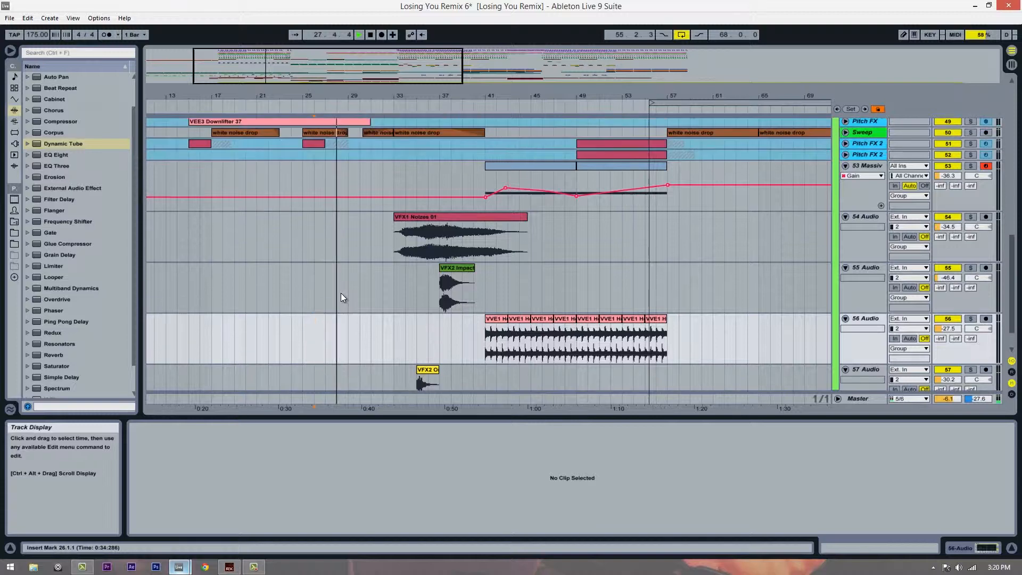
{"action": "scroll", "coordinate": [341, 294], "scroll_direction": "up", "scroll_amount": 1}
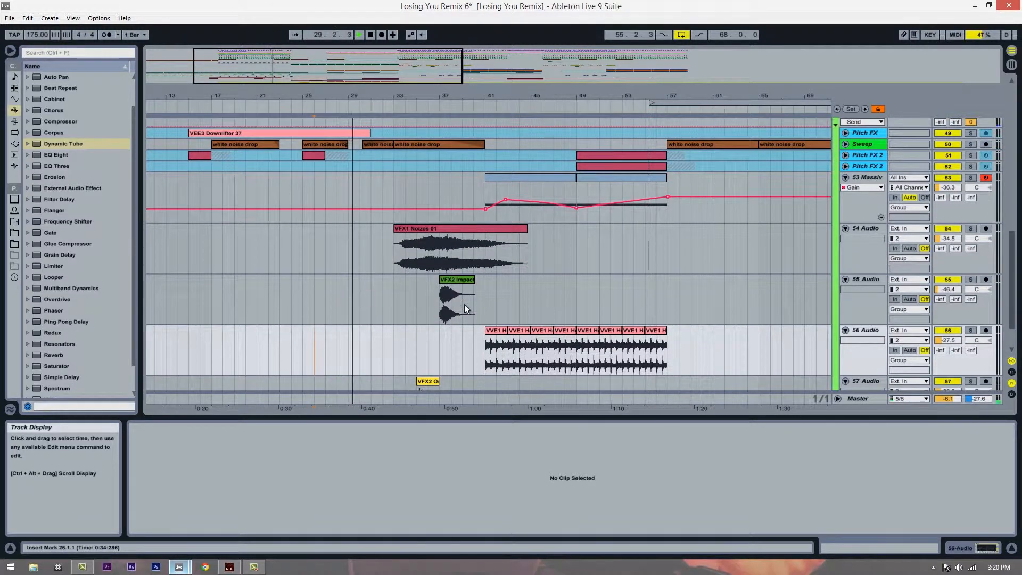
{"action": "scroll", "coordinate": [465, 307], "scroll_direction": "down", "scroll_amount": 1}
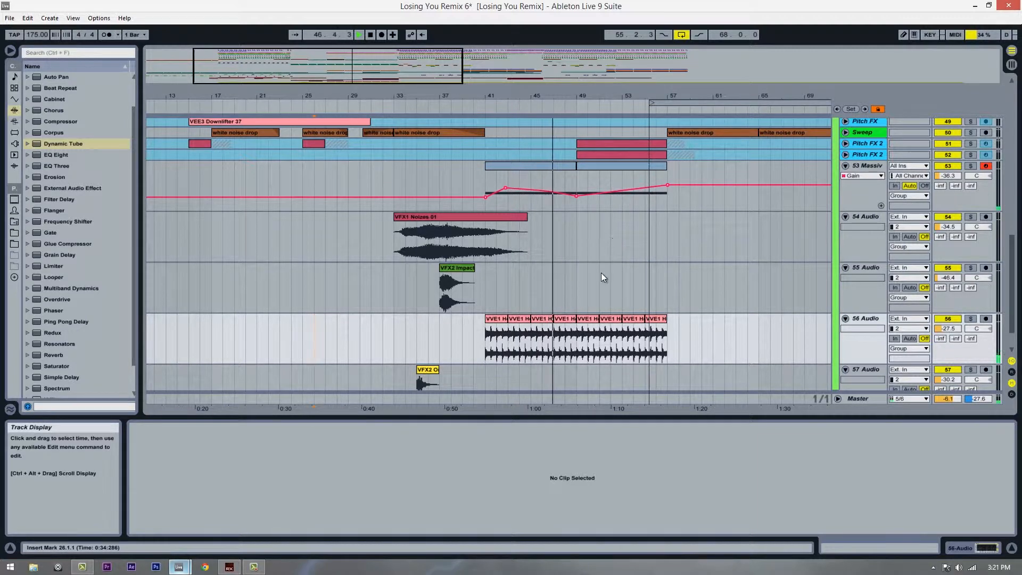
{"action": "key", "text": "space"}
{"action": "scroll", "coordinate": [455, 282], "scroll_direction": "down", "scroll_amount": 3}
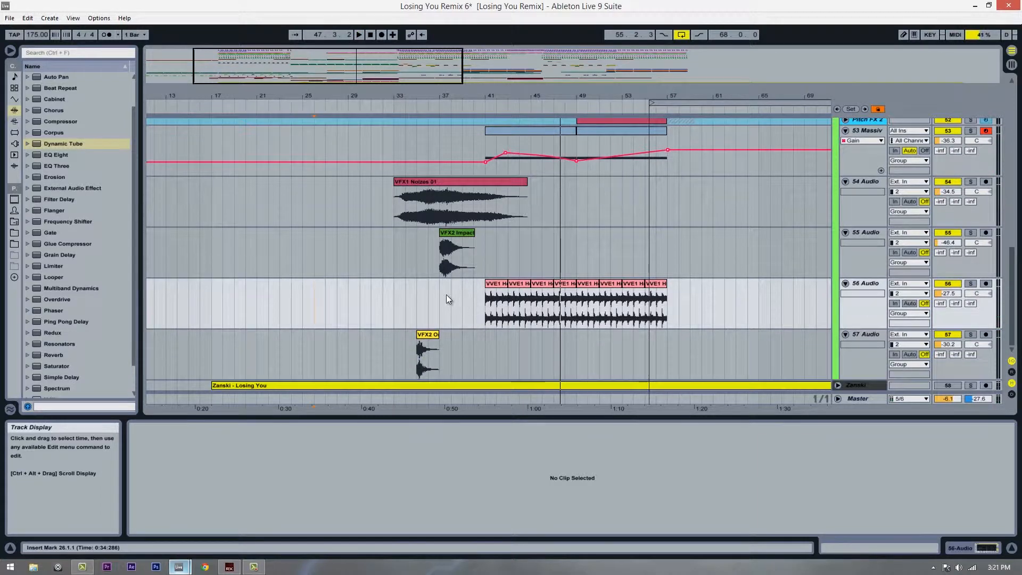
Step: Add a Utility effect after EQ Eight on the 56 Audio house loop track
{"action": "left_click", "coordinate": [450, 308]}
{"action": "scroll", "coordinate": [427, 307], "scroll_direction": "up", "scroll_amount": 1}
{"action": "scroll", "coordinate": [404, 317], "scroll_direction": "down", "scroll_amount": 1}
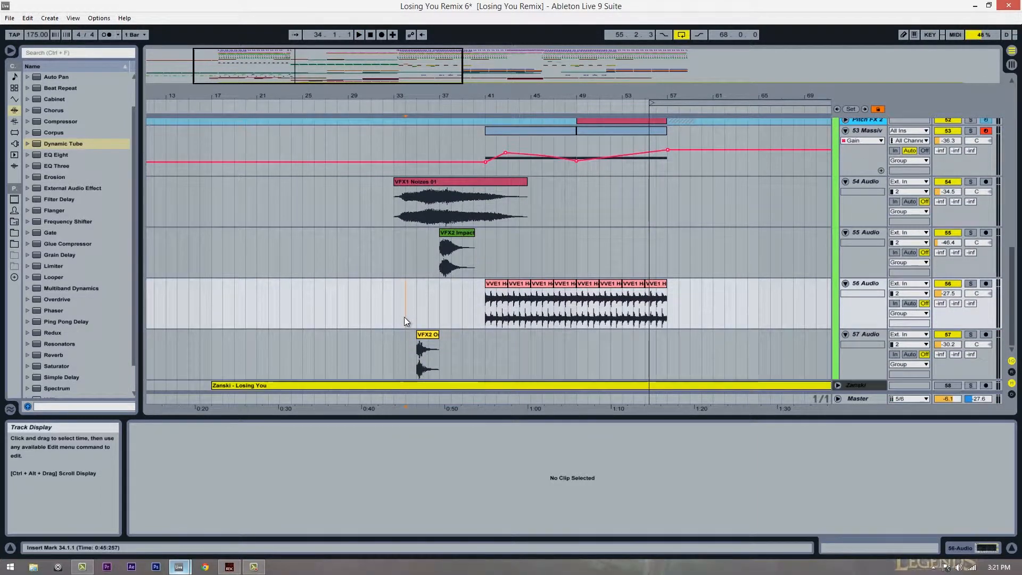
{"action": "left_click", "coordinate": [498, 303]}
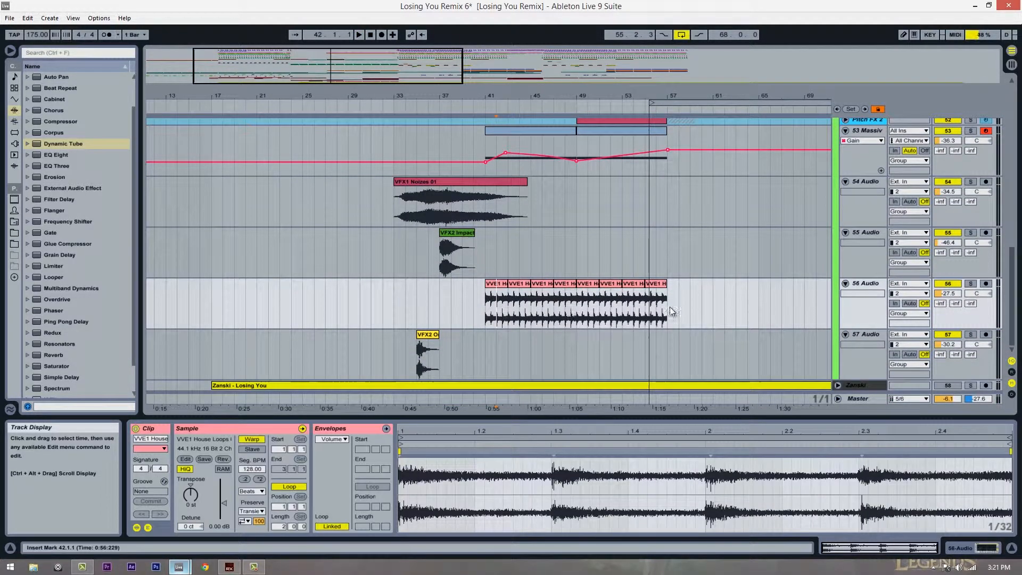
{"action": "left_click", "coordinate": [863, 280]}
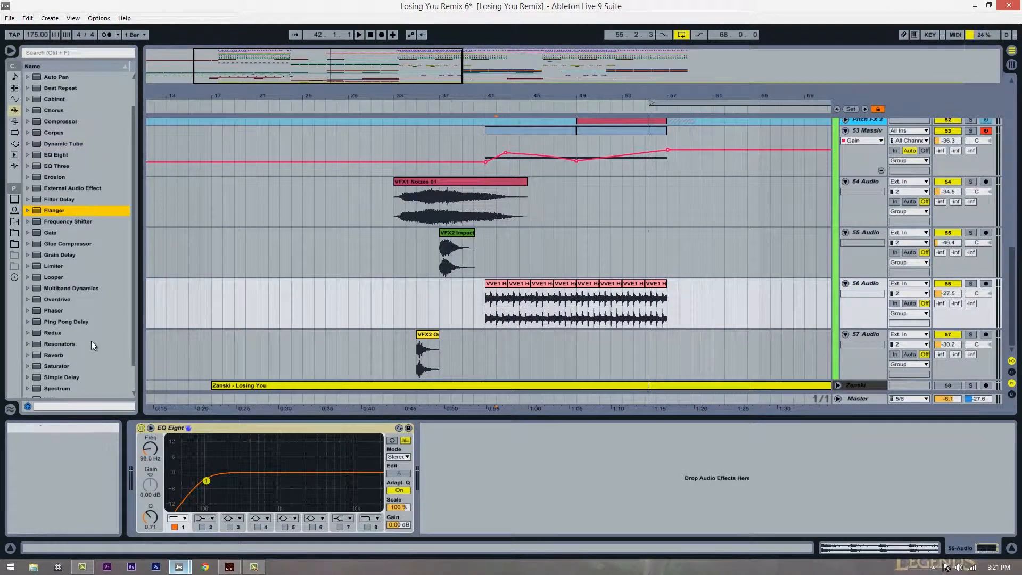
{"action": "left_click", "coordinate": [73, 333]}
{"action": "scroll", "coordinate": [61, 293], "scroll_direction": "down", "scroll_amount": 1}
{"action": "left_click_drag", "start_coordinate": [69, 369], "coordinate": [483, 486]}
{"action": "left_click_drag", "start_coordinate": [486, 436], "coordinate": [468, 444]}
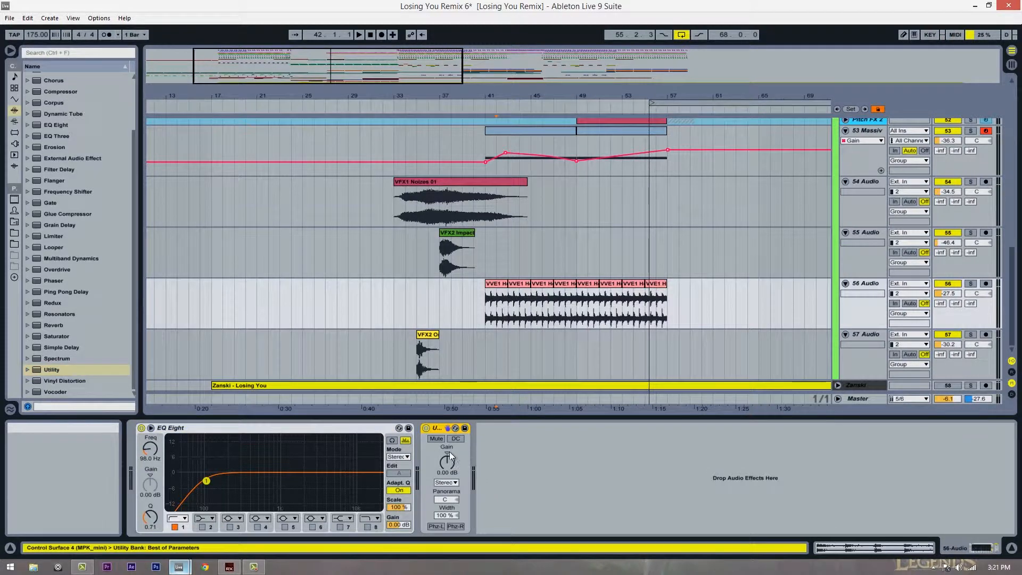
Step: Show the Utility's Gain automation on the 56 Audio track and ramp it from -20 dB at bar 41 to 0 dB at bar 49
{"action": "right_click", "coordinate": [444, 467]}
{"action": "left_click", "coordinate": [481, 474]}
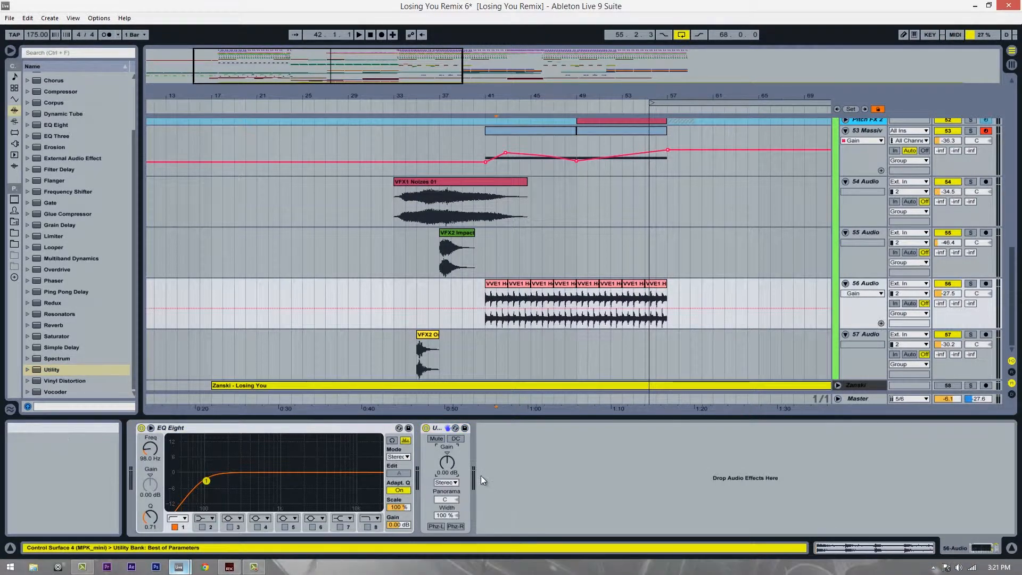
{"action": "left_click", "coordinate": [576, 308]}
{"action": "left_click_drag", "start_coordinate": [482, 309], "coordinate": [483, 320]}
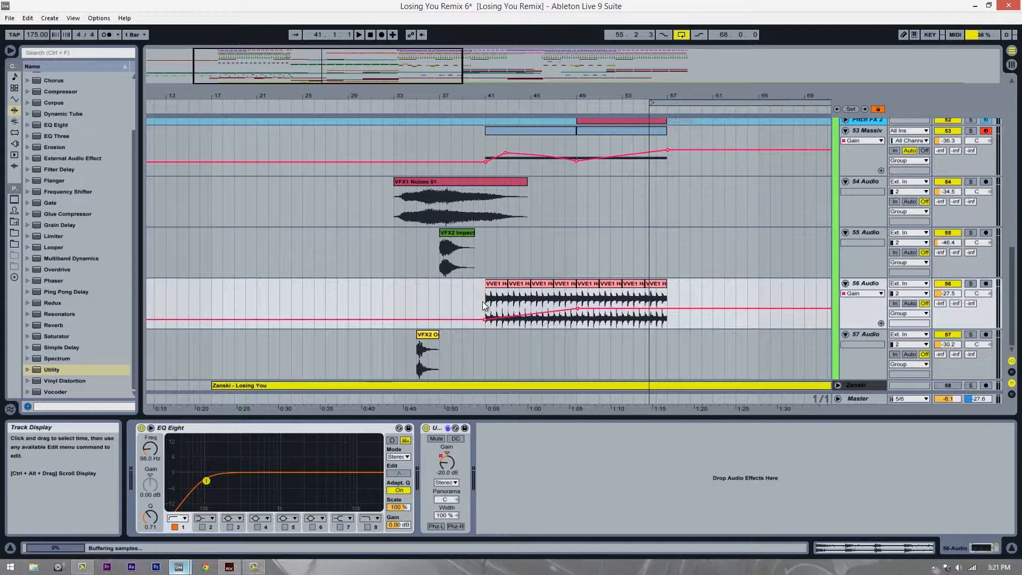
{"action": "left_click", "coordinate": [483, 302]}
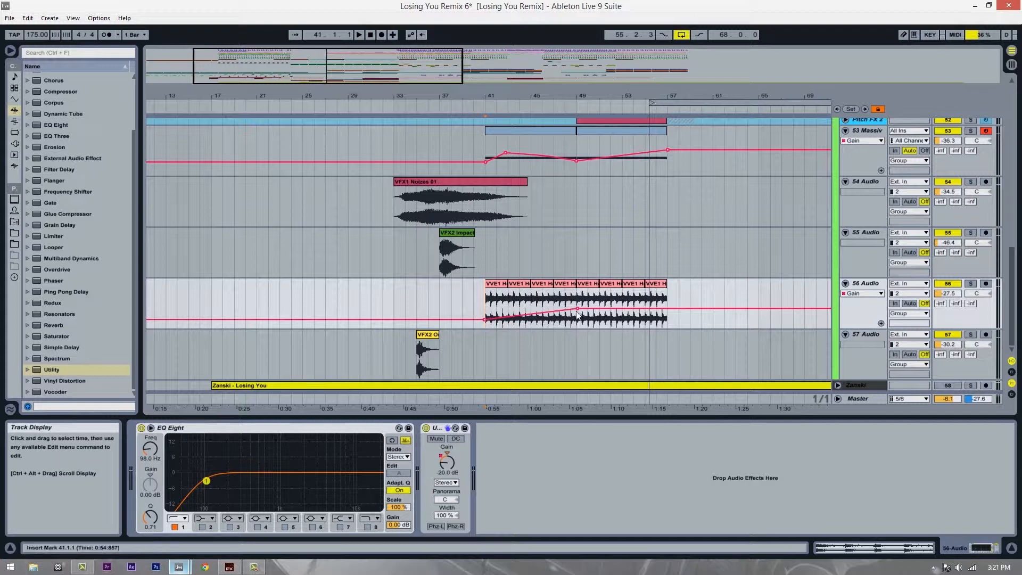
Step: Add a gain breakpoint at bar 57, raise it slightly above the bar 49 point, and fine-tune the bar 49 breakpoint
{"action": "left_click", "coordinate": [668, 307]}
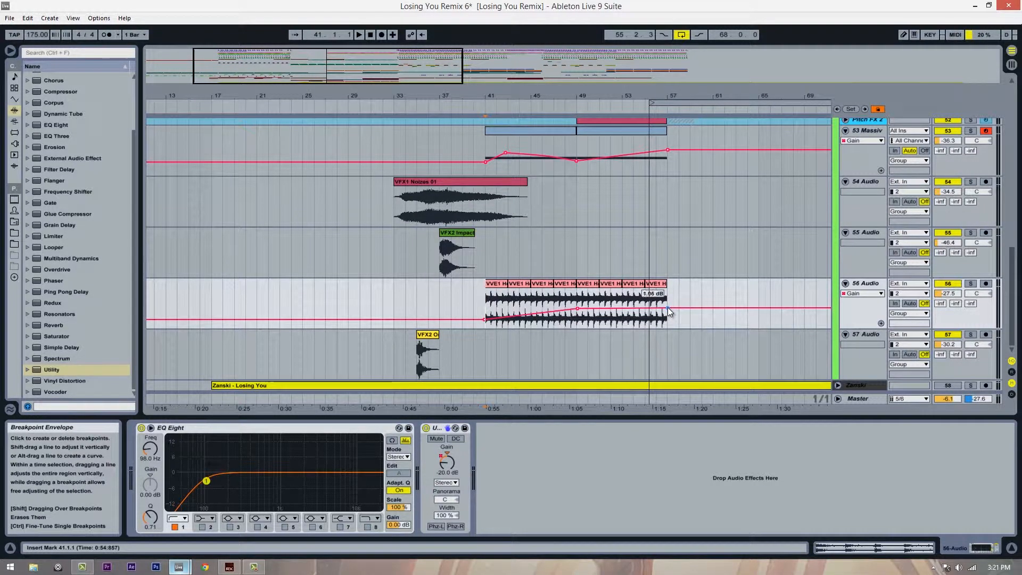
{"action": "left_click_drag", "start_coordinate": [668, 308], "coordinate": [667, 306]}
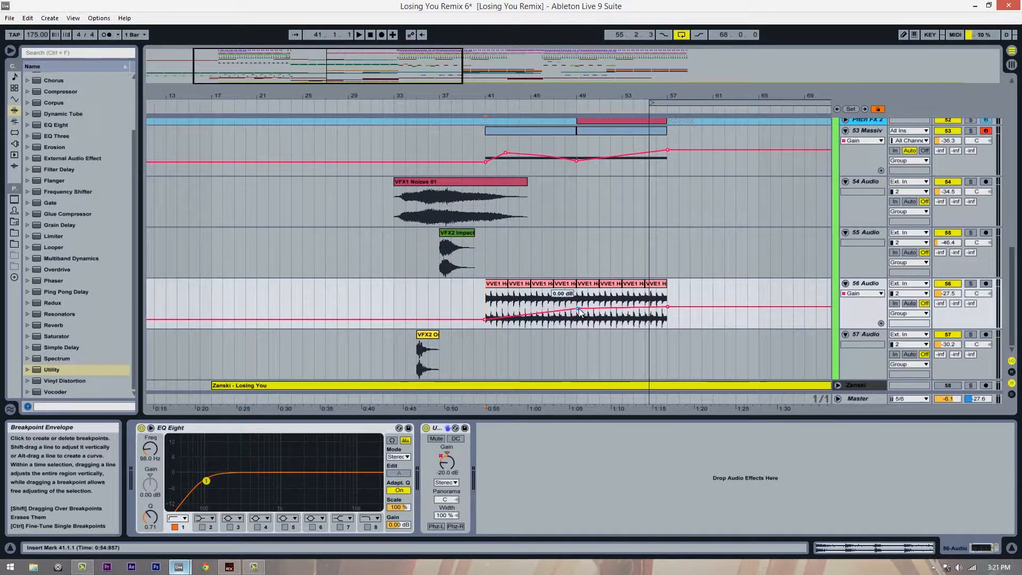
{"action": "left_click_drag", "start_coordinate": [579, 309], "coordinate": [578, 308]}
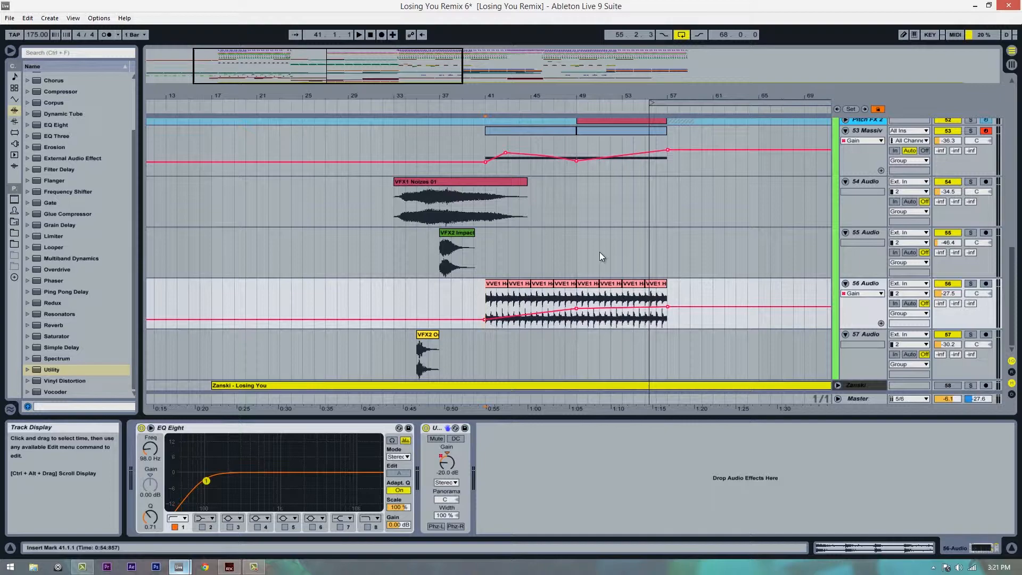
Step: Add a Reverb effect after EQ Eight on the 57 Audio one-shot track
{"action": "left_click", "coordinate": [431, 335]}
{"action": "left_click", "coordinate": [867, 339]}
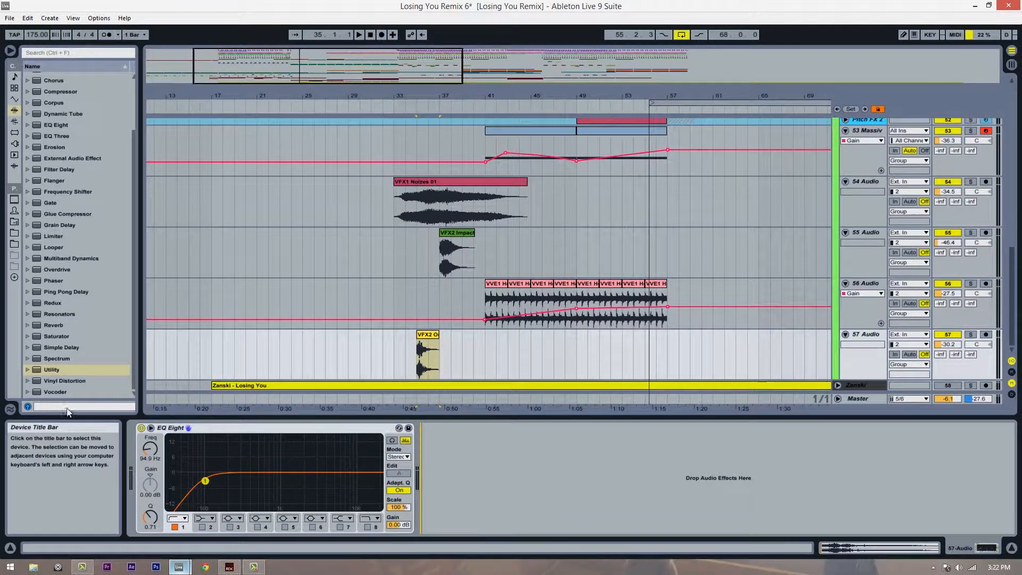
{"action": "left_click", "coordinate": [78, 312]}
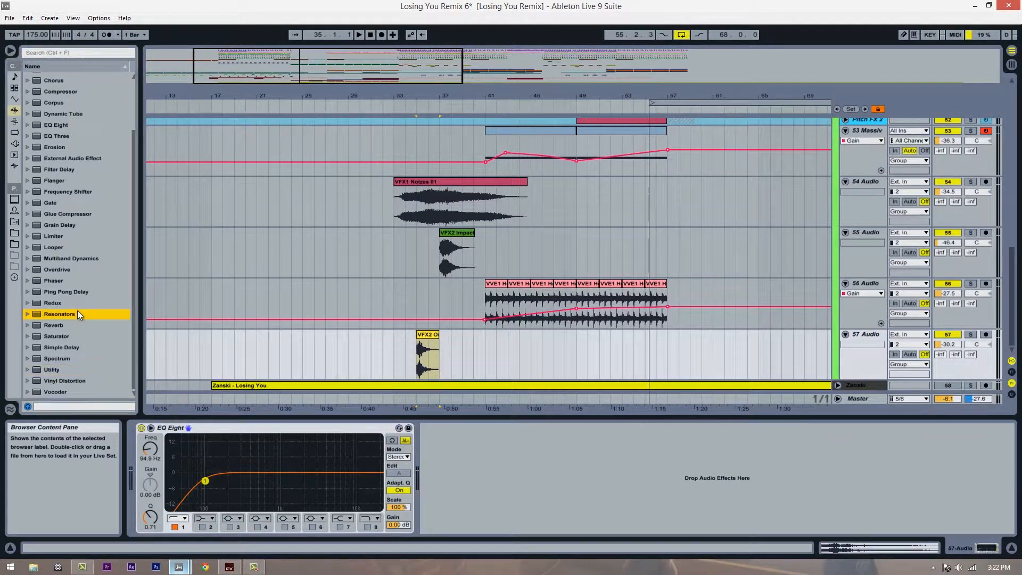
{"action": "left_click", "coordinate": [79, 371]}
{"action": "left_click", "coordinate": [80, 236]}
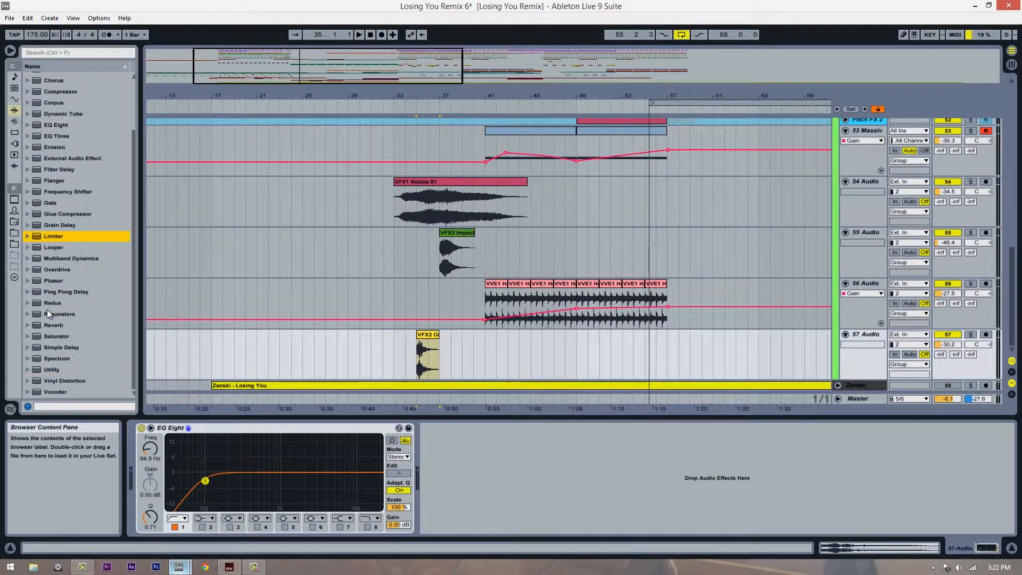
{"action": "left_click_drag", "start_coordinate": [53, 324], "coordinate": [764, 439]}
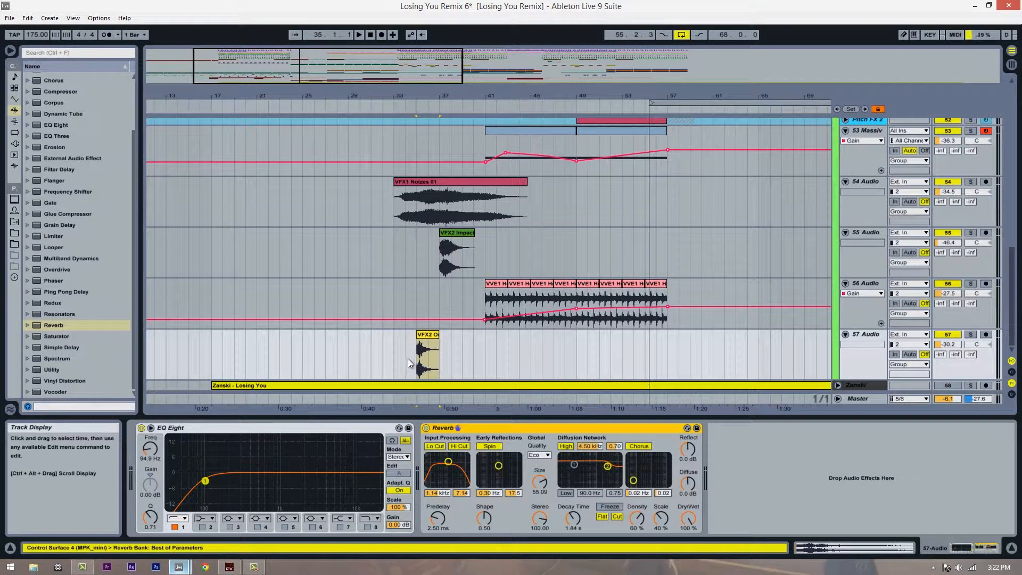
Step: Play the arrangement from bar 33 past bar 51 to hear the reverb in context, and stop playback
{"action": "left_click", "coordinate": [394, 356]}
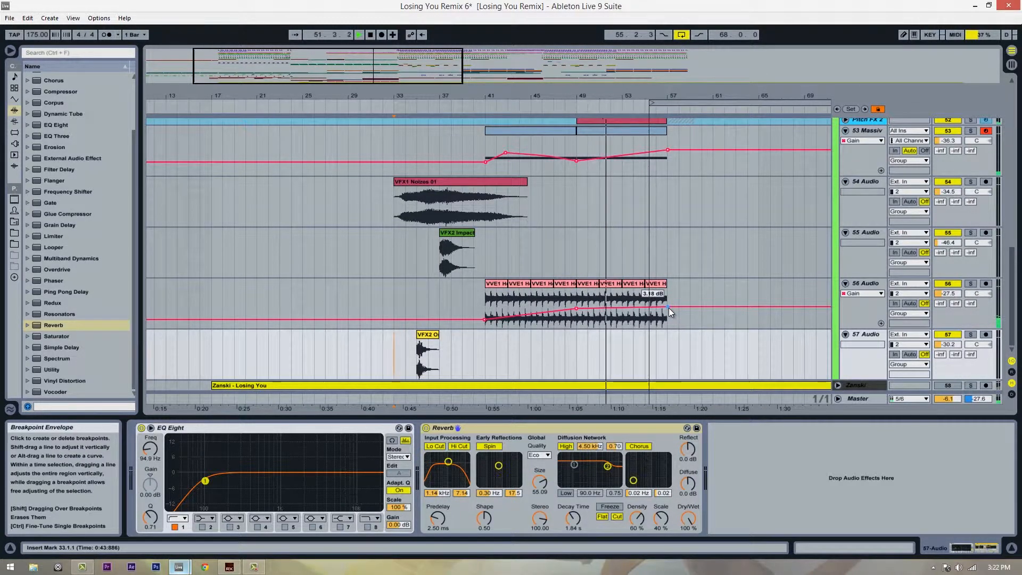
{"action": "key", "text": "space"}
{"action": "left_click", "coordinate": [411, 290]}
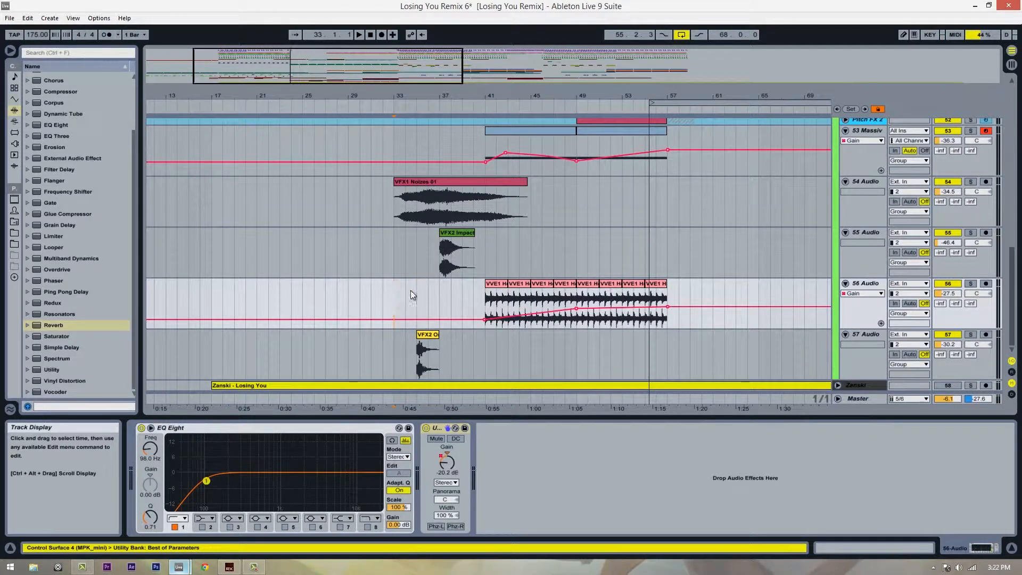
Step: Set the 57 Audio Reverb's decay time to 2.59 s and slightly raise the high shelf amount of its diffusion network
{"action": "left_click", "coordinate": [864, 334]}
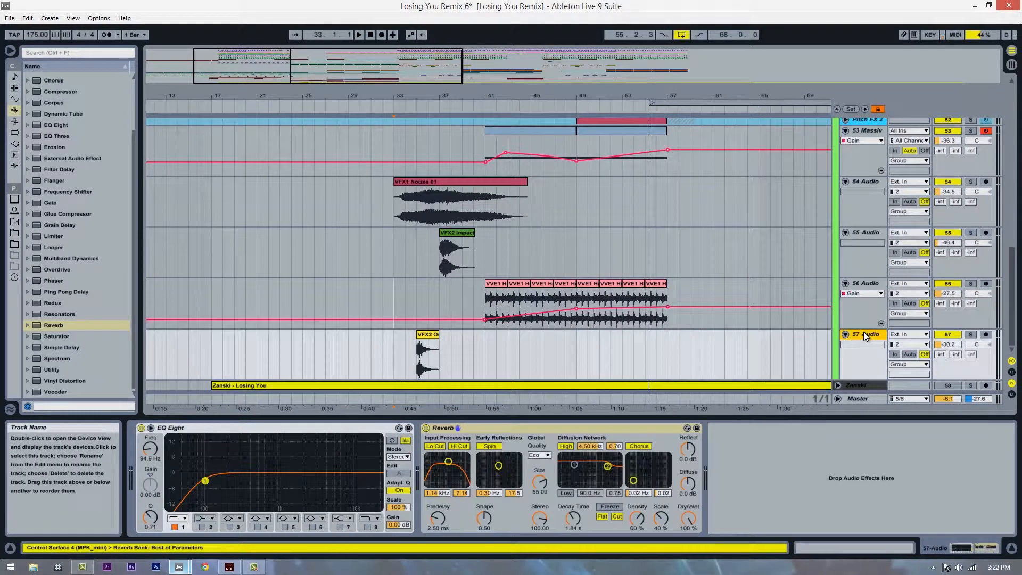
{"action": "mouse_move", "coordinate": [577, 504]}
{"action": "left_mouse_down"}
{"action": "mouse_move", "coordinate": [576, 513]}
{"action": "mouse_move", "coordinate": [576, 495]}
{"action": "left_mouse_up"}
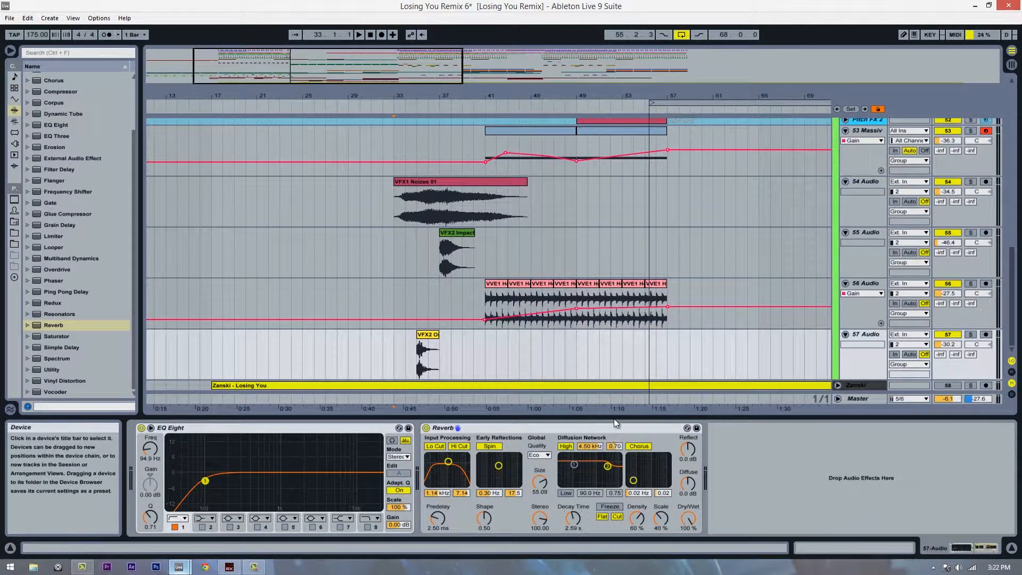
{"action": "left_click_drag", "start_coordinate": [614, 449], "coordinate": [615, 448]}
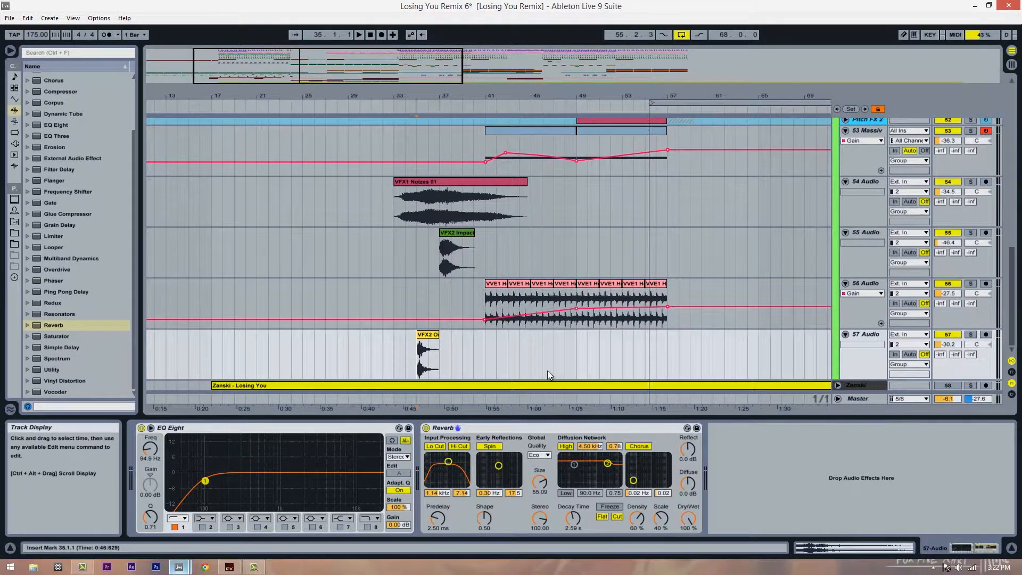
{"action": "left_click", "coordinate": [550, 429]}
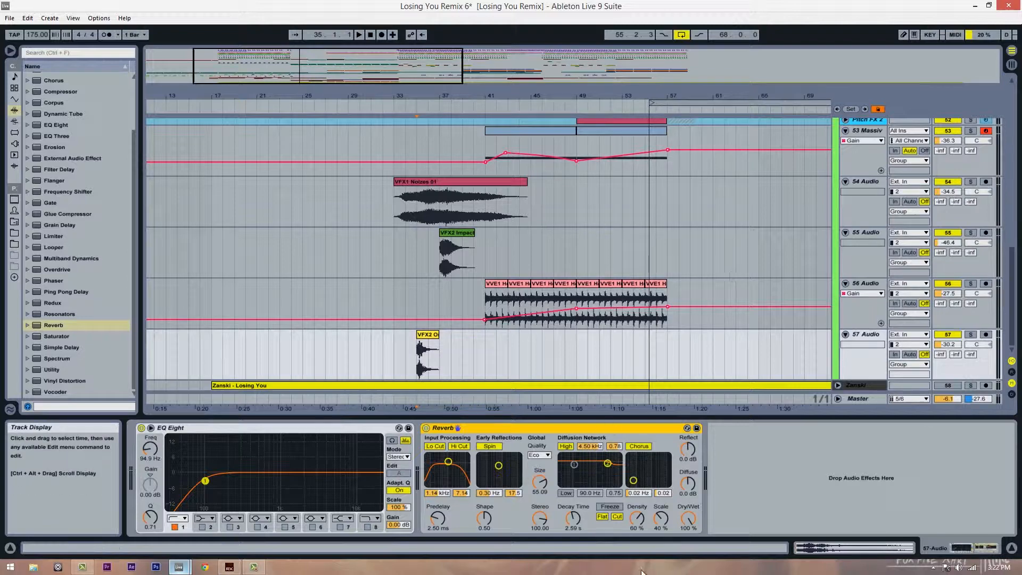
Step: Insert a Filter Delay effect between EQ Eight and Reverb on the 57 Audio track
{"action": "left_click_drag", "start_coordinate": [469, 95], "coordinate": [469, 93]}
{"action": "left_click", "coordinate": [97, 324]}
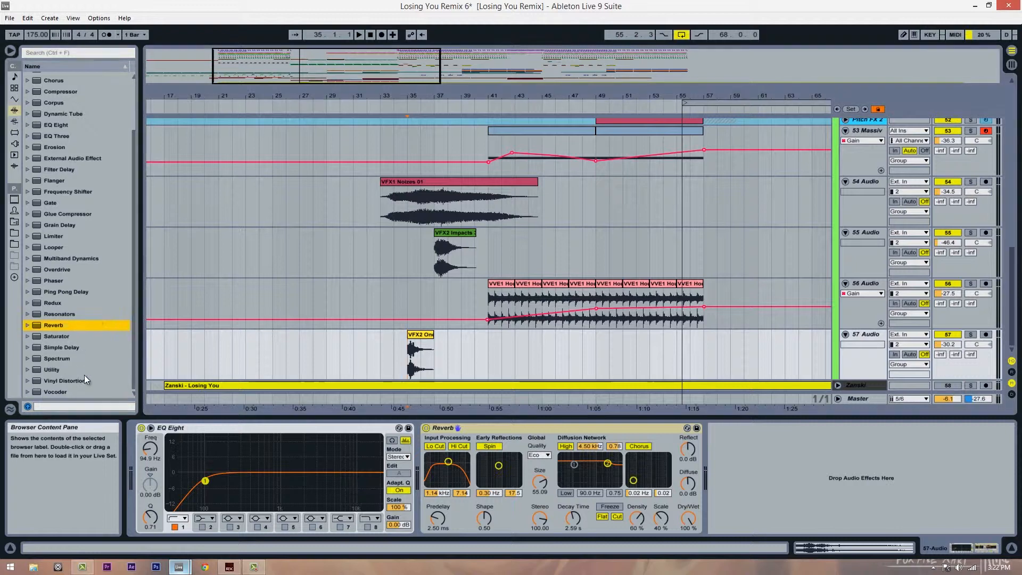
{"action": "left_click", "coordinate": [84, 373]}
{"action": "left_click", "coordinate": [77, 192]}
{"action": "scroll", "coordinate": [66, 181], "scroll_direction": "up", "scroll_amount": 2}
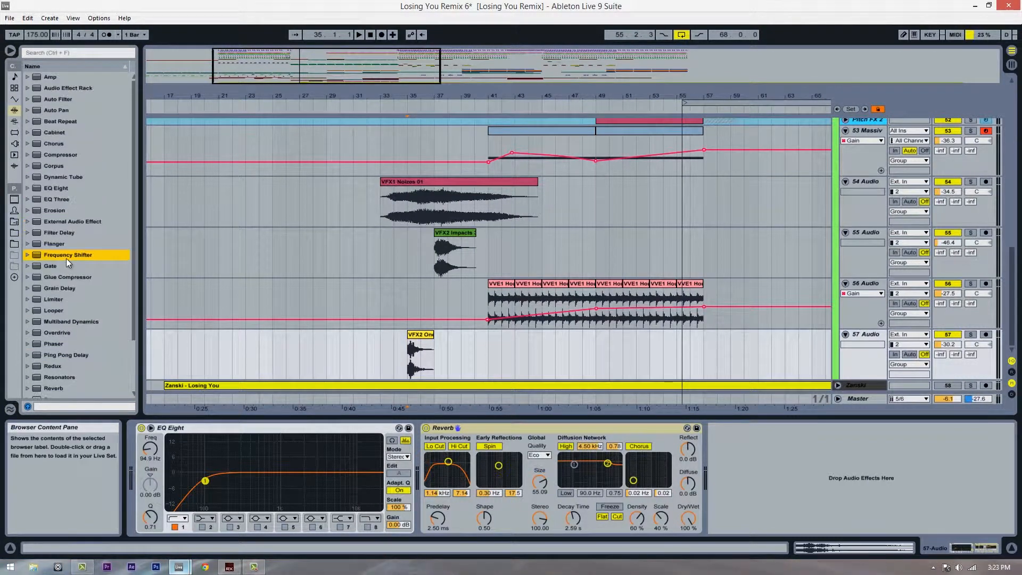
{"action": "left_click", "coordinate": [63, 177]}
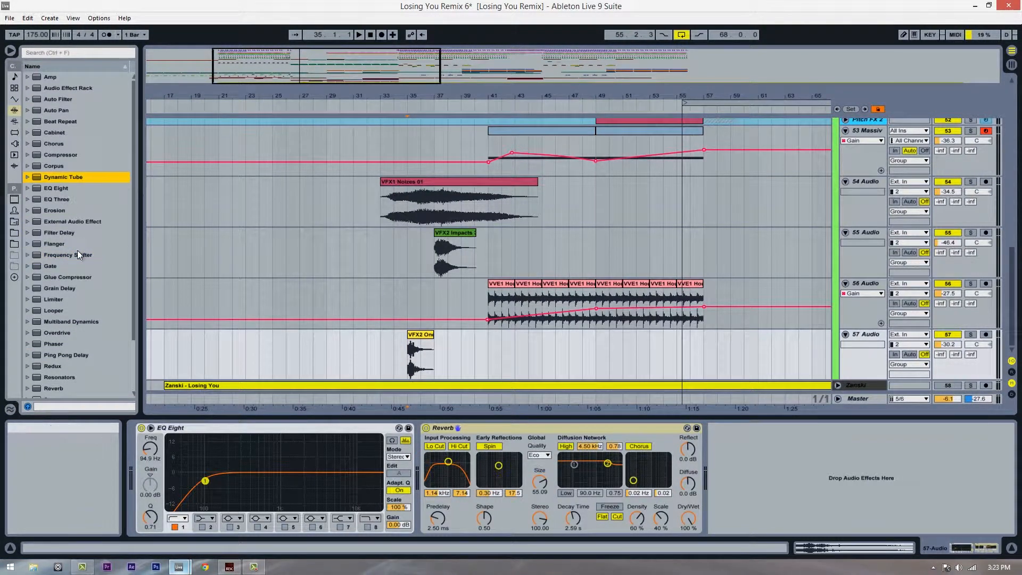
{"action": "left_click", "coordinate": [62, 256]}
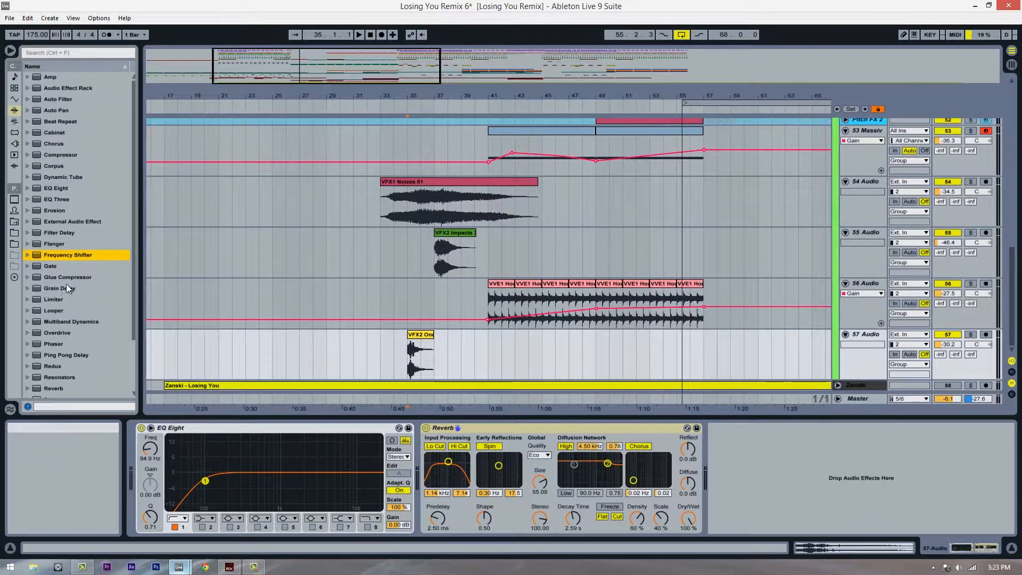
{"action": "left_click", "coordinate": [58, 235]}
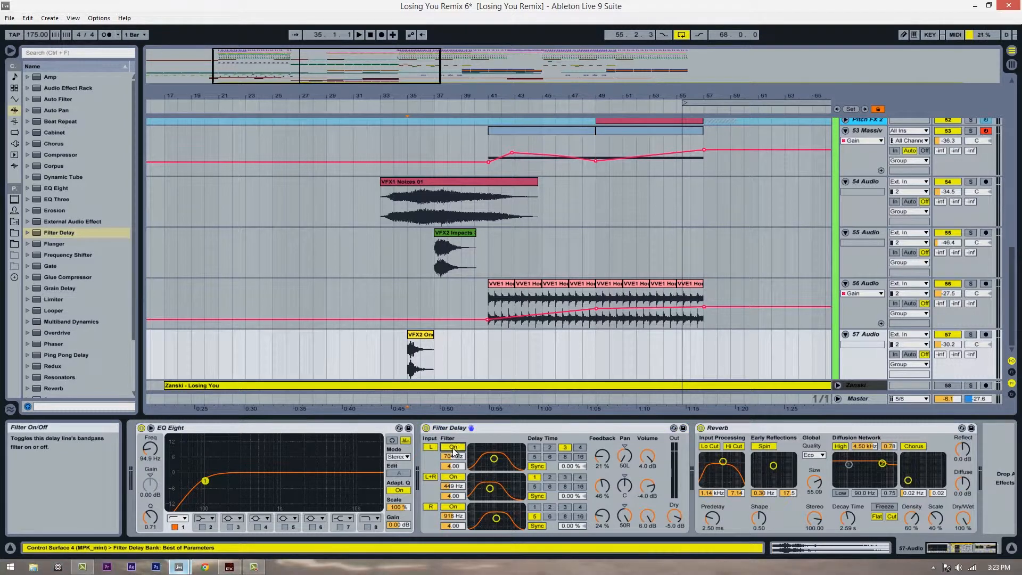
Step: Disable Filter Delay's L and R lines, set the L+R line to 949 Hz, beat division 4 and volume -4.2 dB, and raise the dry level
{"action": "left_click", "coordinate": [433, 447]}
{"action": "left_click", "coordinate": [433, 507]}
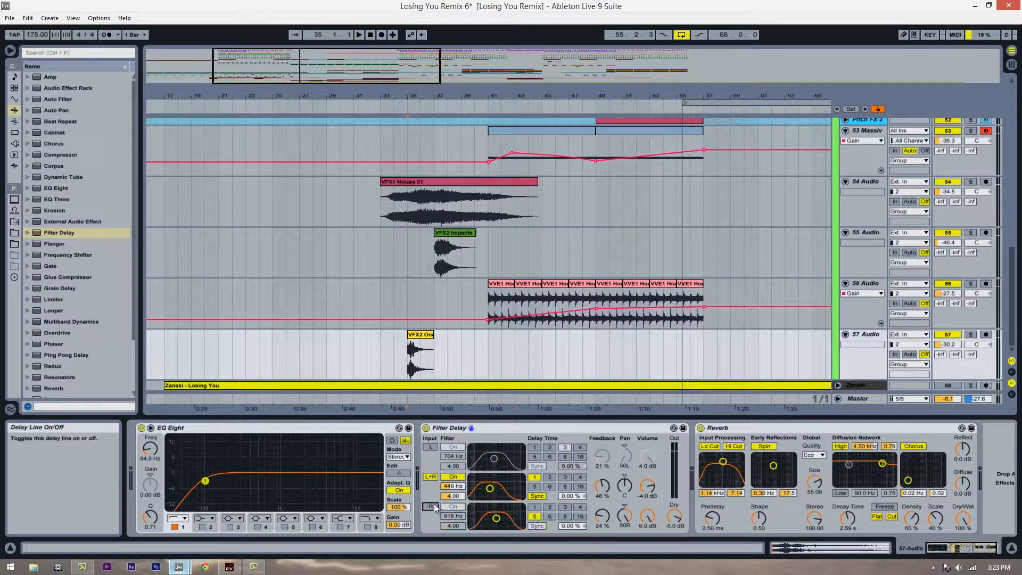
{"action": "left_click_drag", "start_coordinate": [454, 486], "coordinate": [454, 471]}
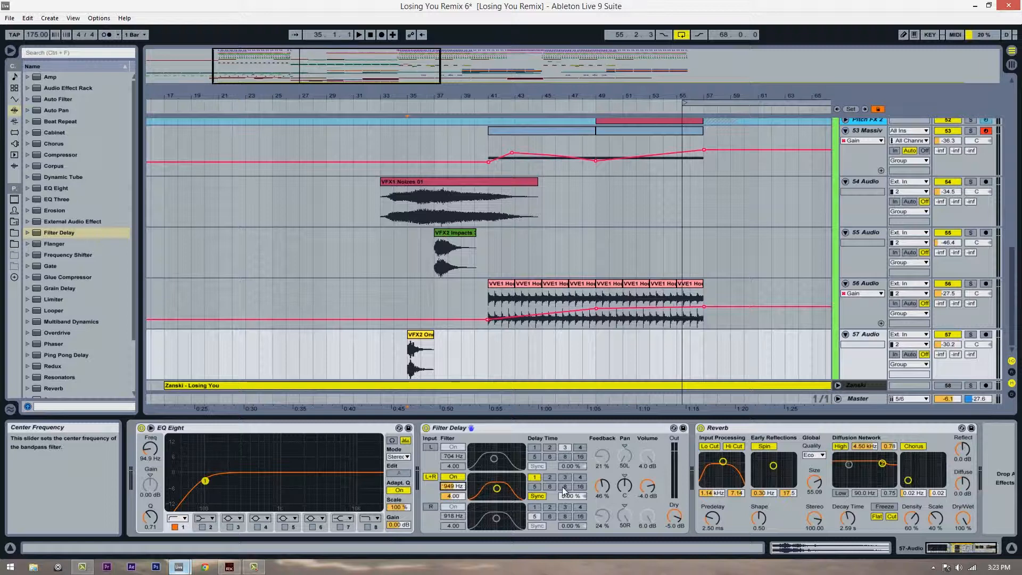
{"action": "left_click", "coordinate": [580, 476]}
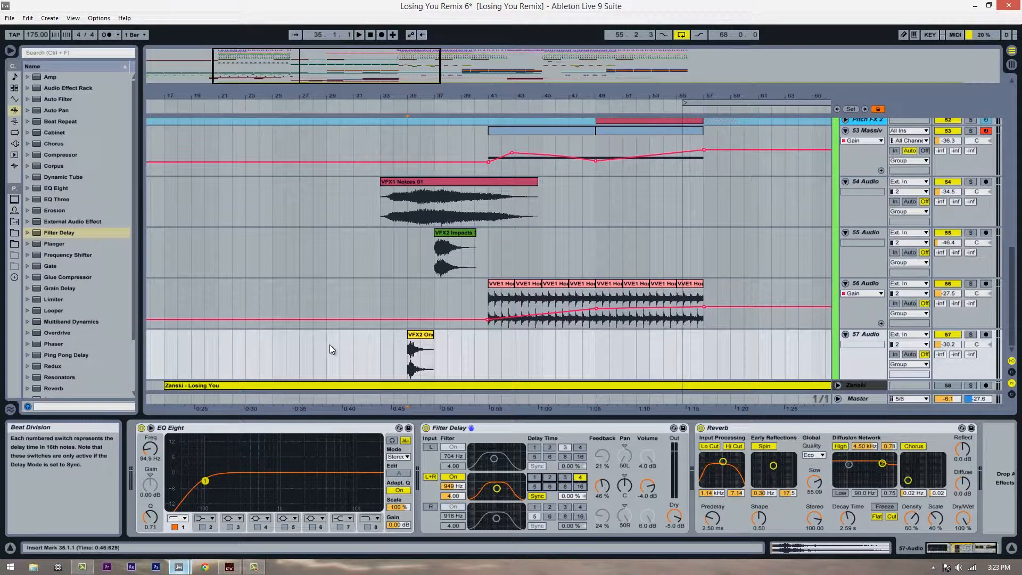
{"action": "mouse_move", "coordinate": [671, 527]}
{"action": "left_mouse_down"}
{"action": "mouse_move", "coordinate": [670, 509]}
{"action": "mouse_move", "coordinate": [645, 494]}
{"action": "mouse_move", "coordinate": [645, 475]}
{"action": "left_mouse_up"}
Step: Audition the delayed one-shot by playing from bar 34 and again from bar 33, stopping past bar 38
{"action": "left_click", "coordinate": [397, 366]}
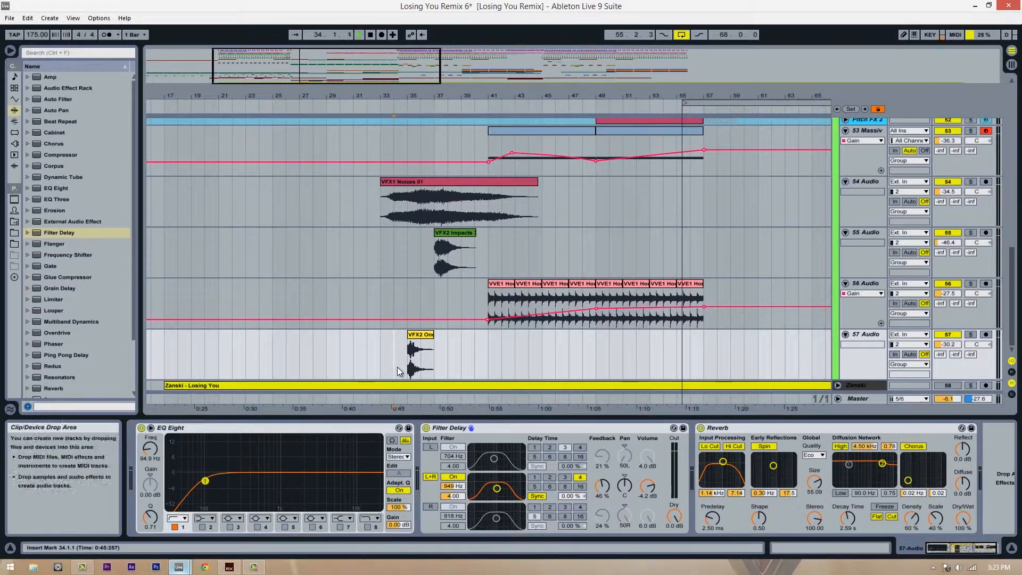
{"action": "key", "text": "space"}
{"action": "left_click", "coordinate": [376, 363]}
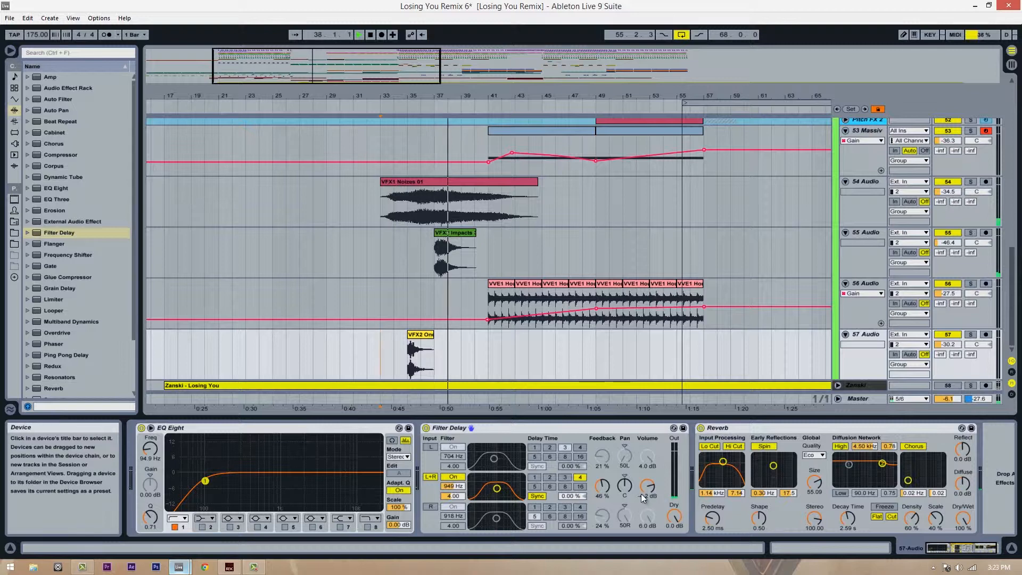
{"action": "key", "text": "space"}
Step: Set the Filter Delay's L+R line to 67% feedback, 1.23 kHz filter frequency, 4.96 bandwidth and -3.8 dB volume
{"action": "mouse_move", "coordinate": [604, 482]}
{"action": "left_mouse_down"}
{"action": "mouse_move", "coordinate": [603, 472]}
{"action": "mouse_move", "coordinate": [608, 482]}
{"action": "left_mouse_up"}
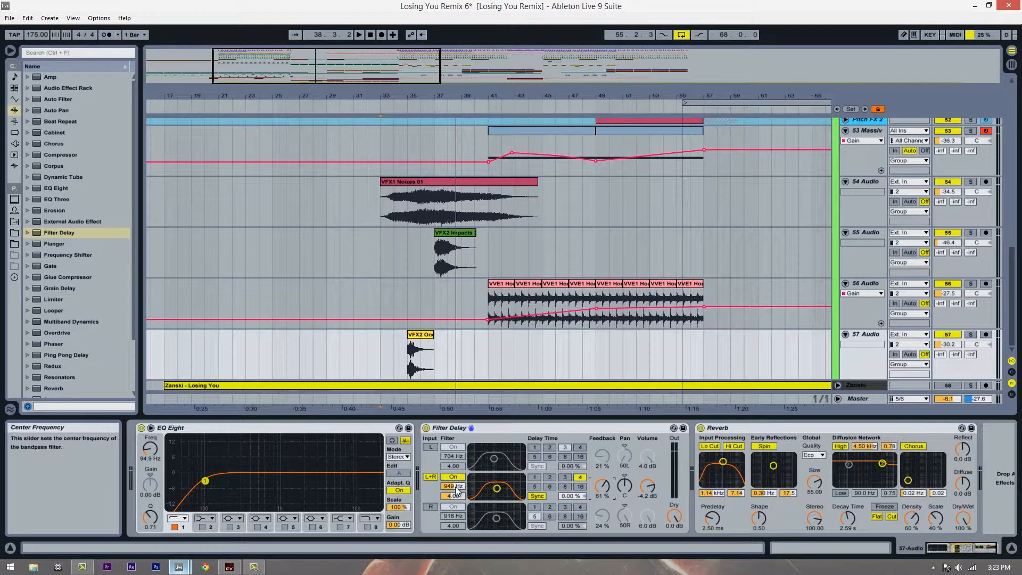
{"action": "left_click_drag", "start_coordinate": [456, 493], "coordinate": [456, 496]}
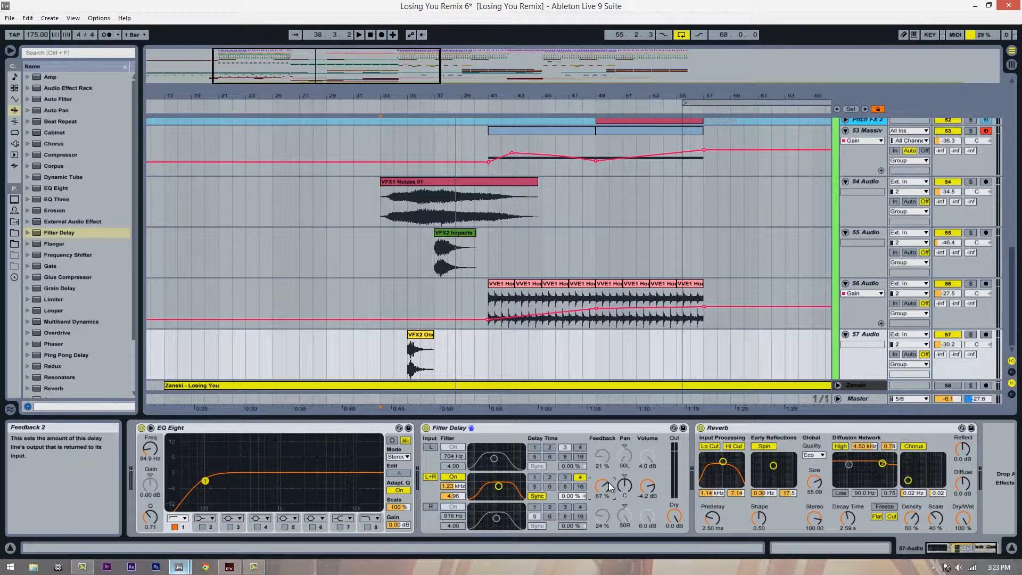
{"action": "left_click_drag", "start_coordinate": [643, 484], "coordinate": [644, 483]}
Step: Play the one-shot from bar 35 with the adjusted delay and stop at bar 40
{"action": "left_click", "coordinate": [382, 343]}
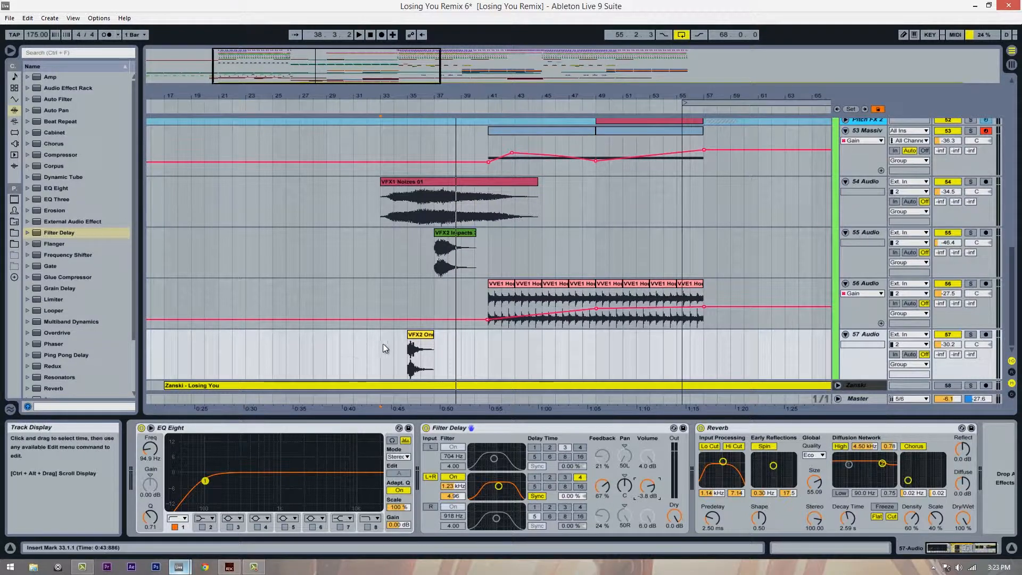
{"action": "left_click", "coordinate": [410, 361]}
{"action": "key", "text": "space"}
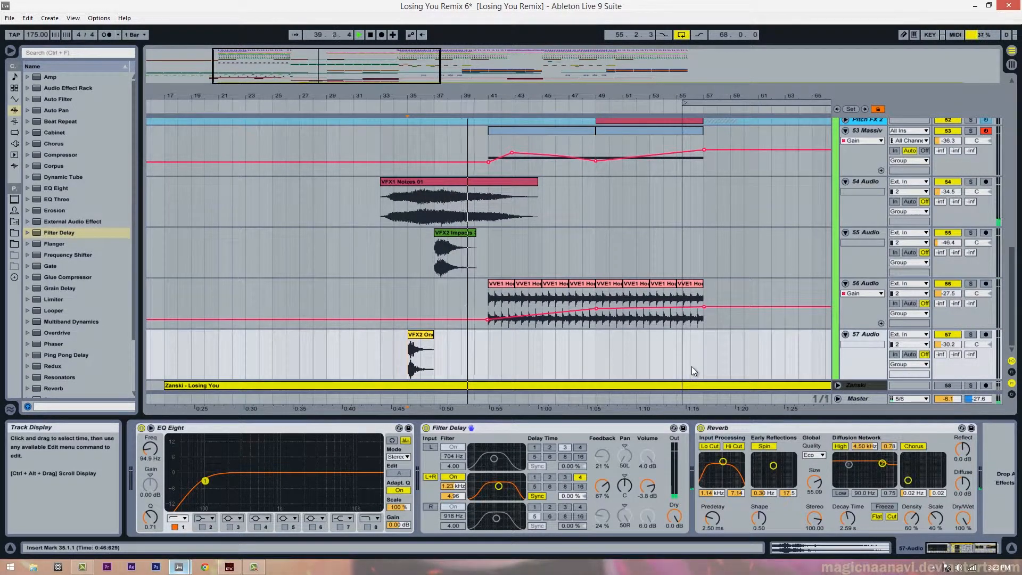
{"action": "key", "text": "space"}
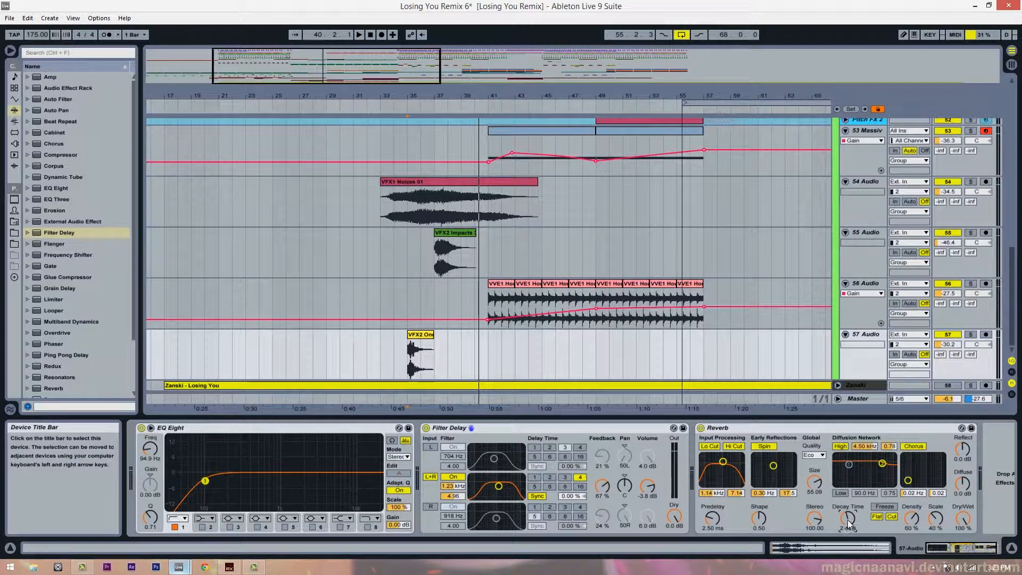
Step: Set the Reverb's decay time to 2.50 s and lower the 57 Audio track volume to -36.9 dB
{"action": "scroll", "coordinate": [952, 350], "scroll_direction": "down", "scroll_amount": 5}
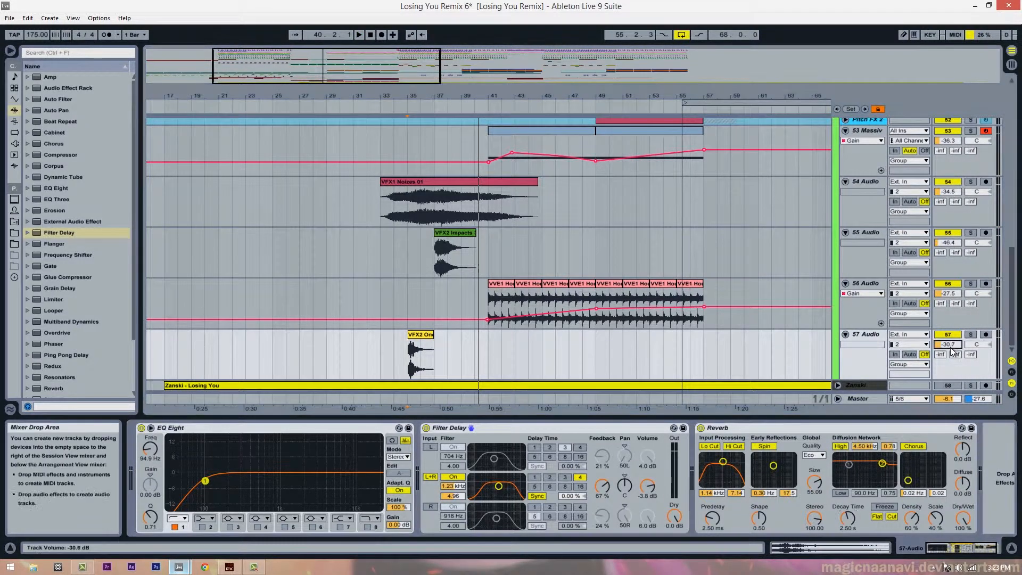
{"action": "scroll", "coordinate": [951, 349], "scroll_direction": "down", "scroll_amount": 3}
{"action": "left_click_drag", "start_coordinate": [950, 349], "coordinate": [951, 350]}
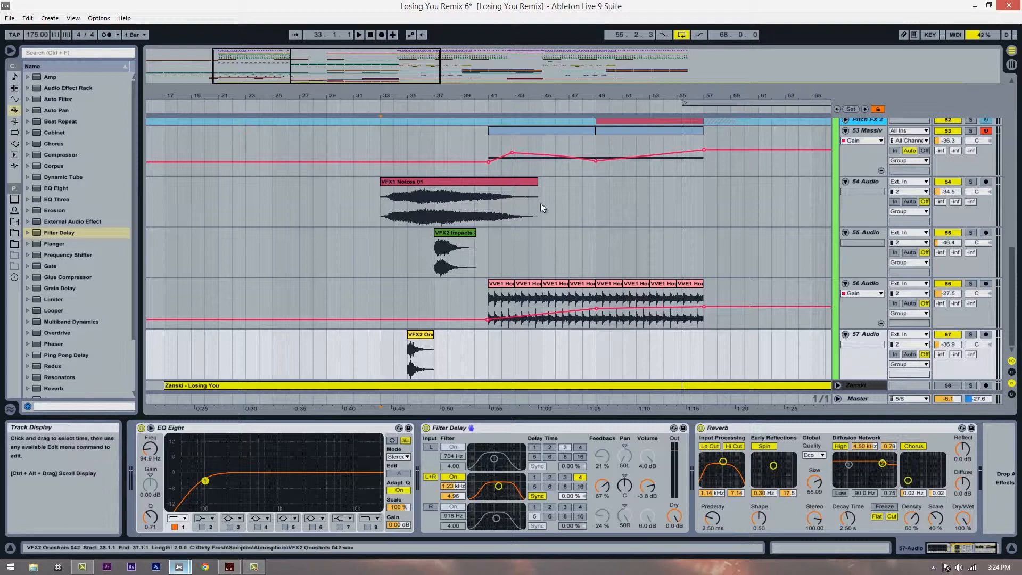
Step: Reduce the displayed heights of the FX tracks from 53 Massiv through 57 Audio
{"action": "mouse_move", "coordinate": [597, 97]}
{"action": "left_mouse_down"}
{"action": "mouse_move", "coordinate": [579, 94]}
{"action": "mouse_move", "coordinate": [607, 95]}
{"action": "left_mouse_up"}
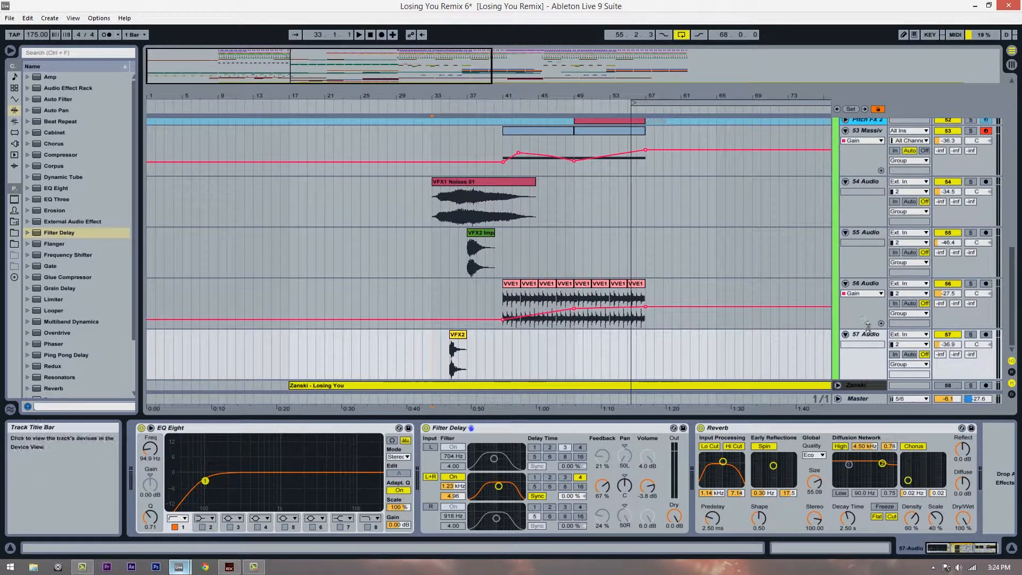
{"action": "left_click_drag", "start_coordinate": [867, 321], "coordinate": [867, 313]}
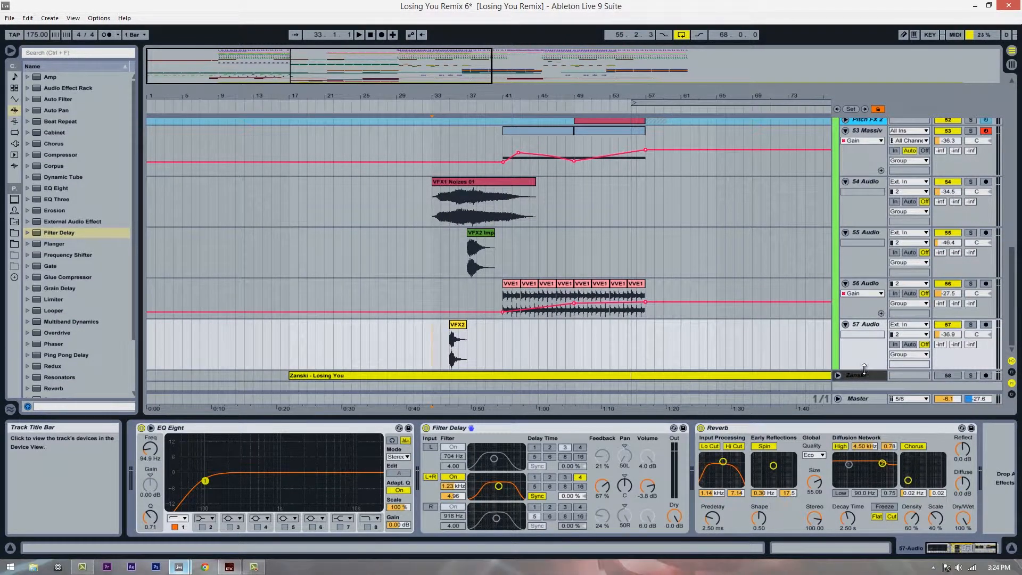
{"action": "left_click_drag", "start_coordinate": [864, 369], "coordinate": [862, 361]}
{"action": "left_click_drag", "start_coordinate": [849, 271], "coordinate": [857, 262]}
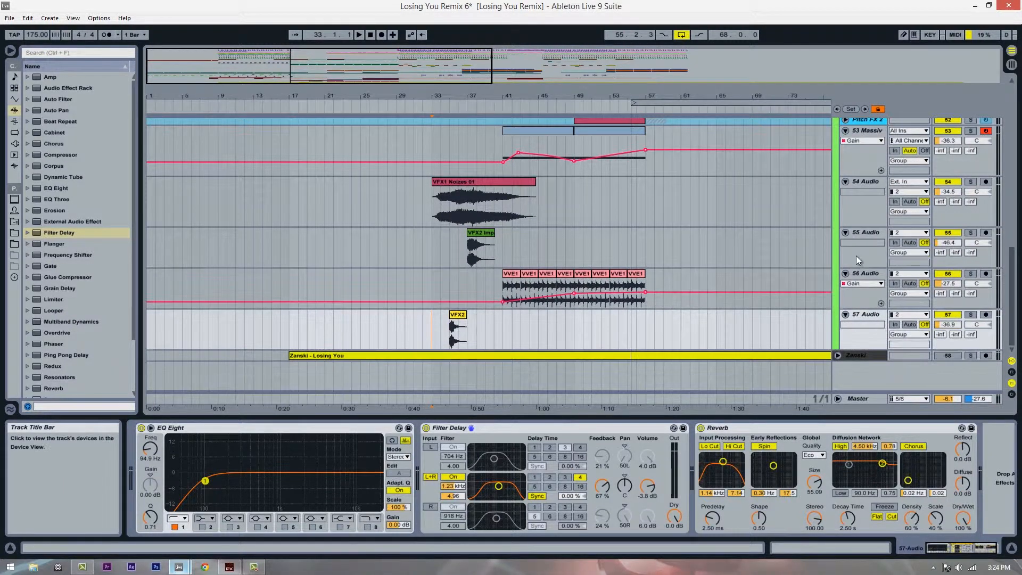
{"action": "left_click_drag", "start_coordinate": [864, 218], "coordinate": [861, 188]}
{"action": "scroll", "coordinate": [862, 208], "scroll_direction": "up", "scroll_amount": 1}
{"action": "scroll", "coordinate": [589, 264], "scroll_direction": "up", "scroll_amount": 1}
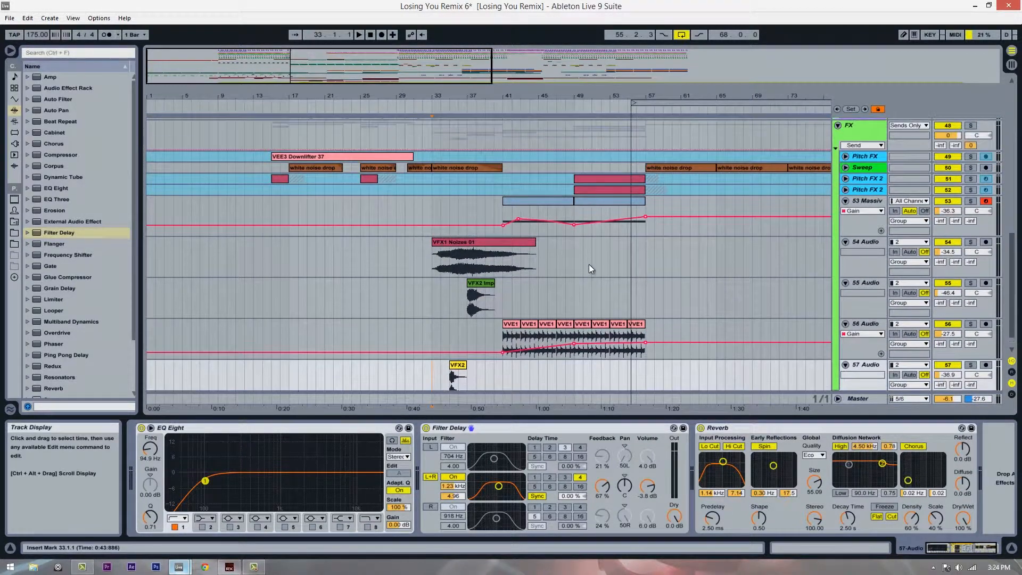
{"action": "left_click_drag", "start_coordinate": [512, 95], "coordinate": [499, 94]}
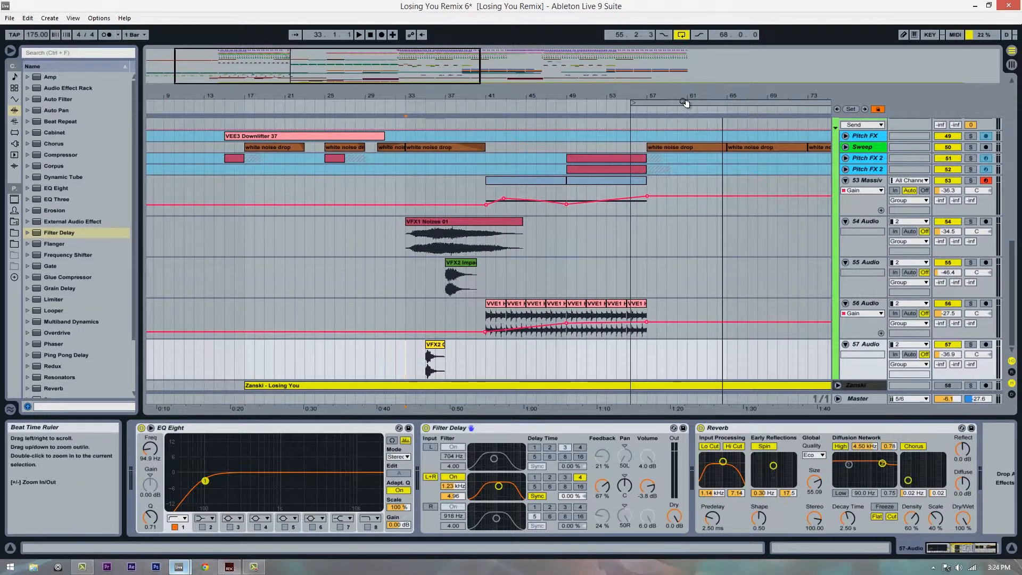
{"action": "left_click_drag", "start_coordinate": [684, 100], "coordinate": [750, 101]}
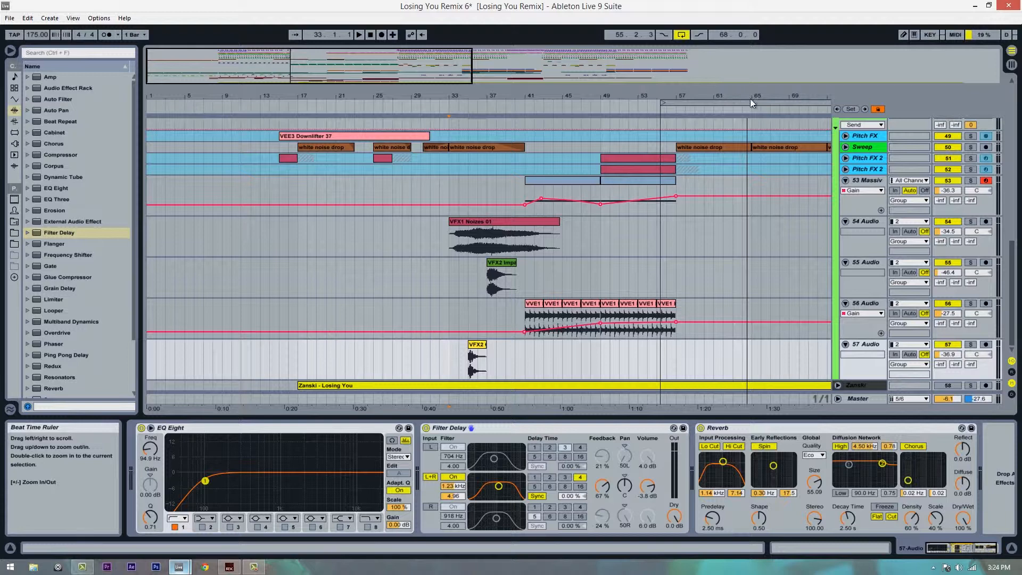
{"action": "left_click", "coordinate": [853, 343]}
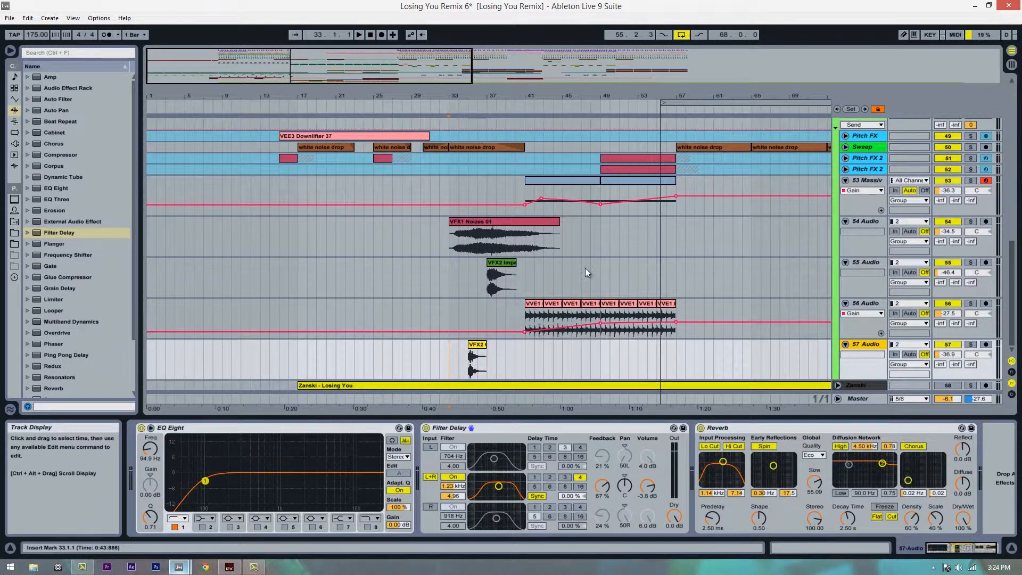
{"action": "left_click_drag", "start_coordinate": [611, 98], "coordinate": [647, 96]}
{"action": "scroll", "coordinate": [820, 257], "scroll_direction": "up", "scroll_amount": 3}
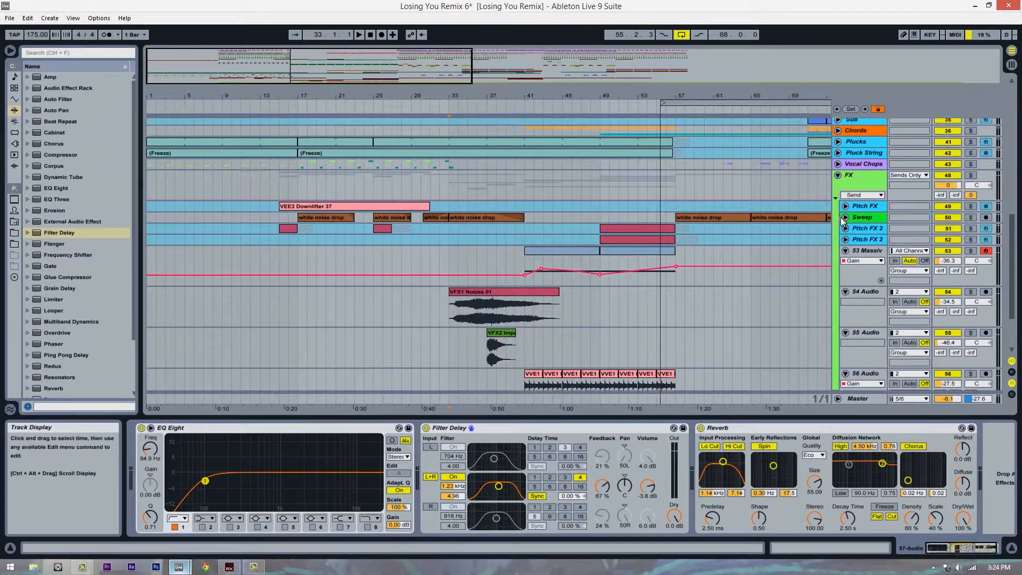
Step: Rename the 53 Massiv track as White Noise and color it light green
{"action": "left_click", "coordinate": [870, 250]}
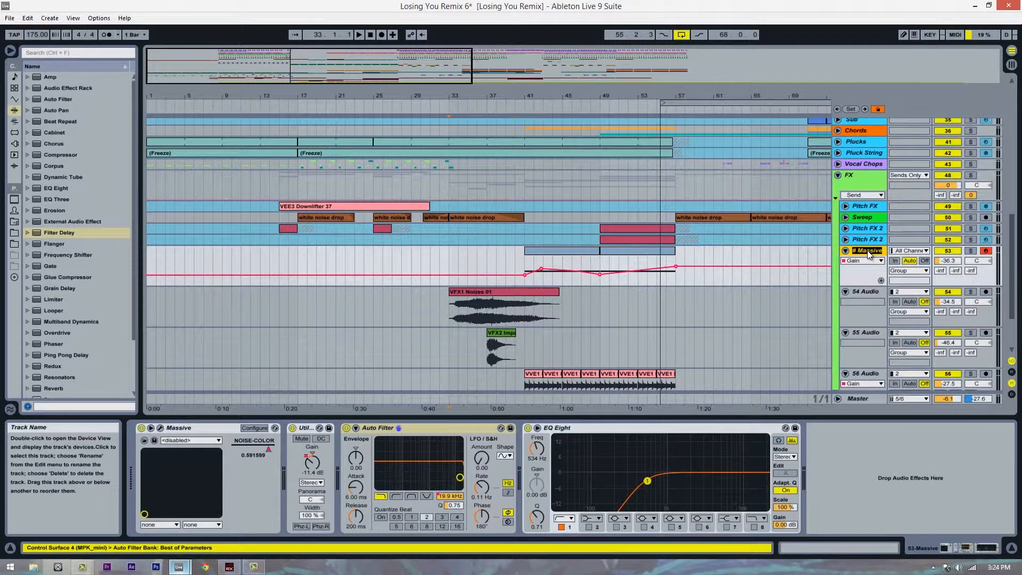
{"action": "type", "text": "White Noise"}
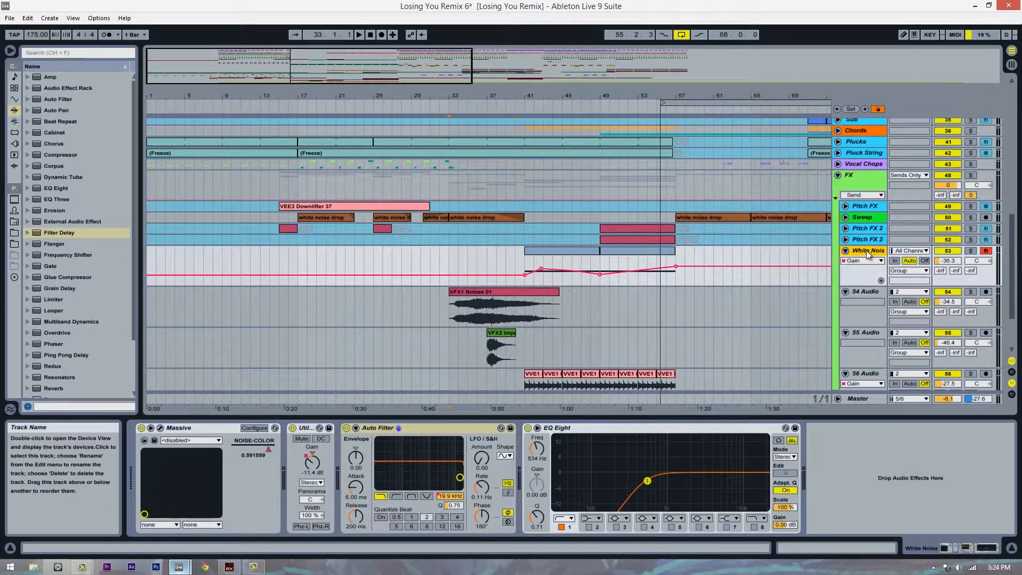
{"action": "right_click", "coordinate": [866, 253]}
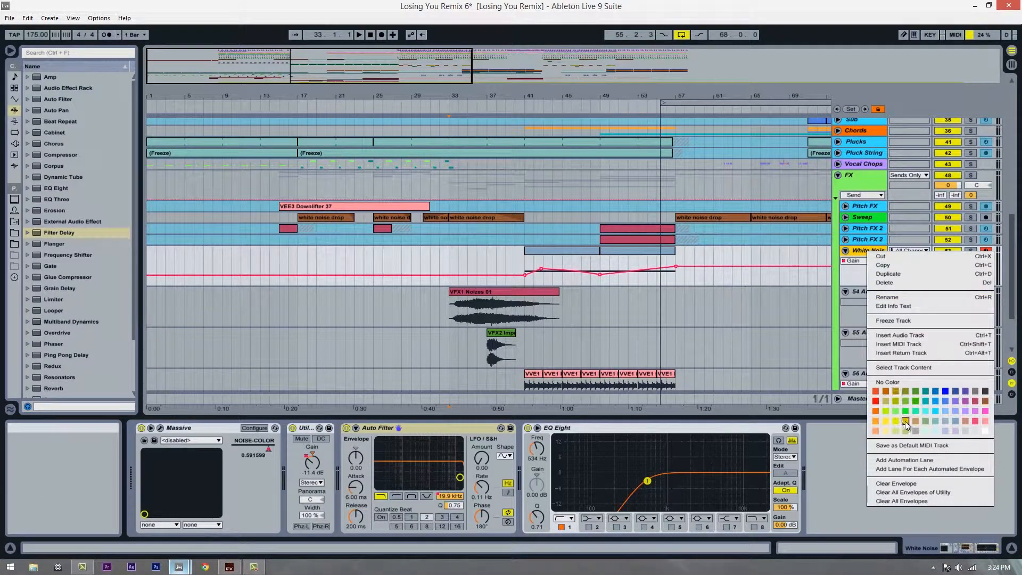
{"action": "left_click", "coordinate": [915, 410]}
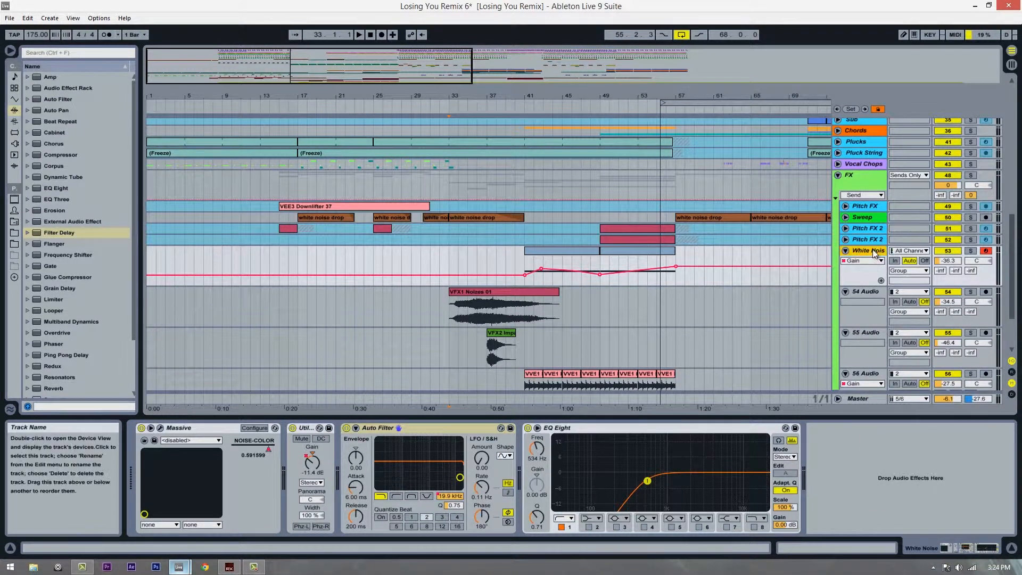
{"action": "right_click", "coordinate": [873, 249]}
{"action": "left_click", "coordinate": [902, 411]}
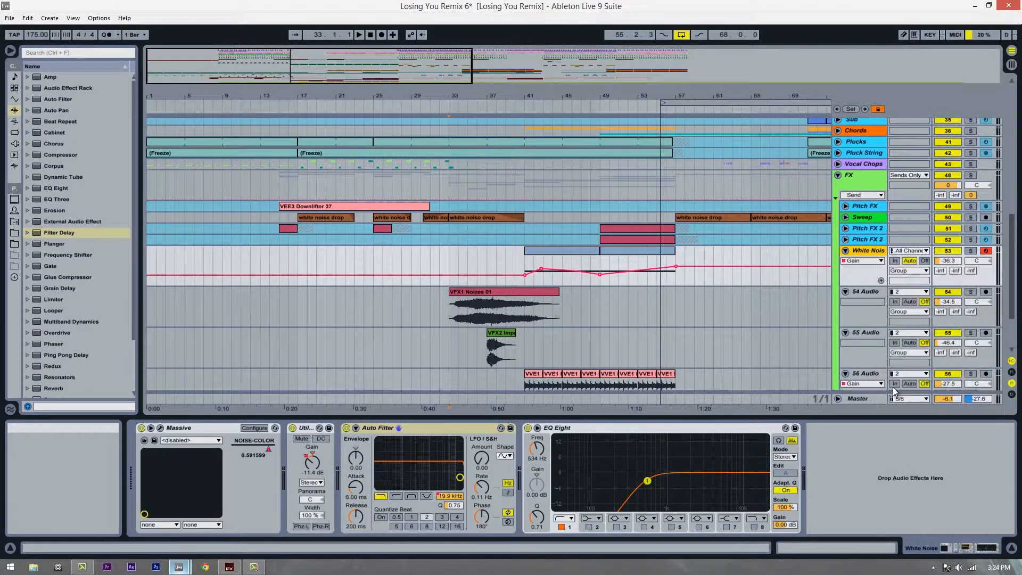
Step: Rename the 54 Audio track as Wind
{"action": "scroll", "coordinate": [848, 296], "scroll_direction": "down", "scroll_amount": 3}
{"action": "left_click", "coordinate": [868, 223]}
{"action": "key", "text": "ctrl+r"}
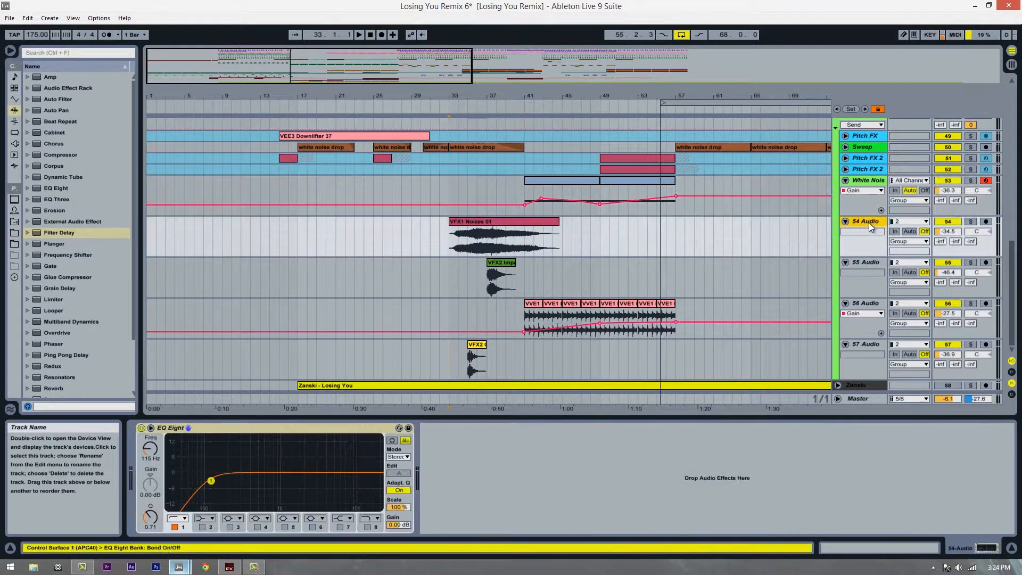
{"action": "type", "text": "Wind"}
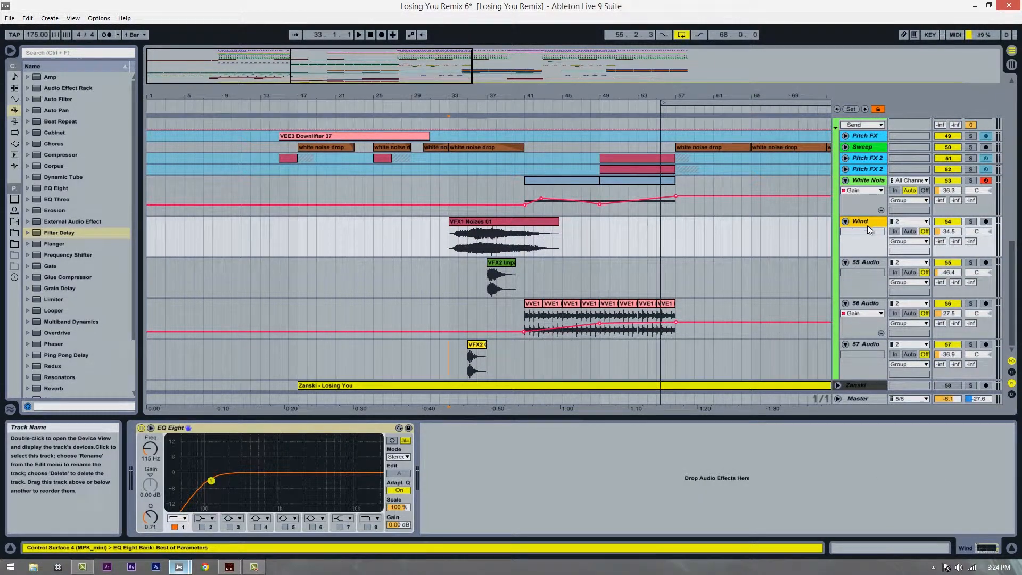
Step: Rename the 55 Audio track as atmos noise
{"action": "left_click", "coordinate": [863, 261]}
{"action": "key", "text": "ctrl+r"}
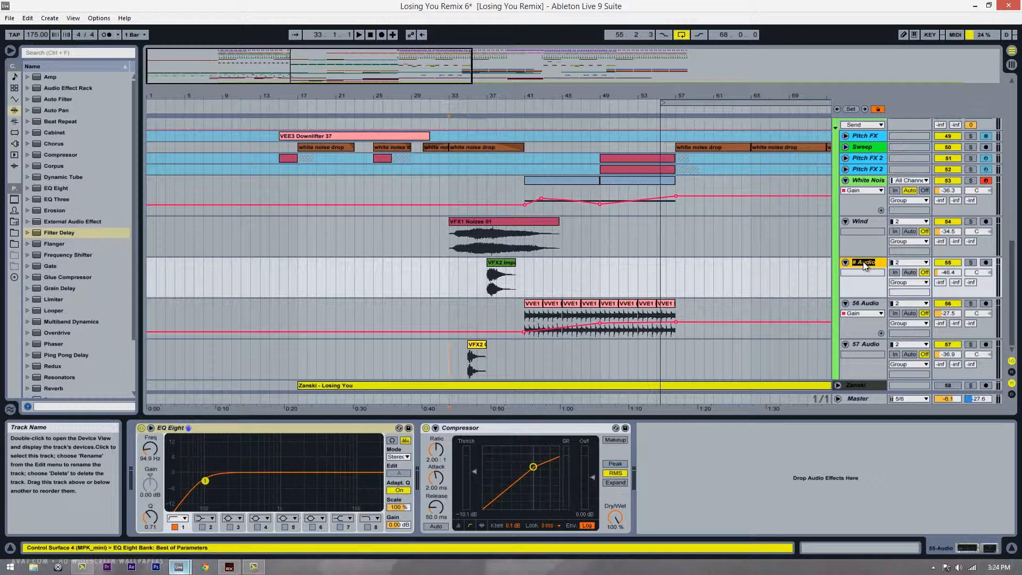
{"action": "type", "text": "Noi"}
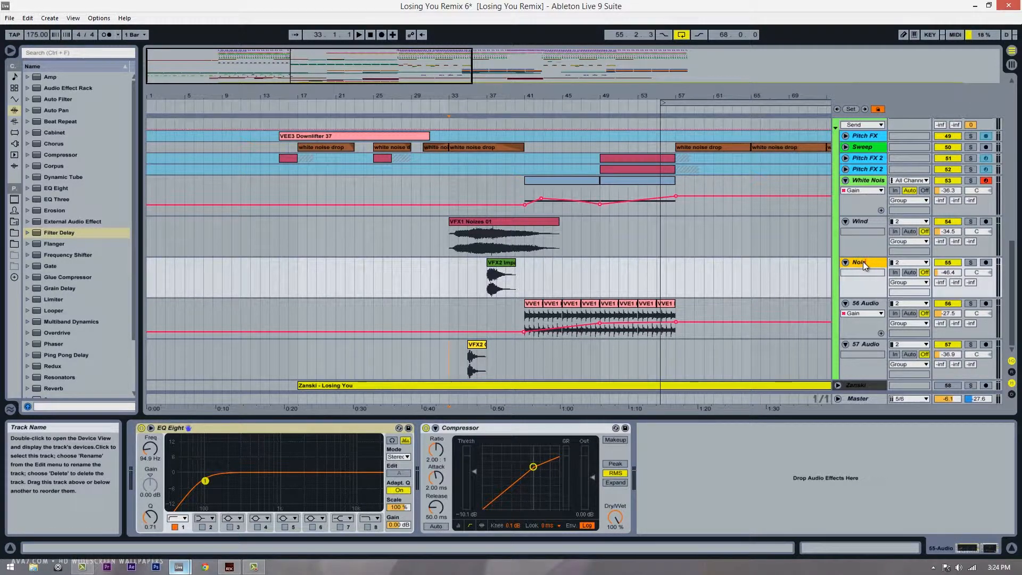
{"action": "key", "text": "BackSpace"}
{"action": "key", "text": "BackSpace"}
{"action": "key", "text": "BackSpace"}
{"action": "type", "text": "atmos noise"}
{"action": "key", "text": "Return"}
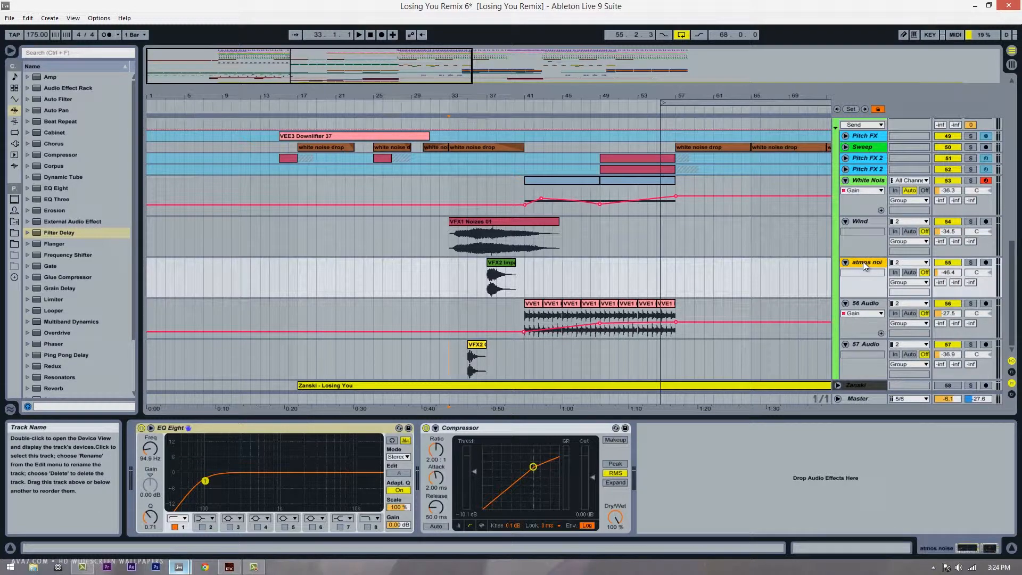
Step: Rename the 56 Audio track as claps and the 57 Audio track as Chirp
{"action": "left_click", "coordinate": [864, 303]}
{"action": "key", "text": "ctrl+r"}
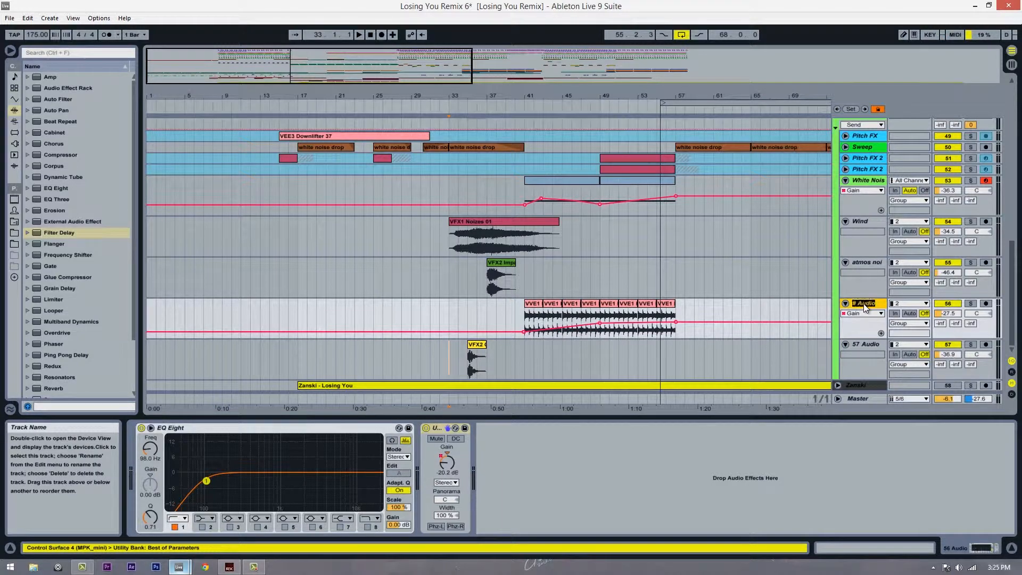
{"action": "type", "text": "claps"}
{"action": "key", "text": "Return"}
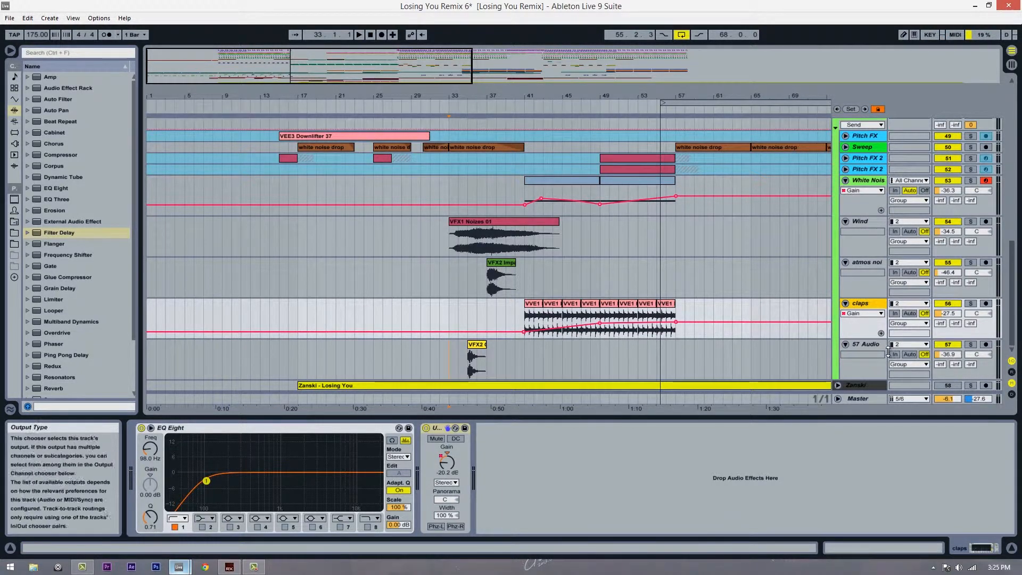
{"action": "left_click", "coordinate": [876, 346]}
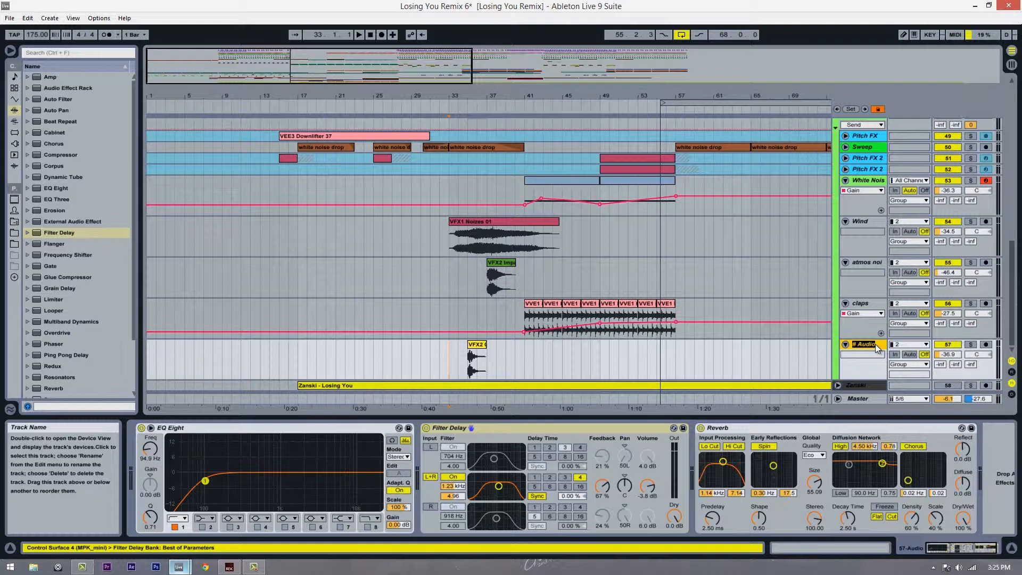
{"action": "type", "text": "Chirp"}
{"action": "key", "text": "Return"}
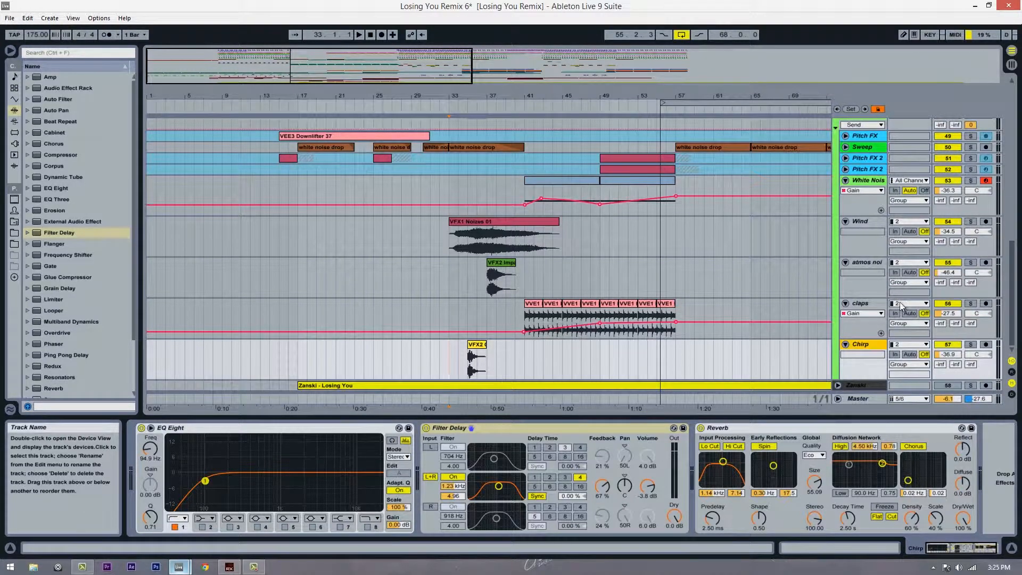
Step: Color the Wind, atmos noise, claps and Chirp tracks light green together
{"action": "left_click", "coordinate": [862, 227]}
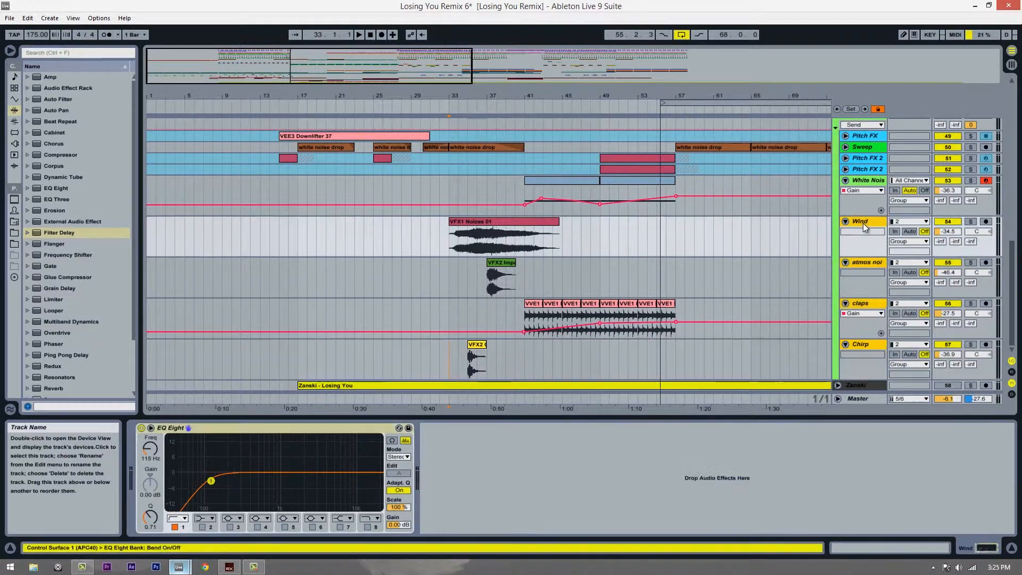
{"action": "right_click", "coordinate": [863, 223]}
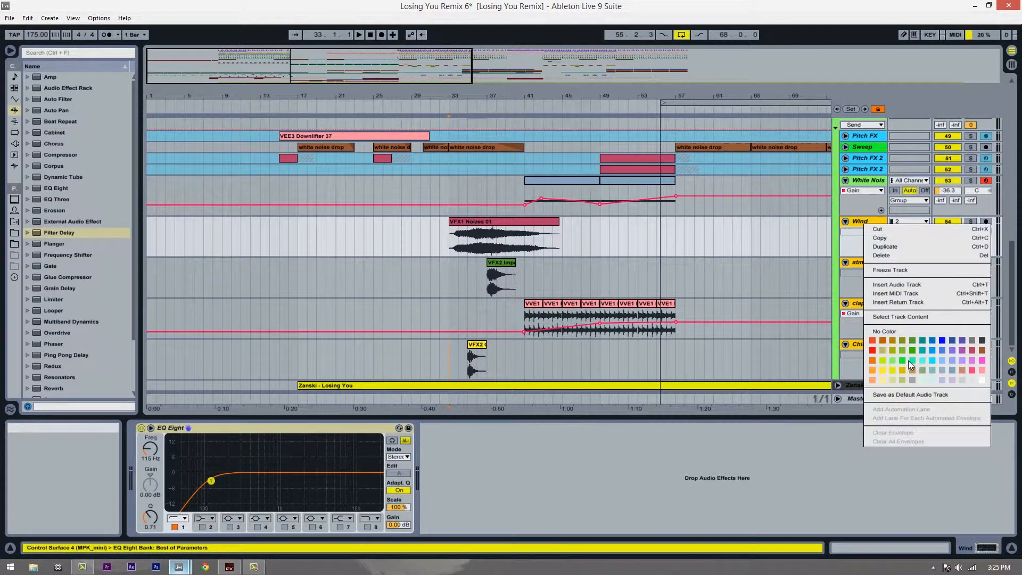
{"action": "left_click", "coordinate": [890, 360]}
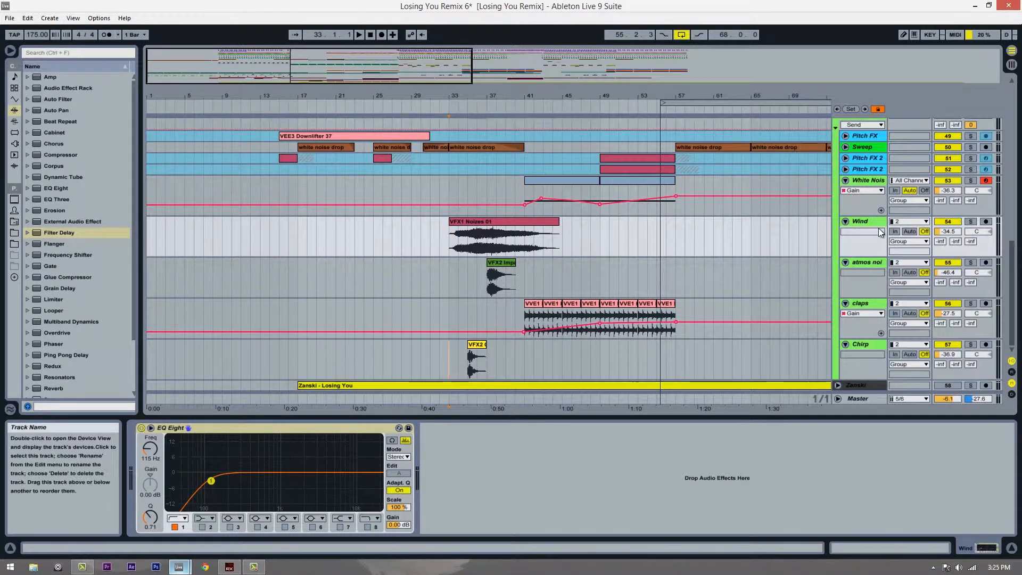
{"action": "scroll", "coordinate": [874, 222], "scroll_direction": "up", "scroll_amount": 7}
{"action": "left_click", "coordinate": [860, 195]}
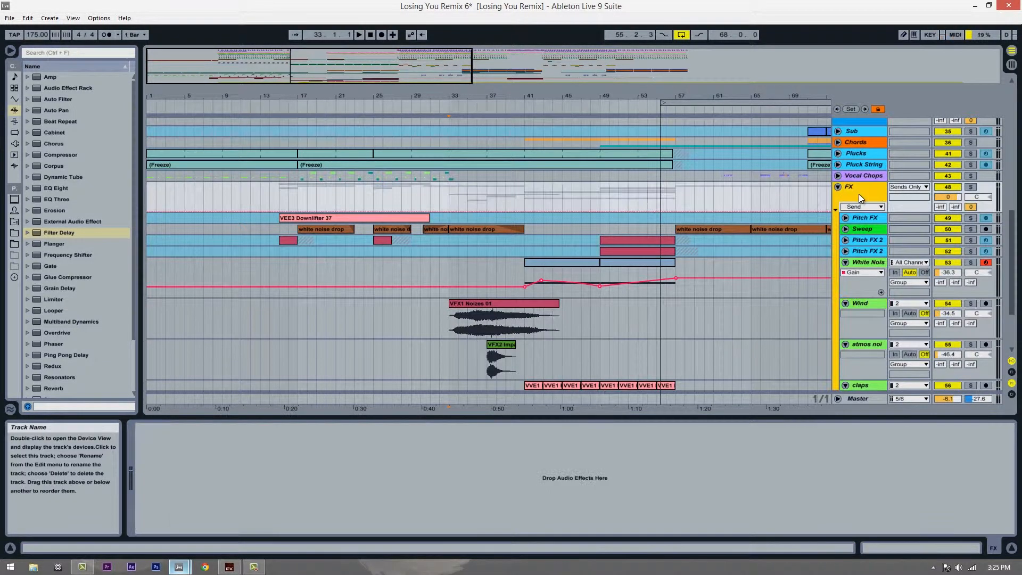
{"action": "scroll", "coordinate": [854, 276], "scroll_direction": "down", "scroll_amount": 5}
{"action": "scroll", "coordinate": [854, 276], "scroll_direction": "down", "scroll_amount": 2}
Step: Enlarge the White Noise track's gain automation lane around bar 41 for closer inspection
{"action": "left_click", "coordinate": [857, 181]}
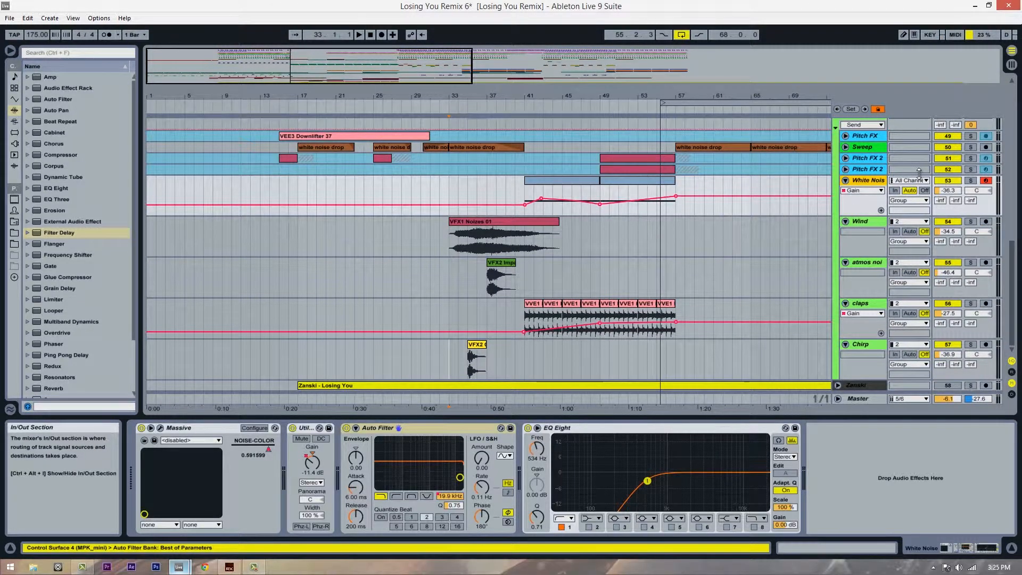
{"action": "mouse_move", "coordinate": [543, 200]}
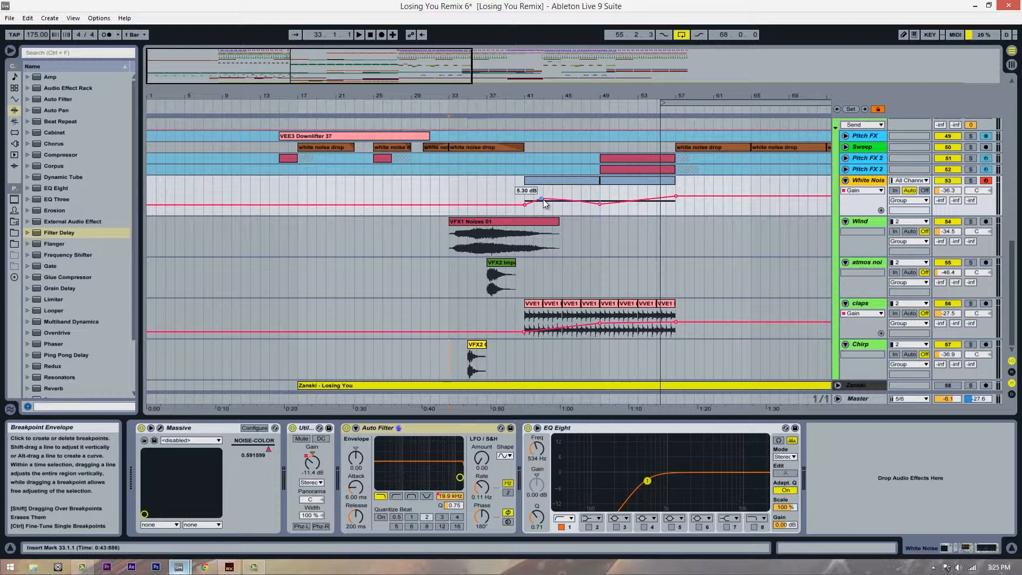
{"action": "left_click_drag", "start_coordinate": [542, 200], "coordinate": [542, 200]}
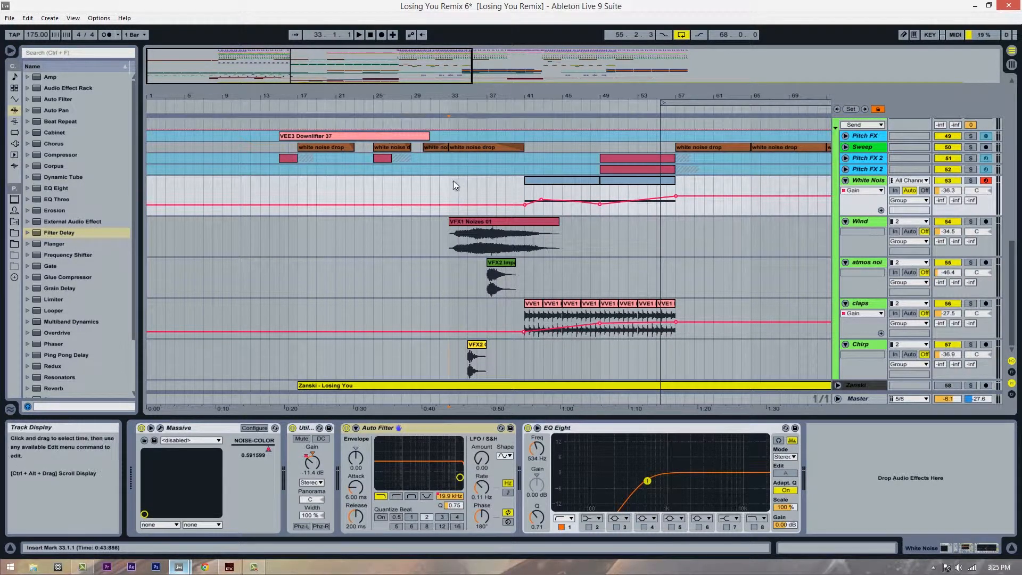
{"action": "left_click", "coordinate": [430, 187]}
{"action": "left_click_drag", "start_coordinate": [544, 100], "coordinate": [544, 139]}
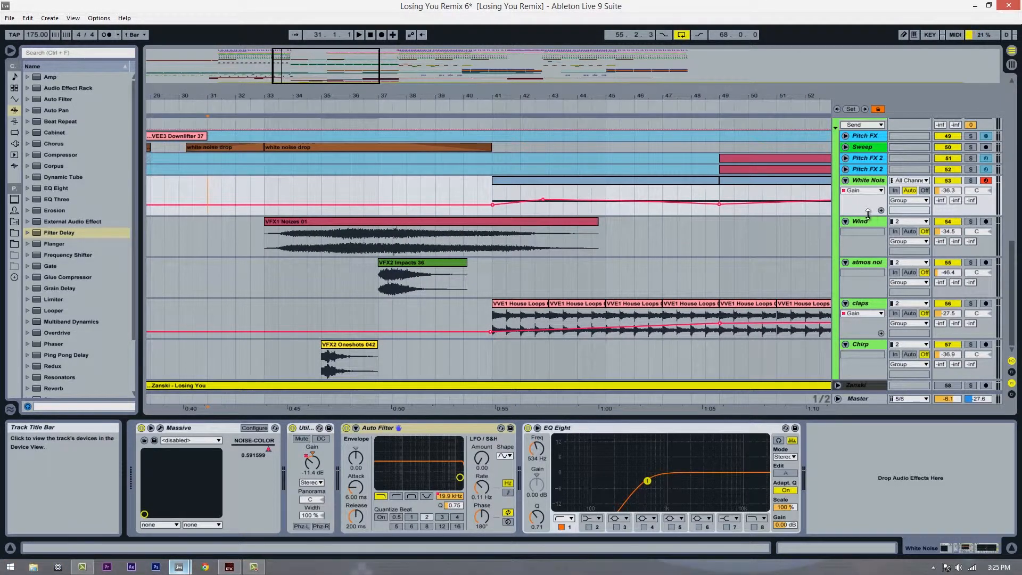
{"action": "left_click_drag", "start_coordinate": [870, 212], "coordinate": [862, 292]}
Step: Examine the rises and dips of the White Noise gain envelope between bars 41 and 57
{"action": "left_click", "coordinate": [496, 204]}
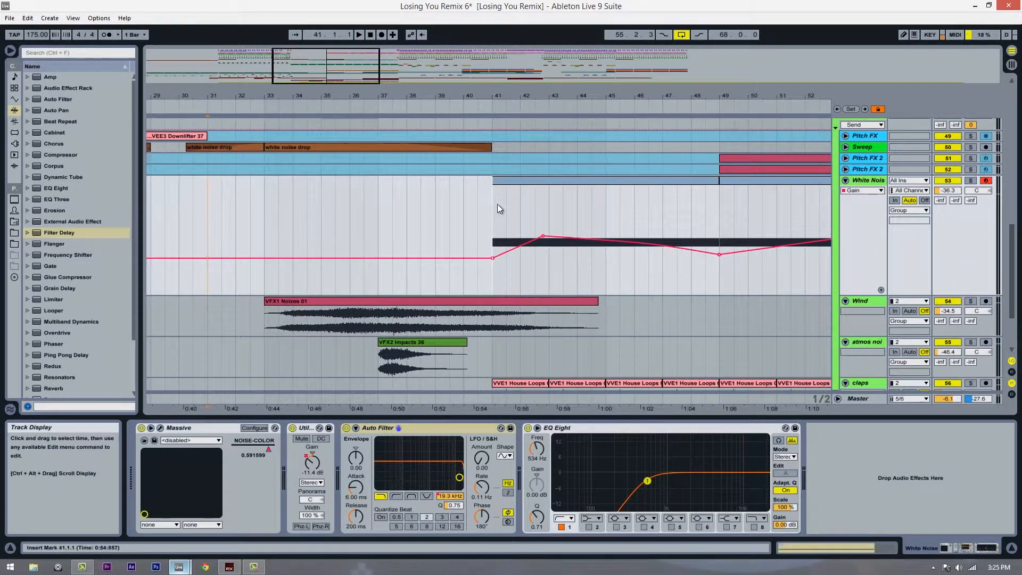
{"action": "left_click", "coordinate": [519, 228]}
{"action": "mouse_move", "coordinate": [494, 258]}
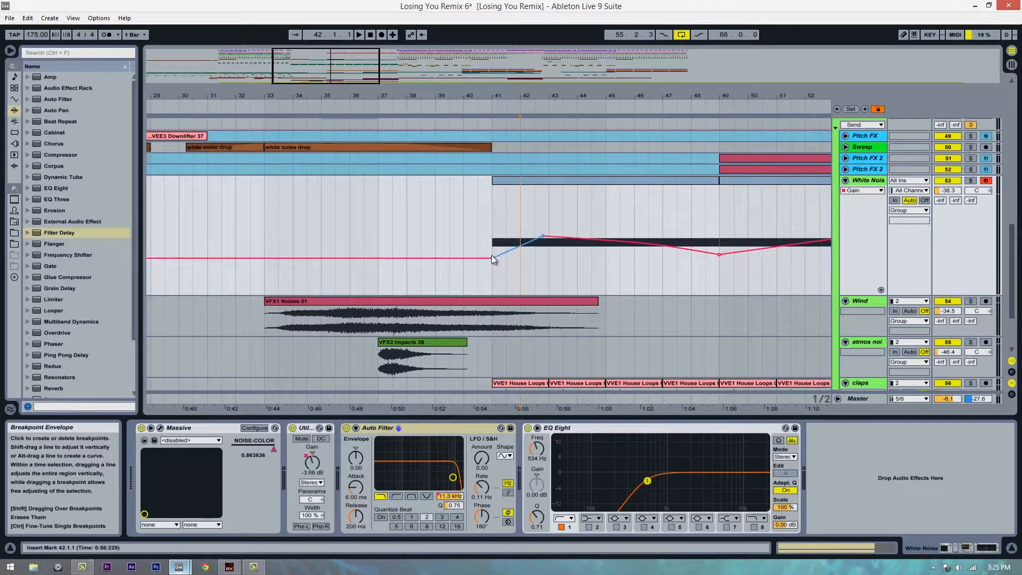
{"action": "left_click", "coordinate": [491, 254]}
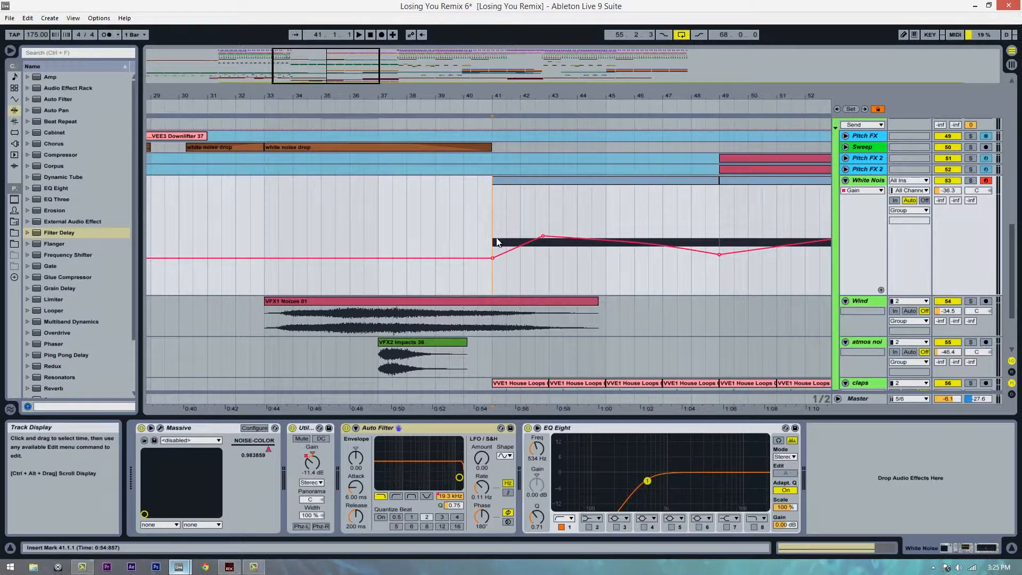
{"action": "mouse_move", "coordinate": [493, 260]}
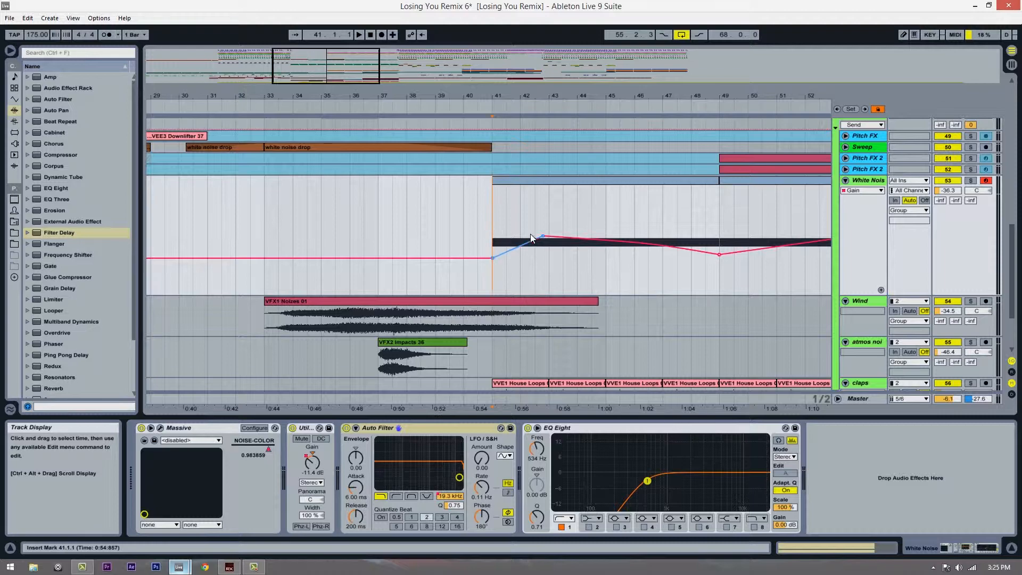
{"action": "mouse_move", "coordinate": [688, 94]}
{"action": "left_mouse_down"}
{"action": "mouse_move", "coordinate": [660, 115]}
{"action": "mouse_move", "coordinate": [592, 132]}
{"action": "left_mouse_up"}
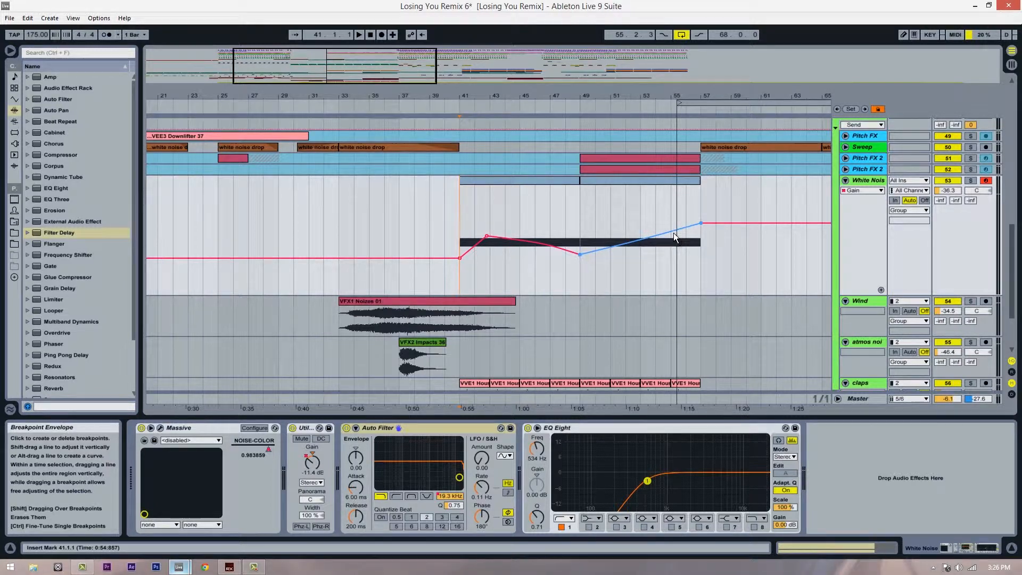
{"action": "left_click_drag", "start_coordinate": [673, 232], "coordinate": [673, 233]}
{"action": "mouse_move", "coordinate": [525, 97]}
{"action": "left_mouse_down"}
{"action": "mouse_move", "coordinate": [523, 110]}
{"action": "mouse_move", "coordinate": [525, 99]}
{"action": "left_mouse_up"}
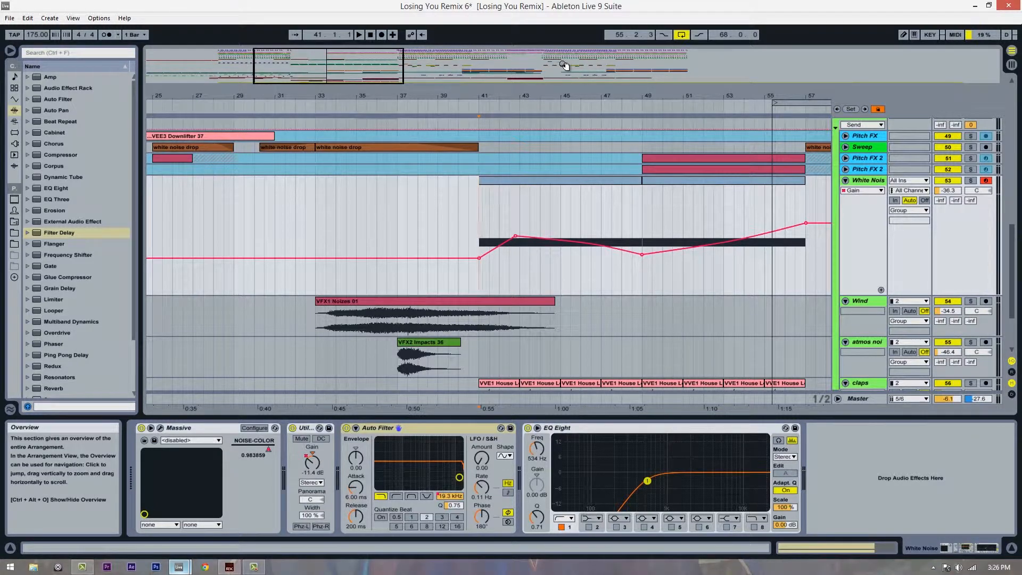
{"action": "left_click_drag", "start_coordinate": [549, 97], "coordinate": [576, 100]}
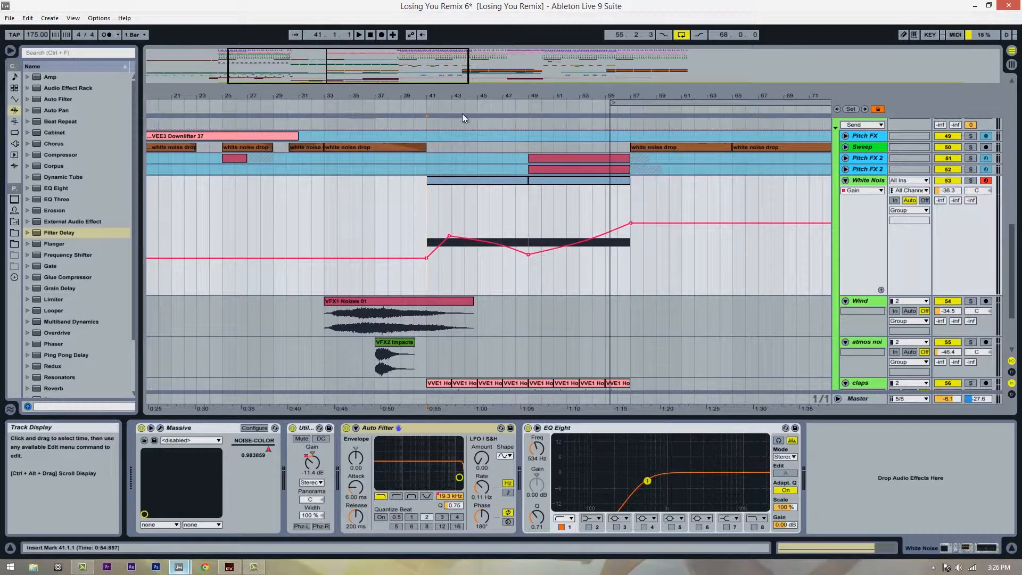
{"action": "left_click_drag", "start_coordinate": [462, 95], "coordinate": [507, 93]}
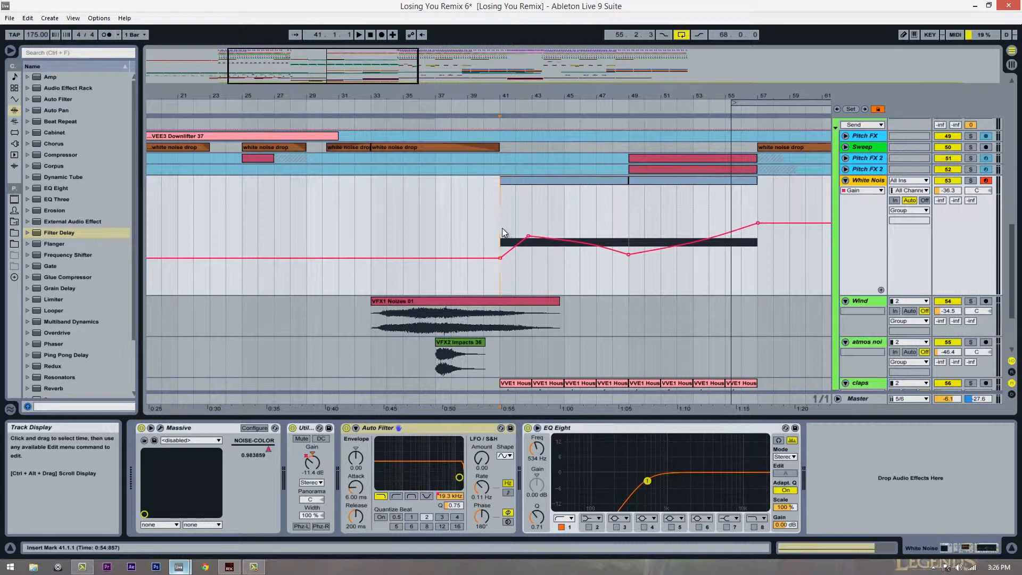
{"action": "left_click_drag", "start_coordinate": [442, 97], "coordinate": [445, 79]}
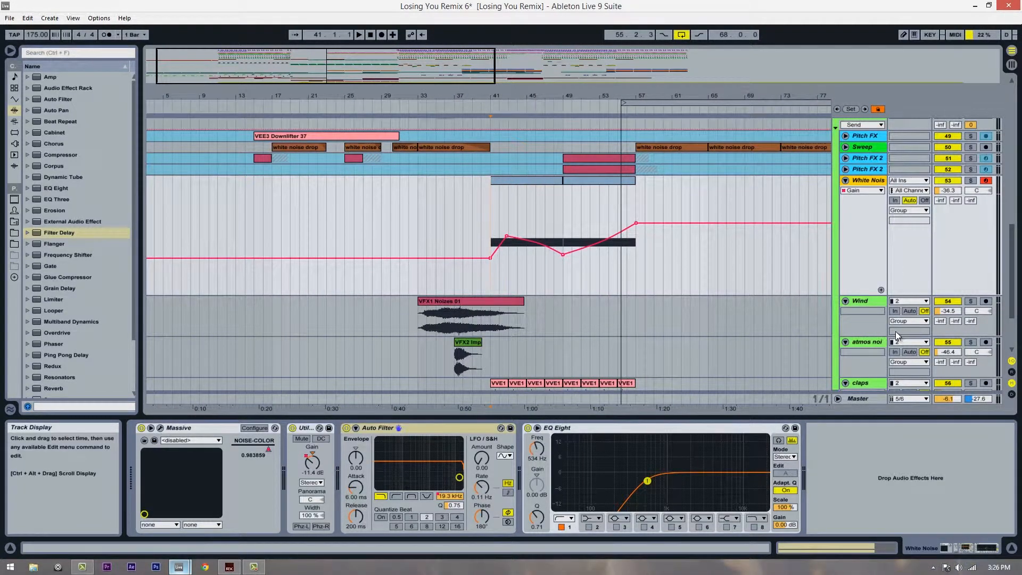
Step: Fold the White Noise through Chirp tracks and collapse the FX group
{"action": "left_click_drag", "start_coordinate": [868, 294], "coordinate": [868, 210]}
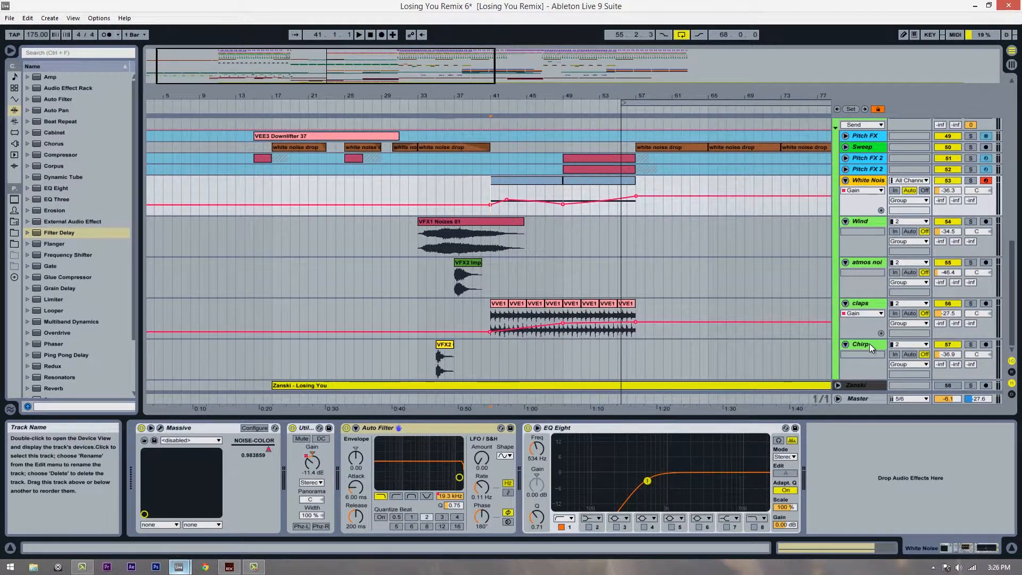
{"action": "left_click", "coordinate": [869, 343]}
{"action": "left_click", "coordinate": [845, 345], "text": "alt"}
{"action": "scroll", "coordinate": [672, 219], "scroll_direction": "up", "scroll_amount": 4}
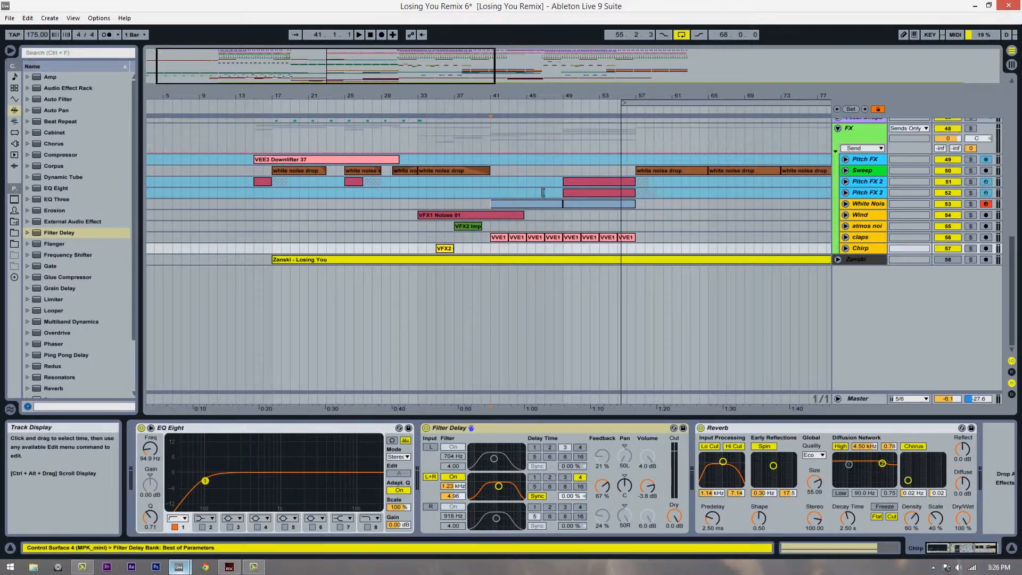
{"action": "left_click_drag", "start_coordinate": [477, 100], "coordinate": [497, 97]}
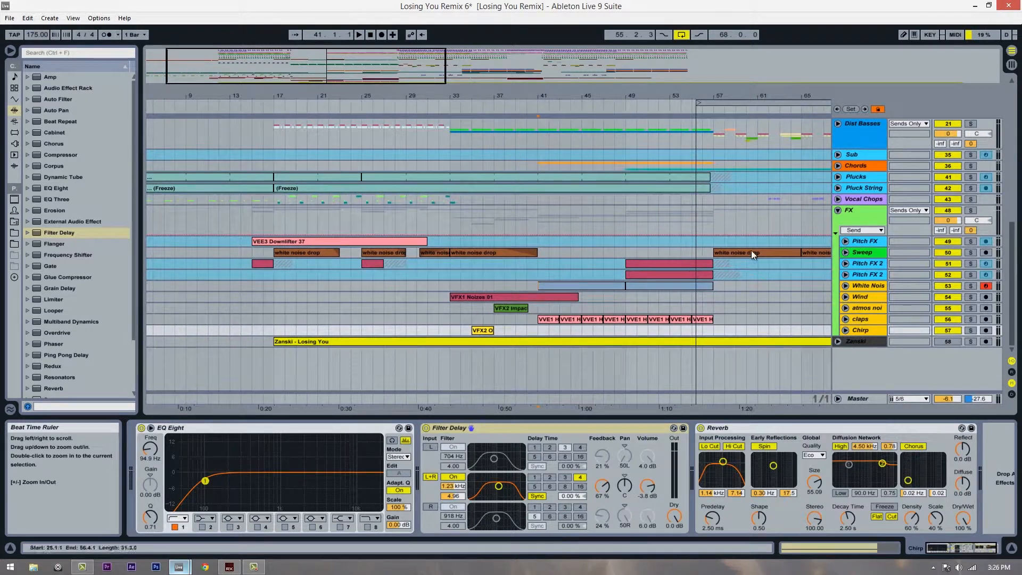
{"action": "scroll", "coordinate": [798, 240], "scroll_direction": "up", "scroll_amount": 3}
{"action": "left_click", "coordinate": [838, 258]}
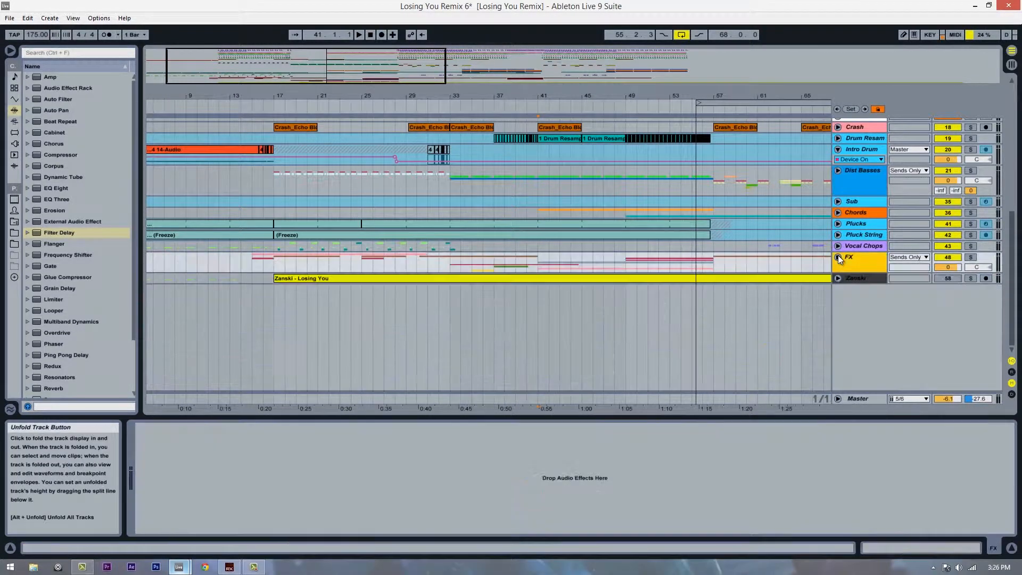
Step: Fold the Drums group to compact the track list and place the insert marker at bar 17
{"action": "scroll", "coordinate": [796, 244], "scroll_direction": "up", "scroll_amount": 5}
{"action": "scroll", "coordinate": [797, 247], "scroll_direction": "up", "scroll_amount": 5}
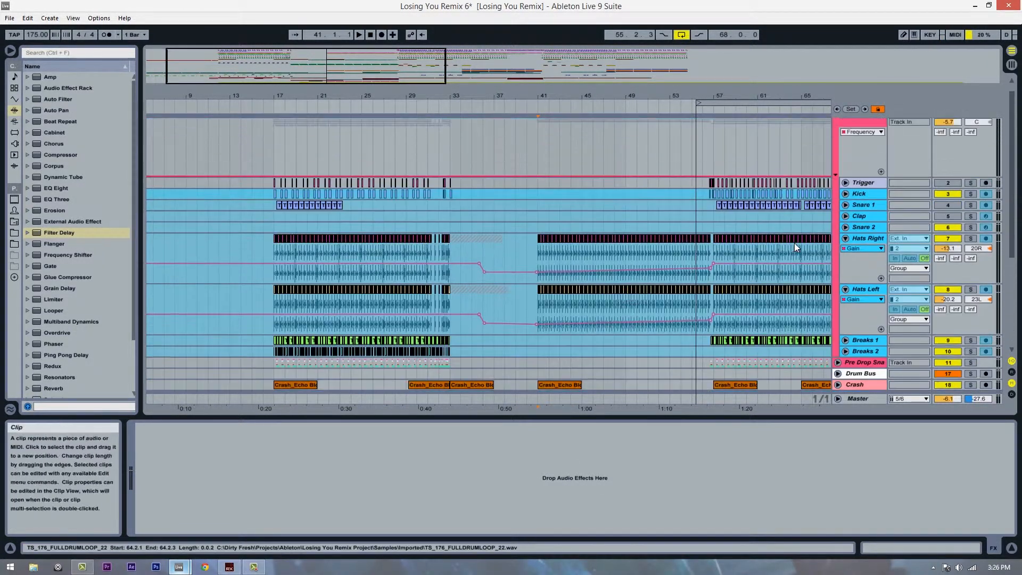
{"action": "left_click", "coordinate": [838, 123]}
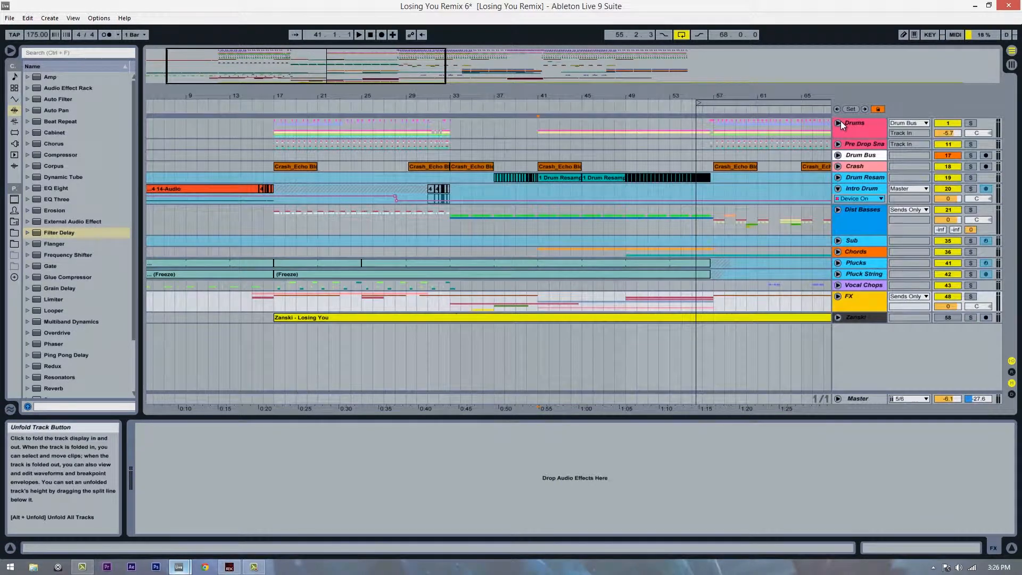
{"action": "left_click_drag", "start_coordinate": [383, 96], "coordinate": [421, 97]}
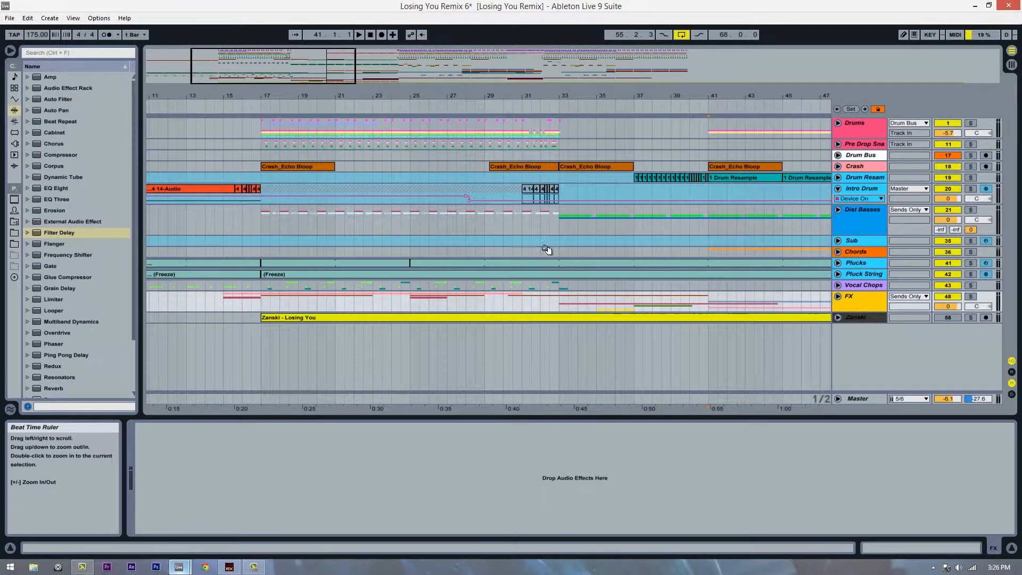
{"action": "left_click", "coordinate": [875, 287]}
{"action": "left_click", "coordinate": [877, 303]}
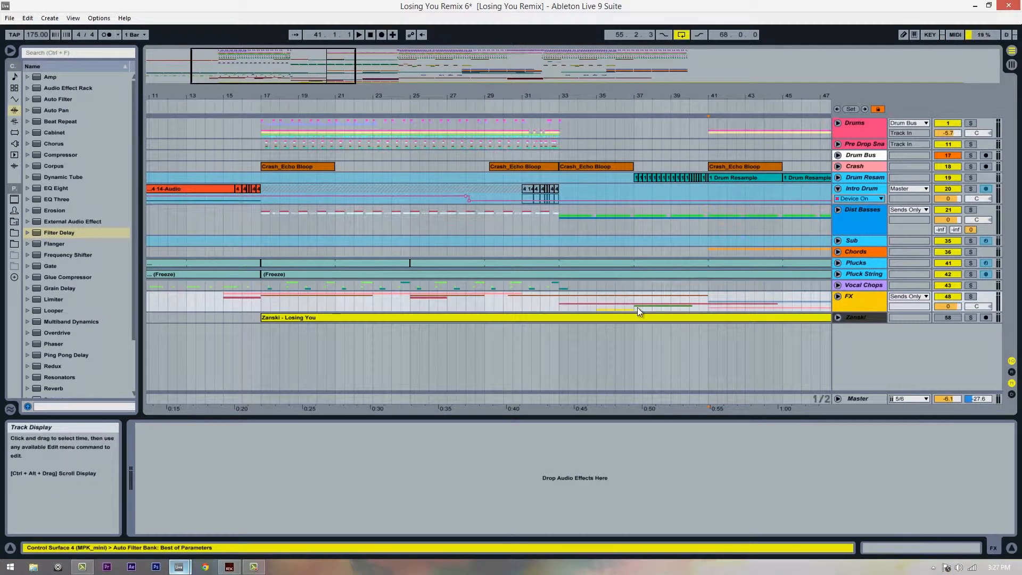
{"action": "left_click", "coordinate": [413, 308]}
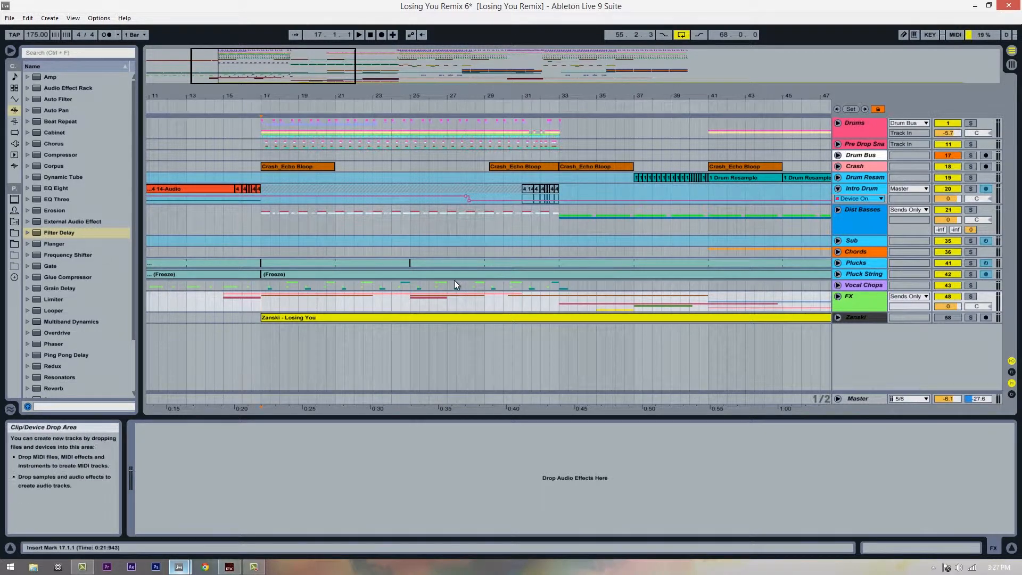
Step: Unfold the Dist Basses group and insert a new MIDI track below the 34 Audio track
{"action": "left_click", "coordinate": [838, 210]}
{"action": "scroll", "coordinate": [835, 319], "scroll_direction": "down", "scroll_amount": 5}
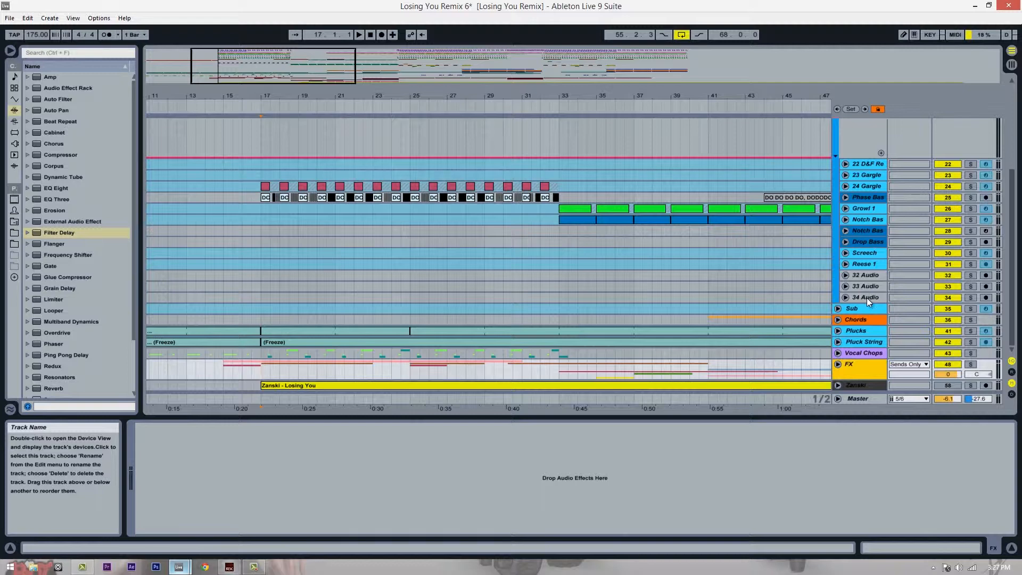
{"action": "left_click", "coordinate": [866, 296]}
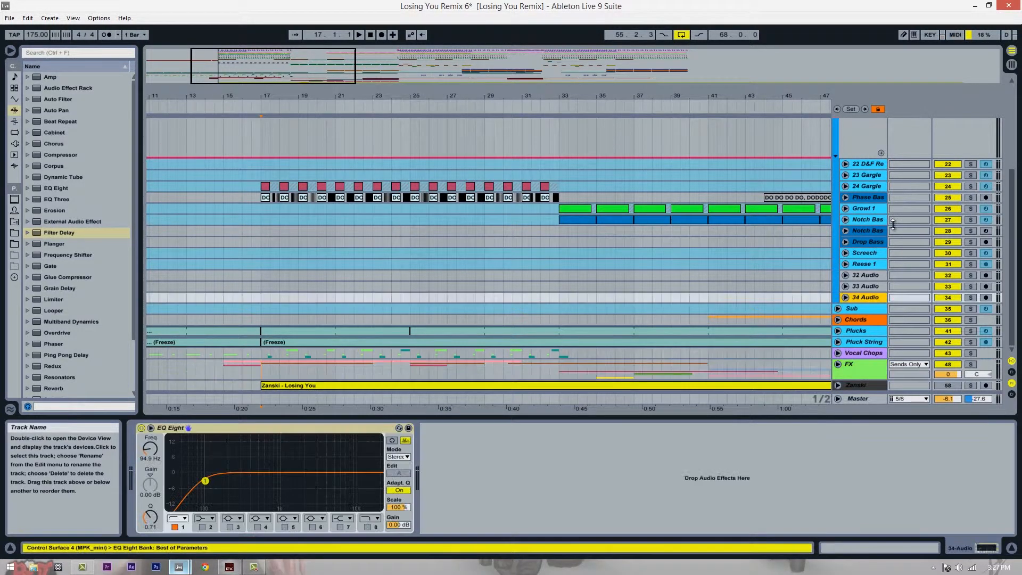
{"action": "left_click_drag", "start_coordinate": [294, 67], "coordinate": [294, 82]}
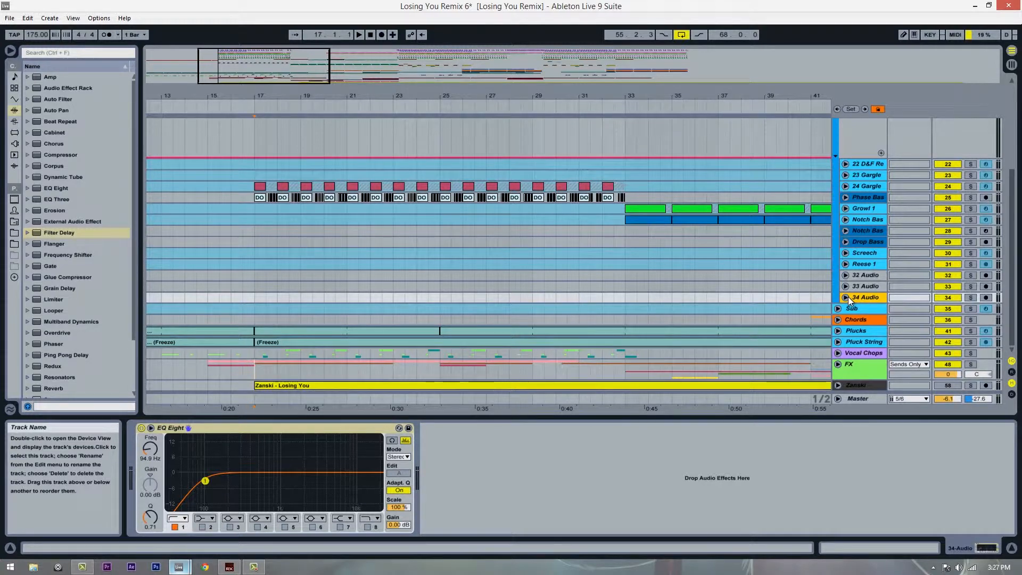
{"action": "key", "text": "ctrl+shift+t"}
{"action": "scroll", "coordinate": [264, 257], "scroll_direction": "down", "scroll_amount": 3}
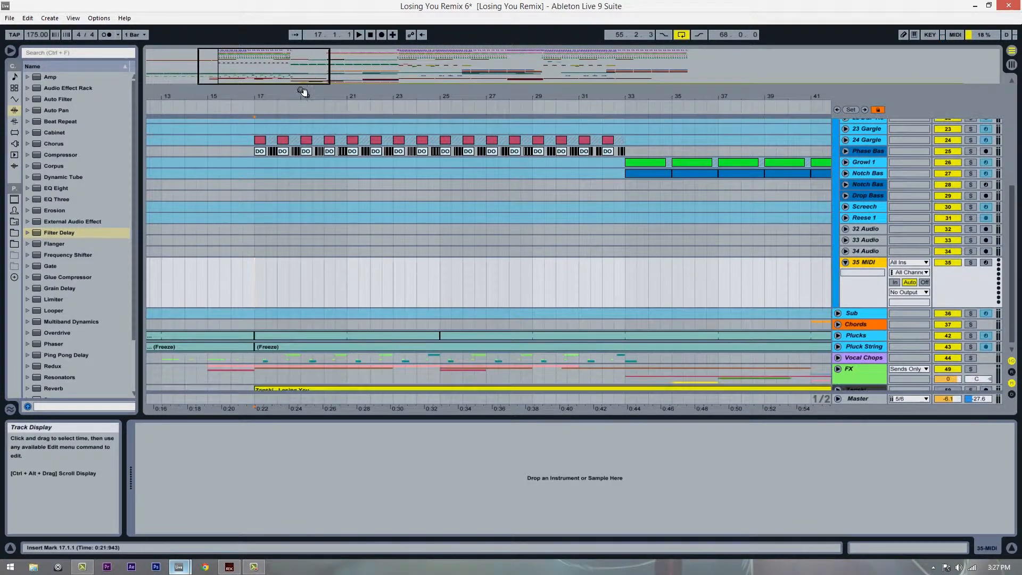
Step: Unfold the Phase Bass track to show its waveforms from bar 17 onward
{"action": "left_click_drag", "start_coordinate": [299, 97], "coordinate": [262, 97]}
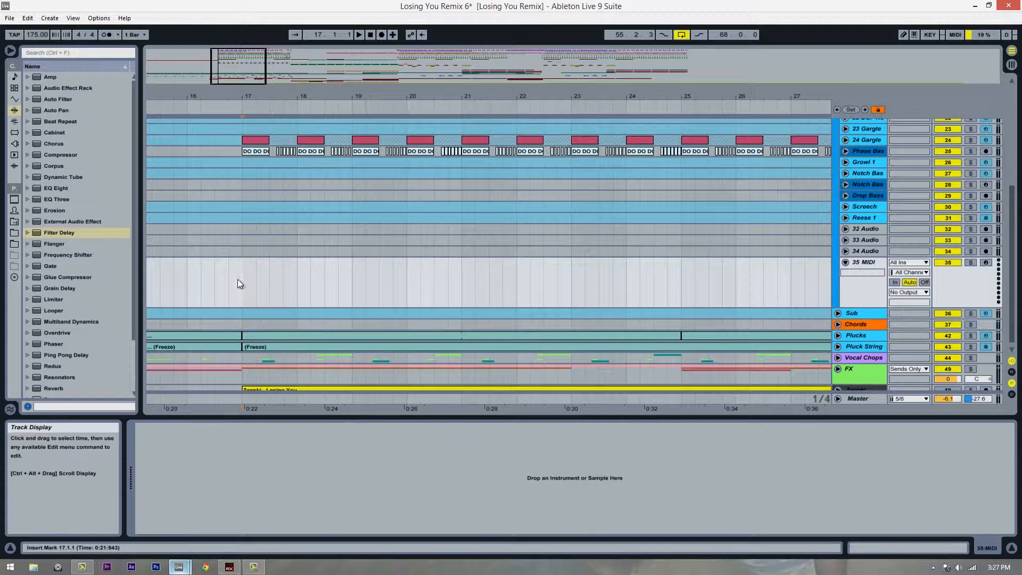
{"action": "scroll", "coordinate": [840, 149], "scroll_direction": "up", "scroll_amount": 2}
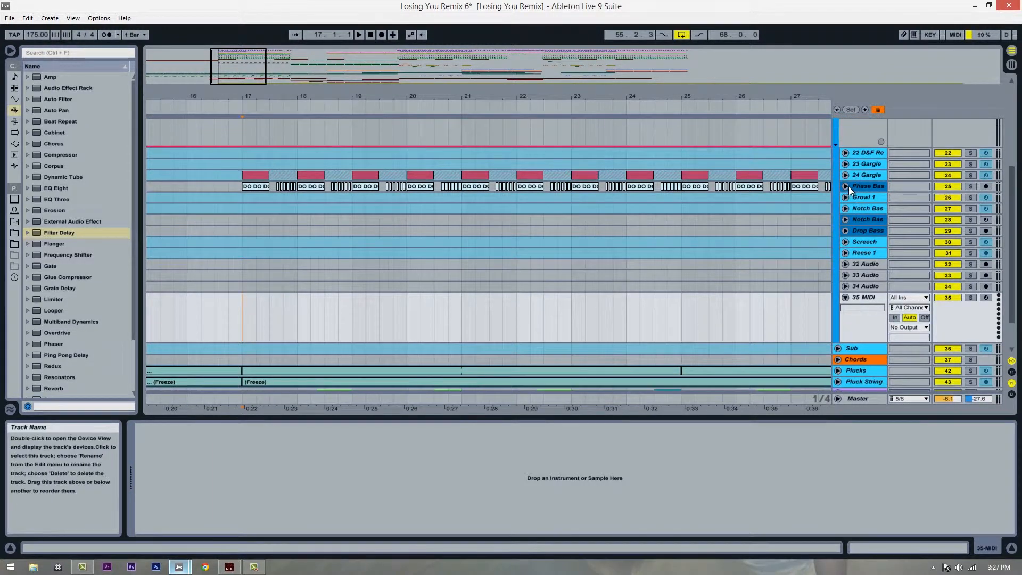
{"action": "left_click", "coordinate": [846, 185]}
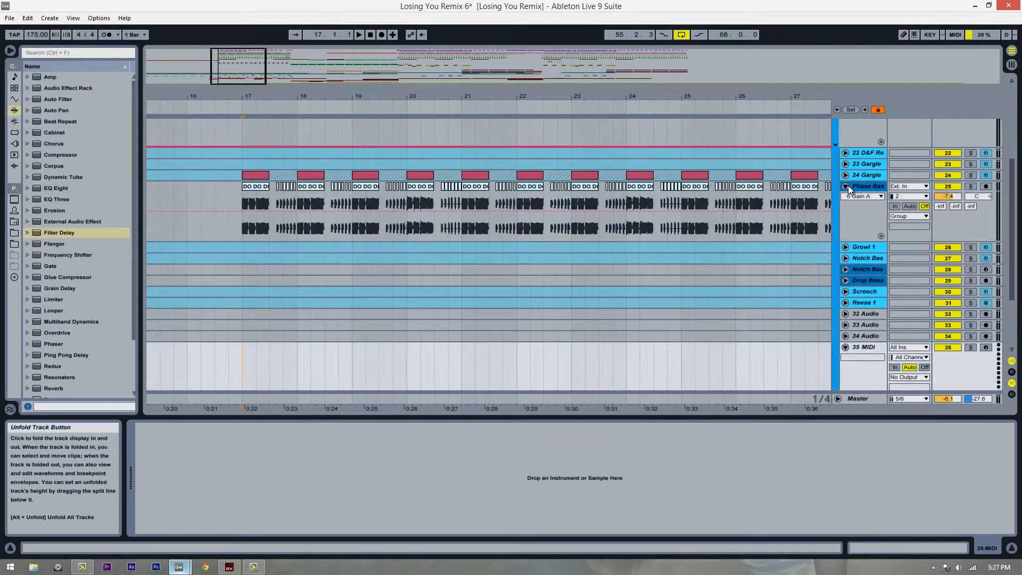
Step: Play the arrangement from bar 17 to about bar 23 to hear the Phase Bass pattern
{"action": "left_click", "coordinate": [268, 226]}
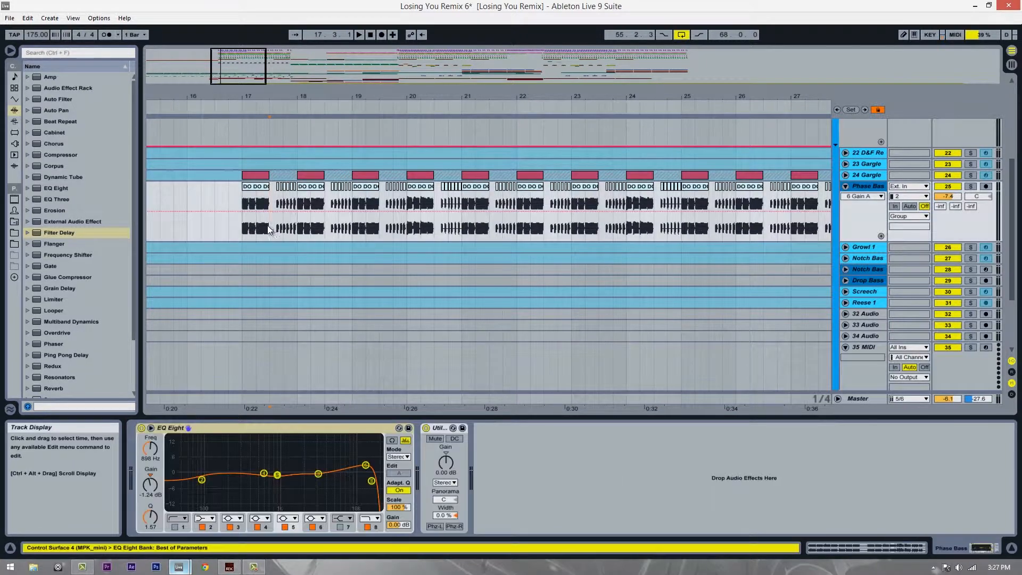
{"action": "left_click_drag", "start_coordinate": [270, 228], "coordinate": [351, 231]}
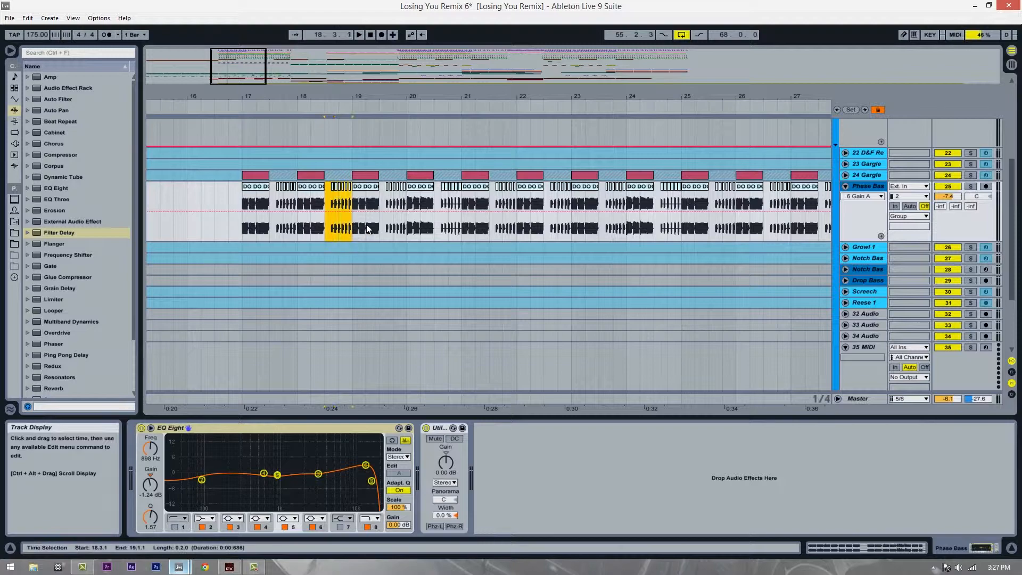
{"action": "left_click", "coordinate": [238, 228]}
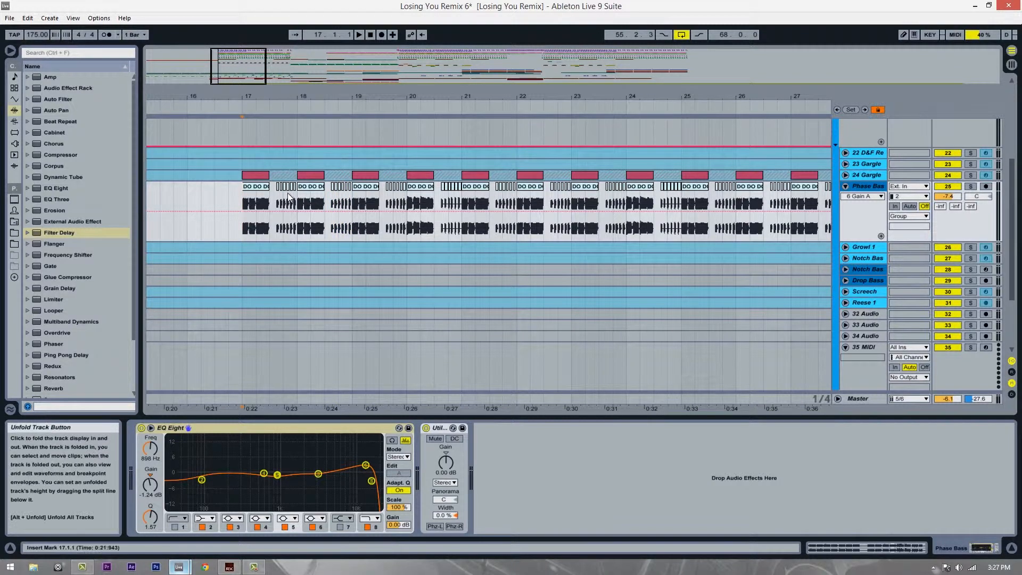
{"action": "key", "text": "space"}
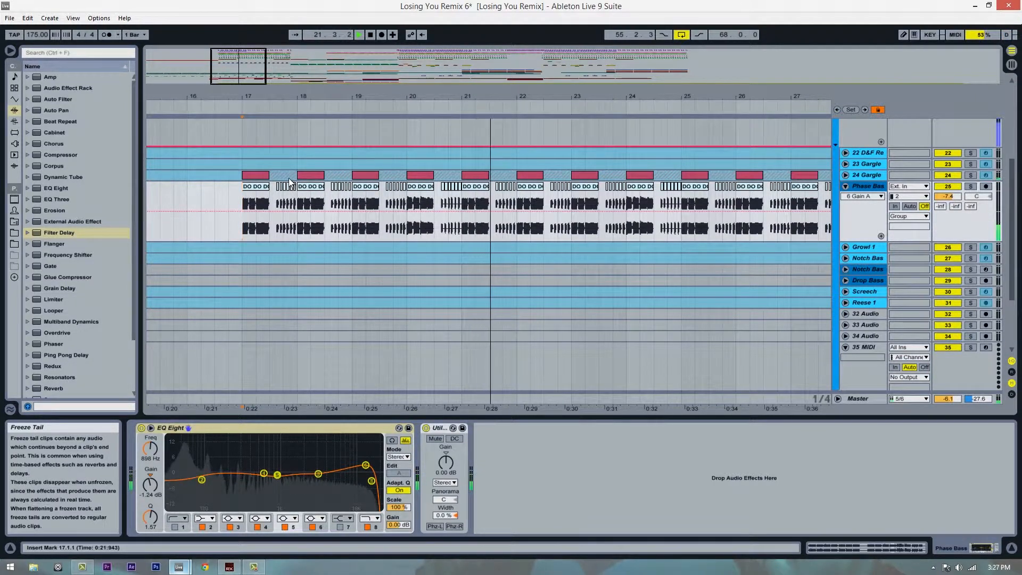
{"action": "key", "text": "space"}
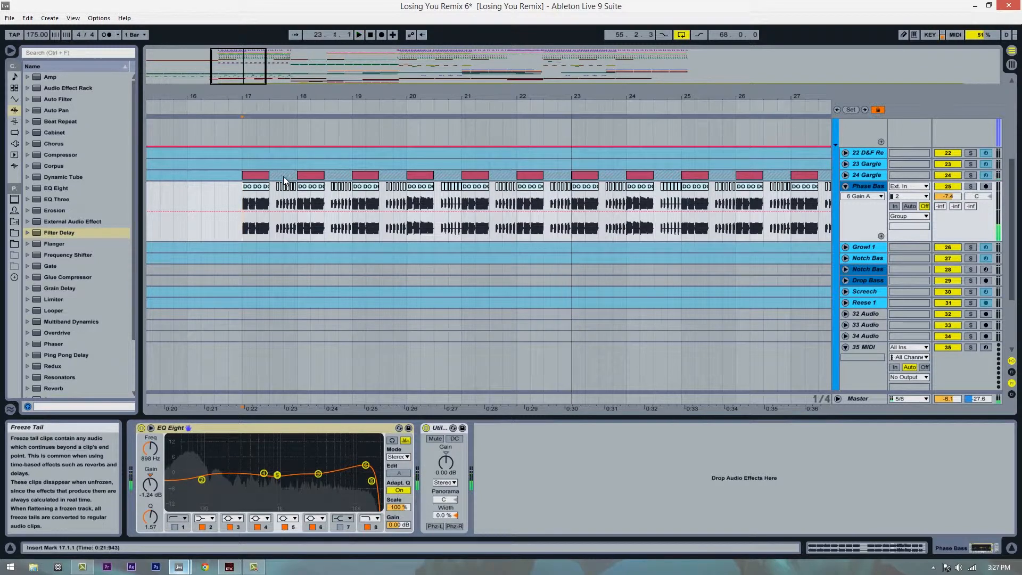
Step: Examine the chopped Phase Bass fill between 17.3.1 and 18.1.1 at closer zoom
{"action": "left_click_drag", "start_coordinate": [271, 231], "coordinate": [296, 228]}
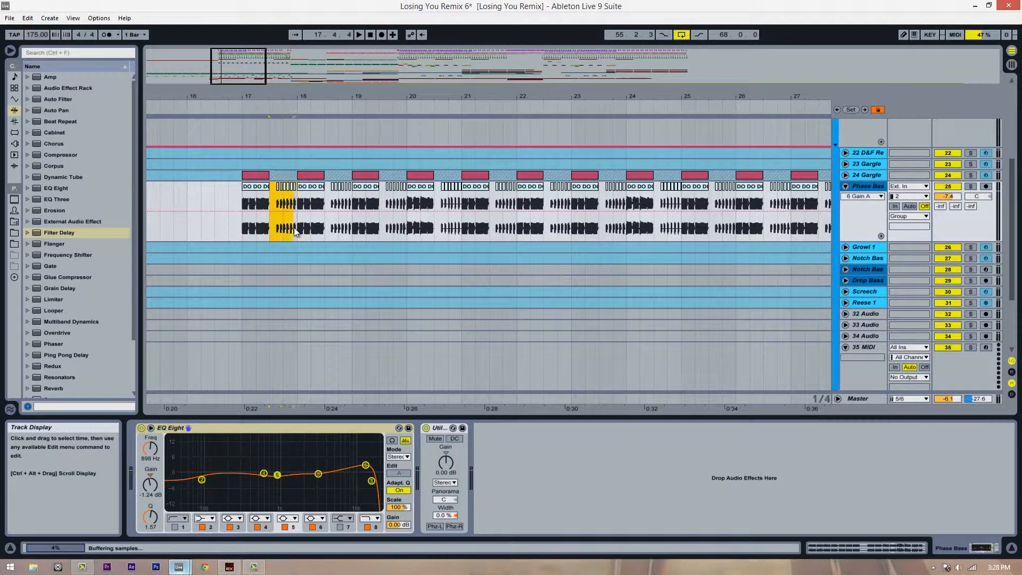
{"action": "scroll", "coordinate": [289, 202], "scroll_direction": "down", "scroll_amount": 2}
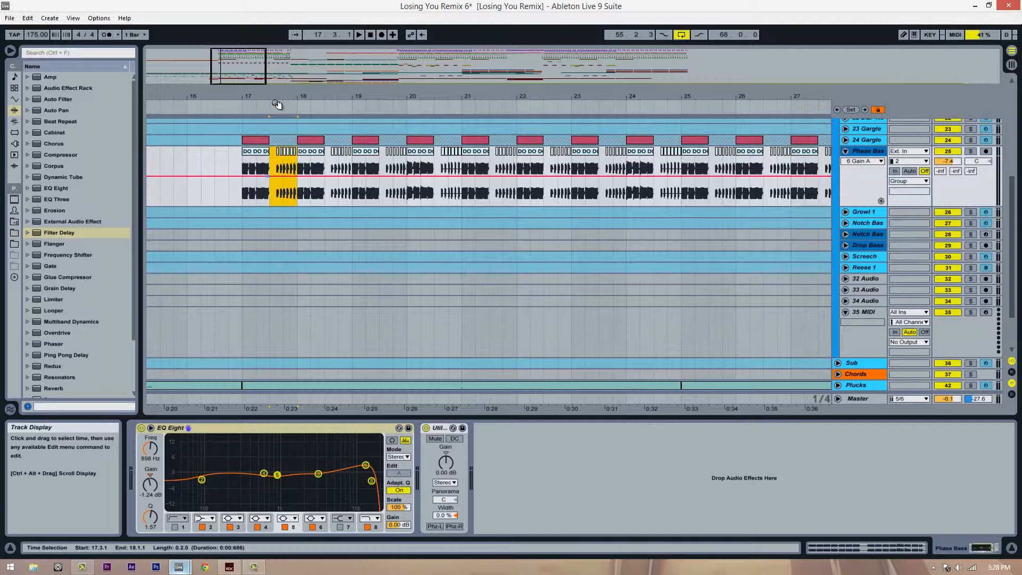
{"action": "left_click_drag", "start_coordinate": [291, 101], "coordinate": [291, 109]}
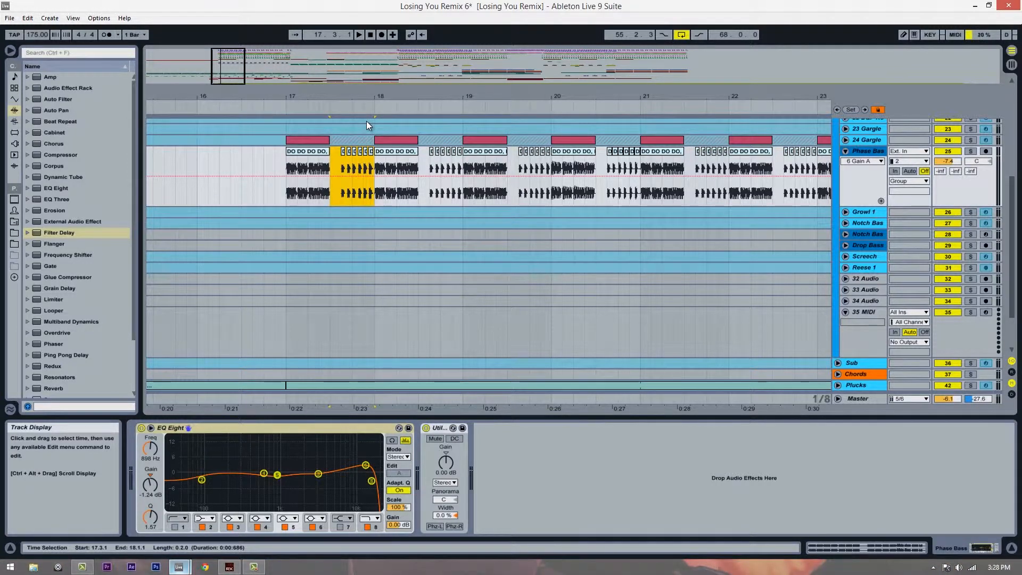
{"action": "left_click", "coordinate": [330, 196]}
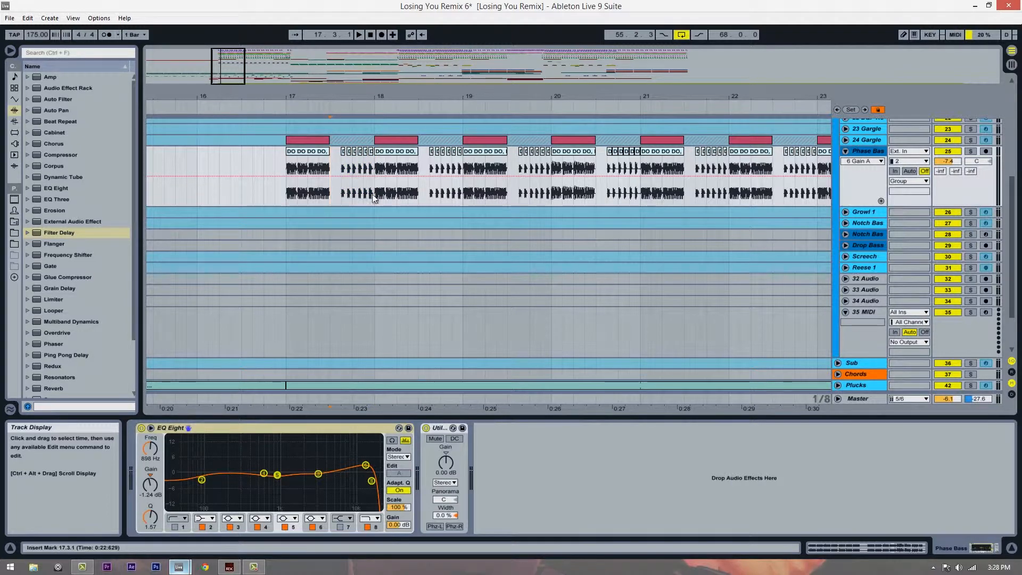
{"action": "scroll", "coordinate": [290, 204], "scroll_direction": "down", "scroll_amount": 1}
{"action": "scroll", "coordinate": [344, 228], "scroll_direction": "up", "scroll_amount": 1}
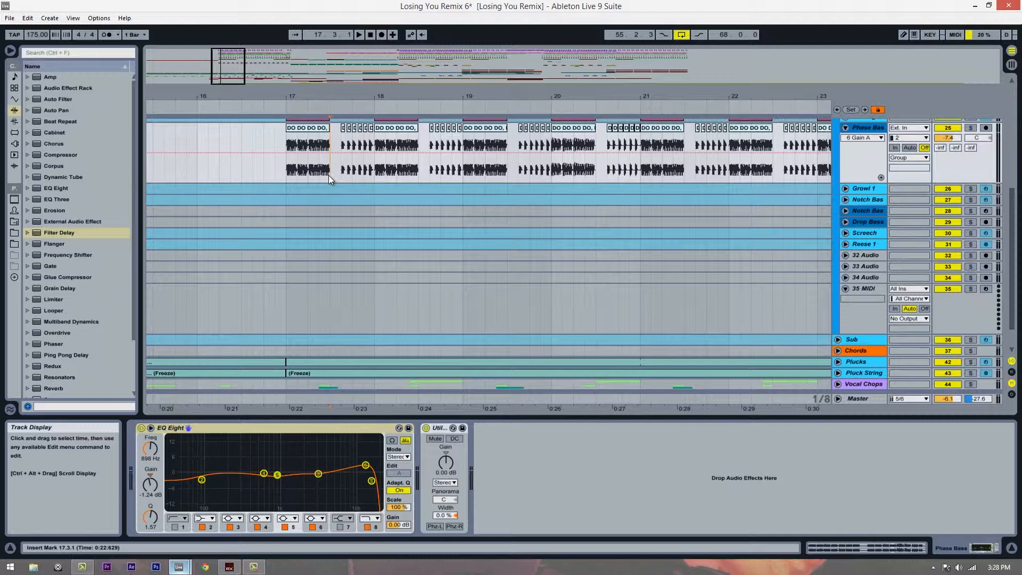
Step: Examine the opening Phase Bass phrase between 17.1.1 and 17.3.1 against the neighbouring bass tracks
{"action": "scroll", "coordinate": [340, 156], "scroll_direction": "up", "scroll_amount": 1}
{"action": "mouse_move", "coordinate": [300, 186]}
{"action": "left_mouse_down"}
{"action": "mouse_move", "coordinate": [330, 187]}
{"action": "mouse_move", "coordinate": [284, 184]}
{"action": "mouse_move", "coordinate": [328, 185]}
{"action": "left_mouse_up"}
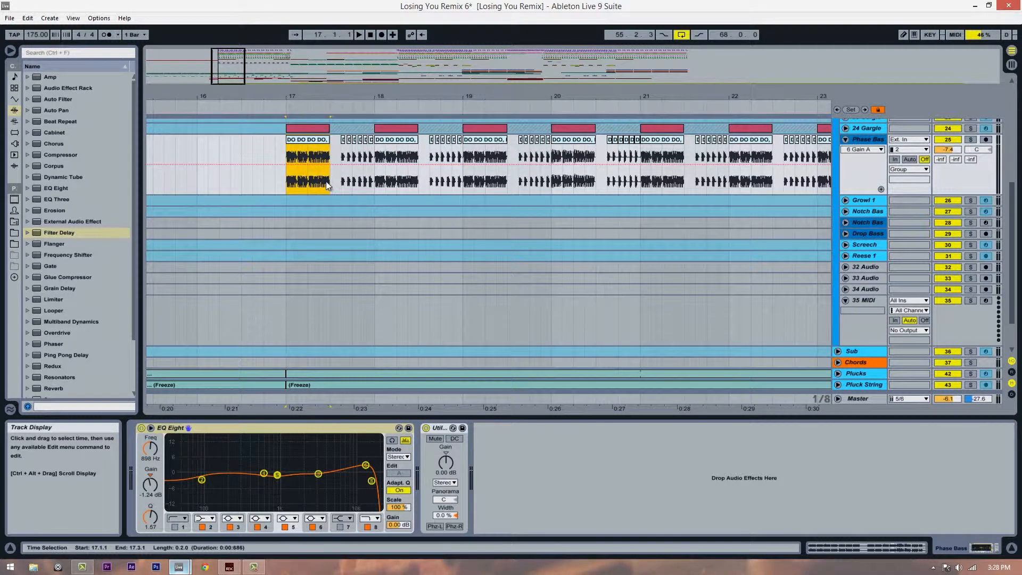
{"action": "scroll", "coordinate": [321, 173], "scroll_direction": "down", "scroll_amount": 4}
{"action": "scroll", "coordinate": [318, 165], "scroll_direction": "up", "scroll_amount": 4}
{"action": "scroll", "coordinate": [318, 165], "scroll_direction": "up", "scroll_amount": 2}
{"action": "scroll", "coordinate": [304, 213], "scroll_direction": "down", "scroll_amount": 3}
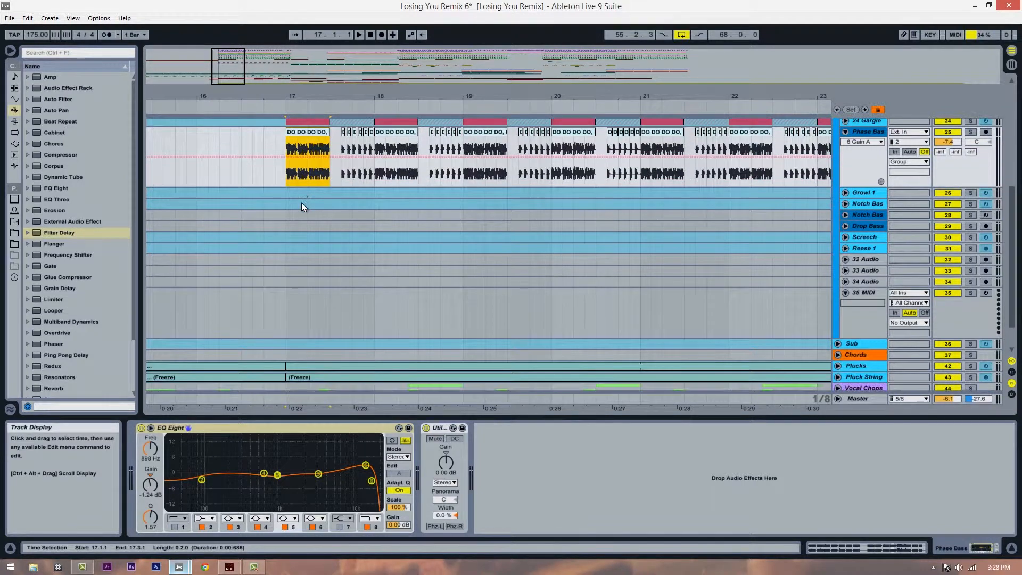
{"action": "scroll", "coordinate": [838, 135], "scroll_direction": "up", "scroll_amount": 4}
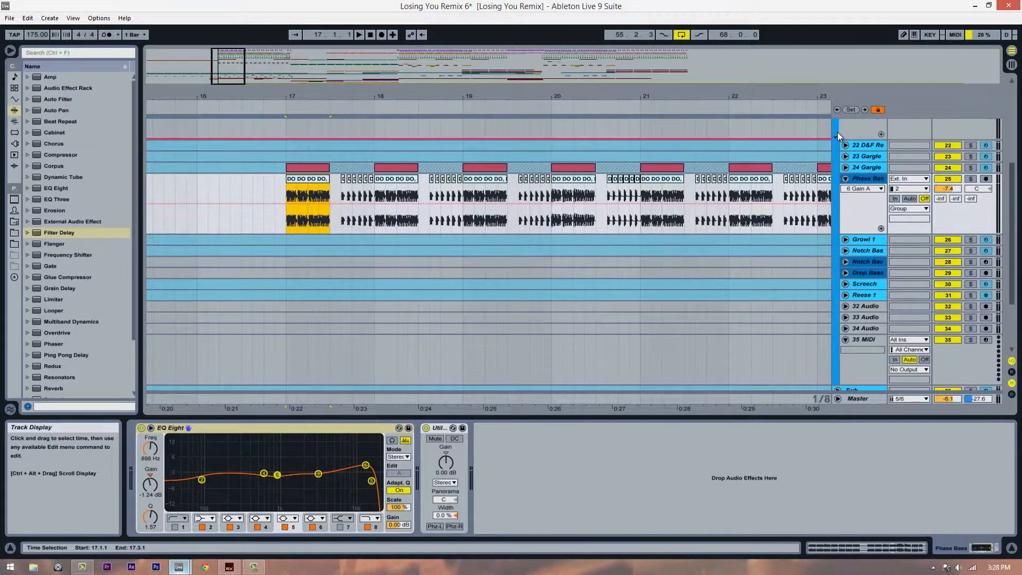
{"action": "scroll", "coordinate": [857, 298], "scroll_direction": "down", "scroll_amount": 4}
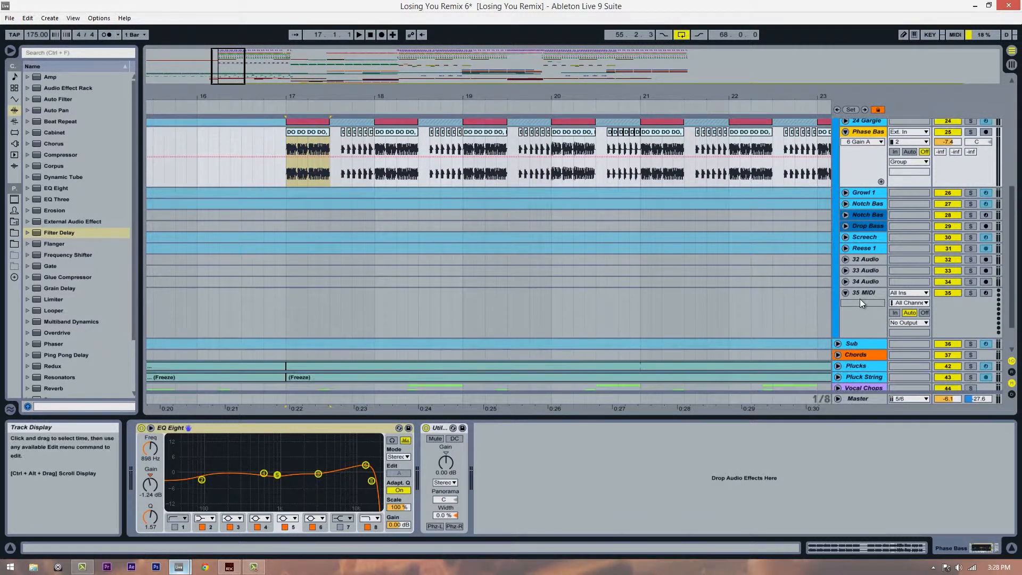
Step: Load the Massive plug-in onto the new 35 MIDI track
{"action": "left_click", "coordinate": [856, 292]}
{"action": "left_click", "coordinate": [83, 299]}
{"action": "scroll", "coordinate": [80, 299], "scroll_direction": "down", "scroll_amount": 3}
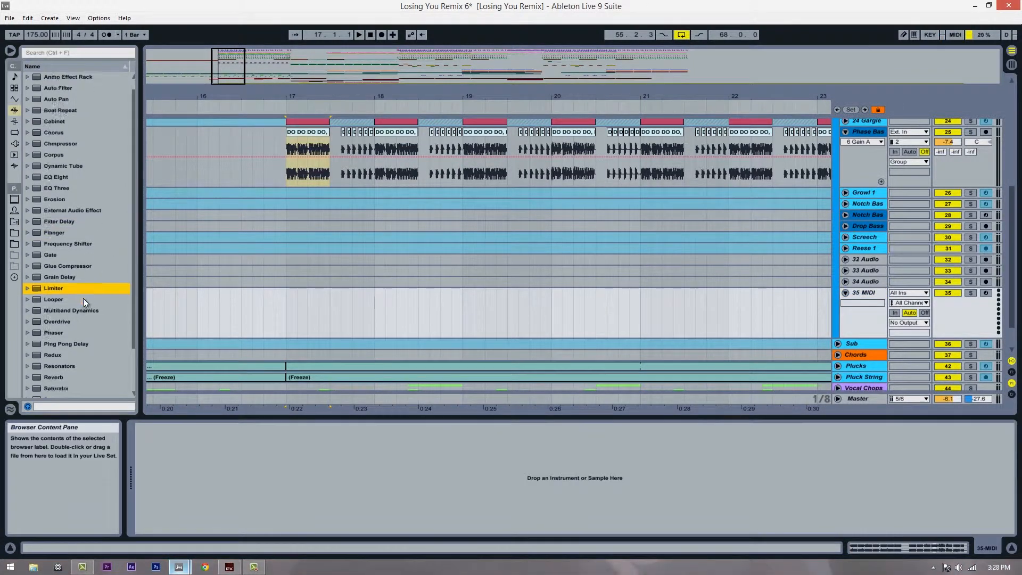
{"action": "left_click", "coordinate": [14, 143]}
{"action": "left_click_drag", "start_coordinate": [56, 226], "coordinate": [329, 472]}
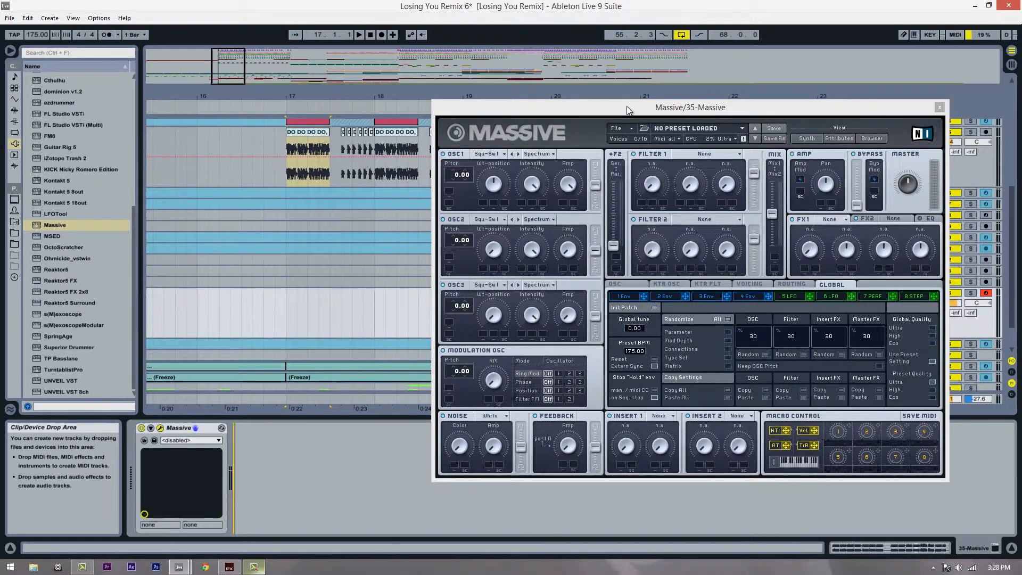
Step: Set Massive's OSC1 wavetable to Wicked and move the plug-in window clear of the arrangement
{"action": "left_click_drag", "start_coordinate": [625, 109], "coordinate": [601, 137]}
{"action": "left_click", "coordinate": [465, 183]}
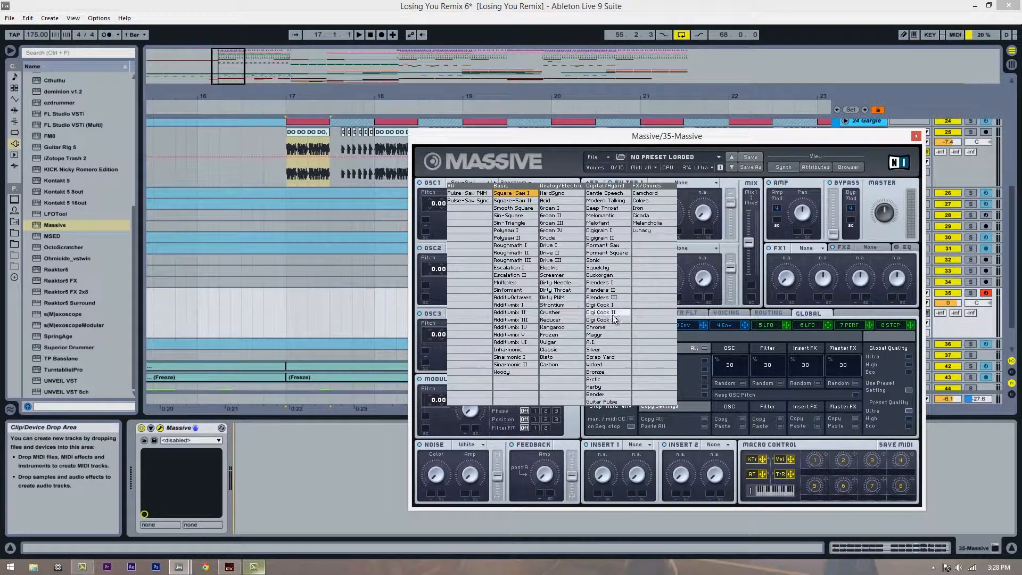
{"action": "left_click", "coordinate": [606, 365]}
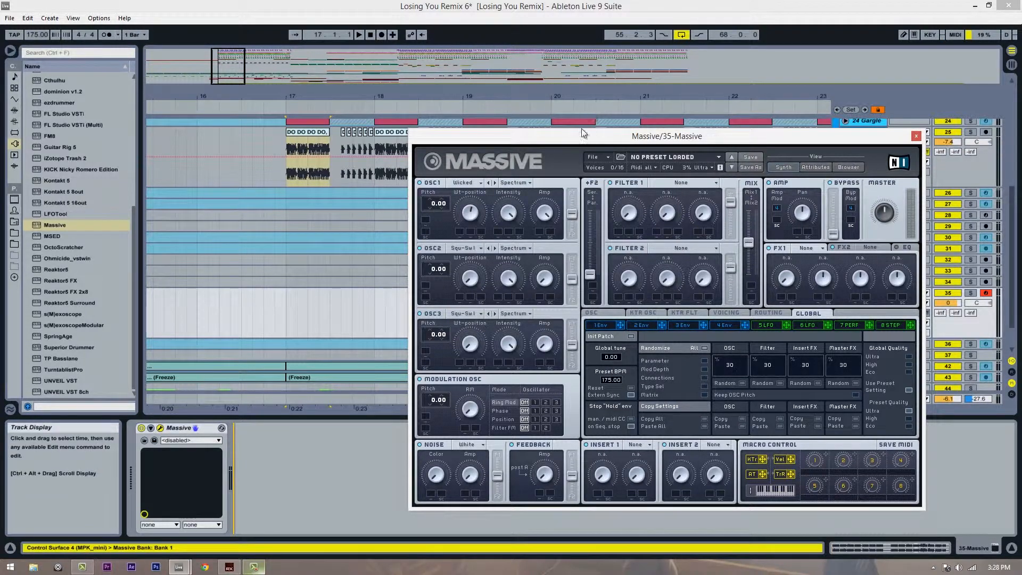
{"action": "mouse_move", "coordinate": [549, 137]}
{"action": "left_mouse_down"}
{"action": "mouse_move", "coordinate": [672, 359]}
{"action": "mouse_move", "coordinate": [622, 383]}
{"action": "left_mouse_up"}
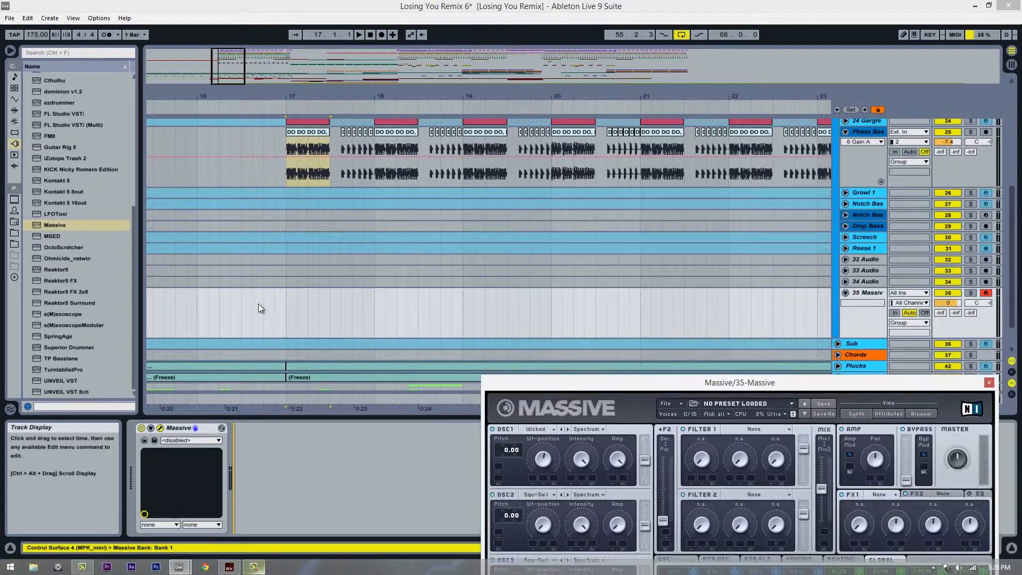
Step: Create an empty four-bar MIDI clip on the Massive track from bar 17 to bar 21 and open it for editing
{"action": "left_click", "coordinate": [297, 313]}
{"action": "left_click_drag", "start_coordinate": [297, 320], "coordinate": [464, 323]}
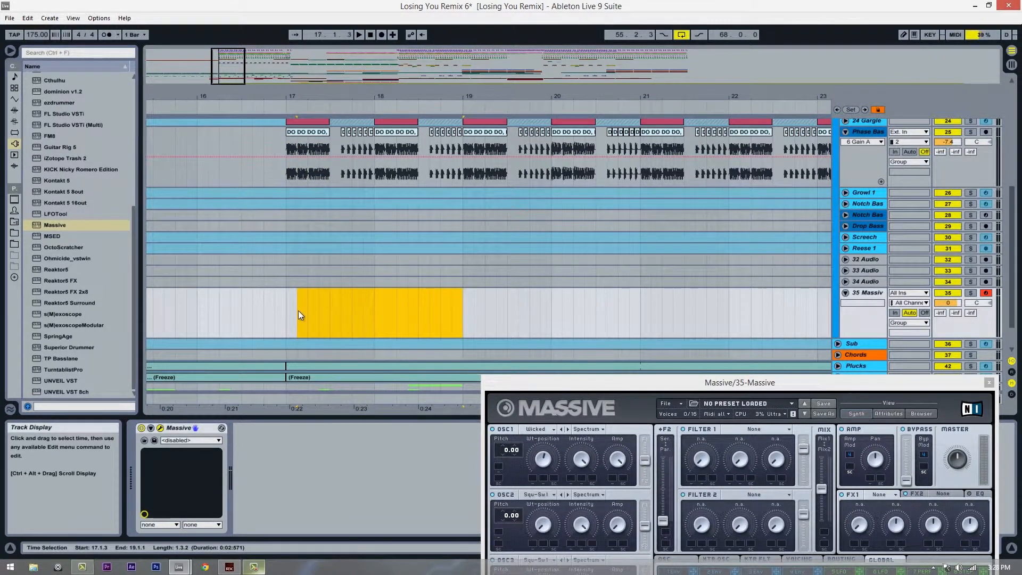
{"action": "left_click_drag", "start_coordinate": [289, 312], "coordinate": [623, 311]}
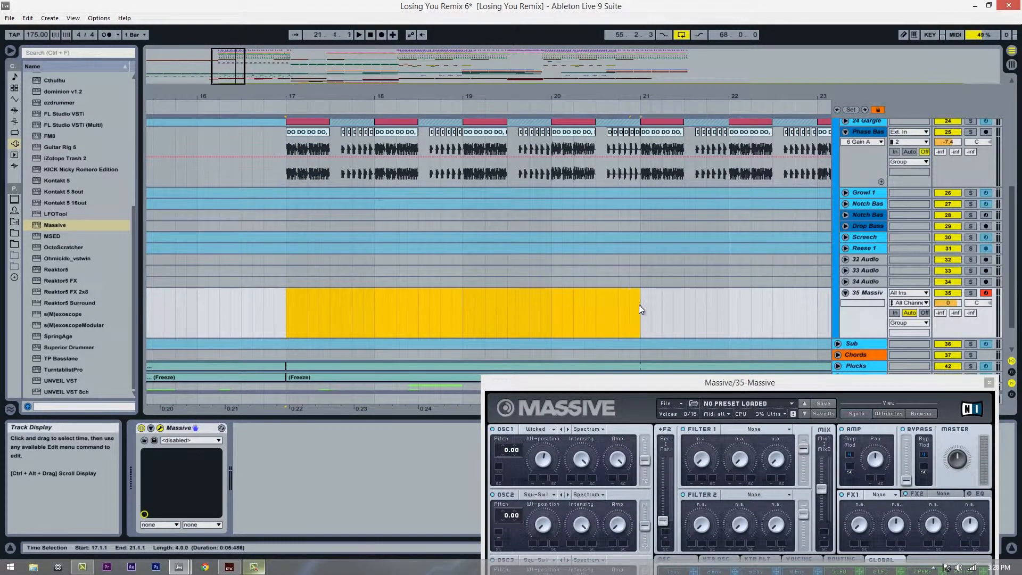
{"action": "key", "text": "ctrl+shift+m"}
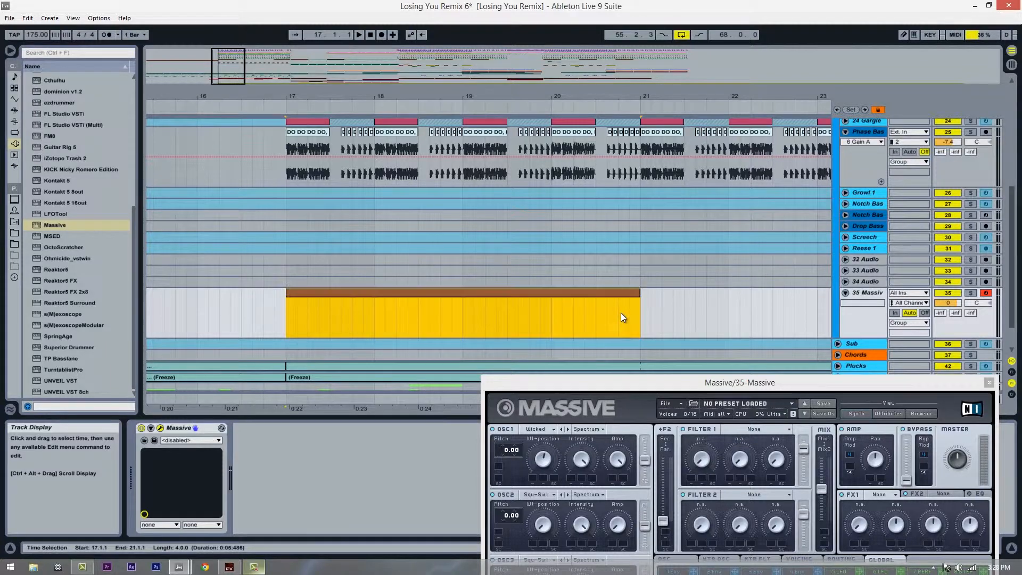
{"action": "left_click", "coordinate": [595, 288]}
{"action": "double_click", "coordinate": [596, 292]}
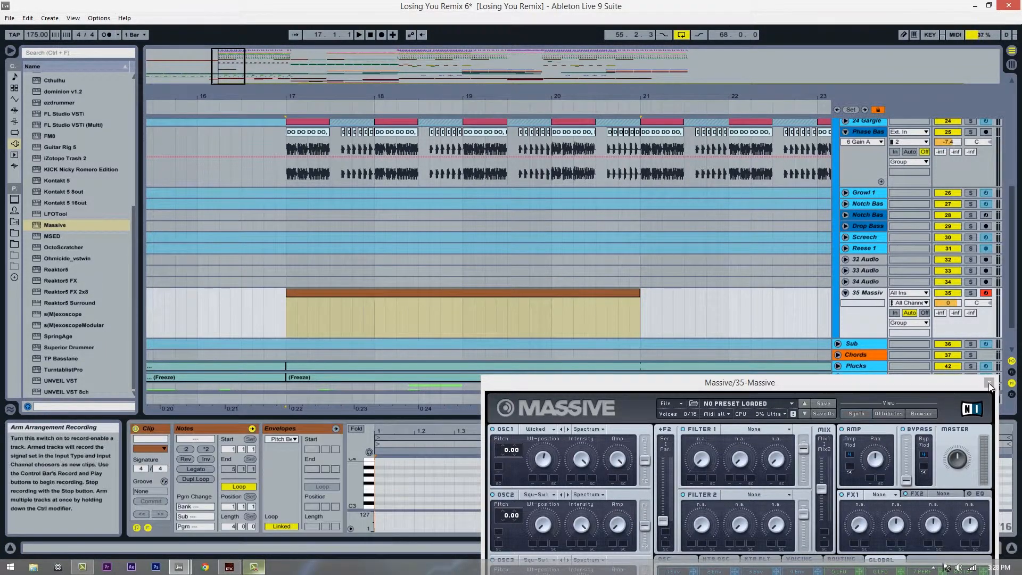
Step: Enlarge the note editor and draw a sustained A2 note across the full four bars of the Massive clip
{"action": "left_click", "coordinate": [989, 385]}
{"action": "left_click_drag", "start_coordinate": [639, 416], "coordinate": [639, 259]}
{"action": "left_click_drag", "start_coordinate": [369, 394], "coordinate": [388, 382]}
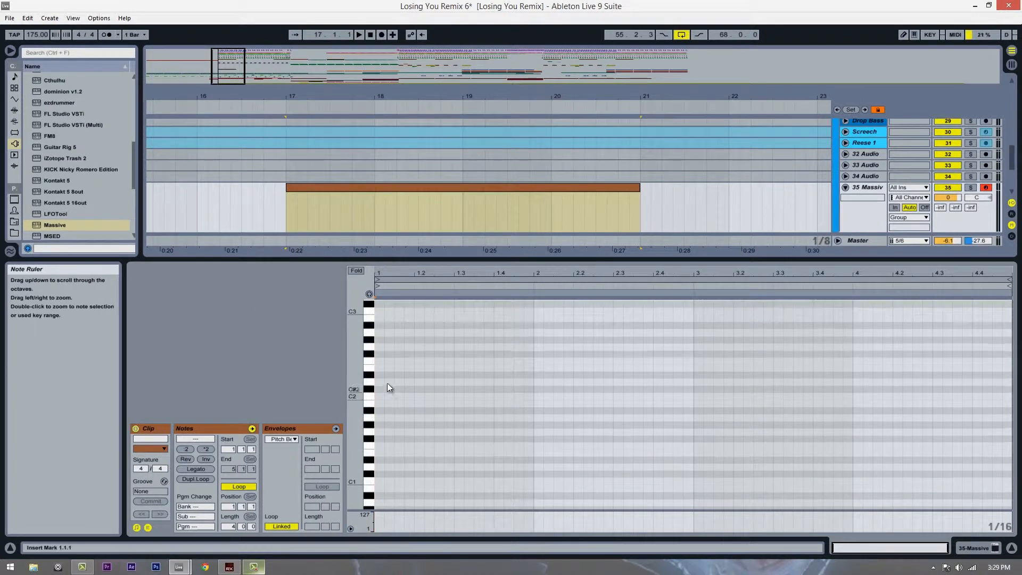
{"action": "double_click", "coordinate": [376, 332]}
{"action": "left_click_drag", "start_coordinate": [384, 334], "coordinate": [1001, 324]}
{"action": "scroll", "coordinate": [539, 426], "scroll_direction": "up", "scroll_amount": 3}
{"action": "scroll", "coordinate": [734, 332], "scroll_direction": "down", "scroll_amount": 1}
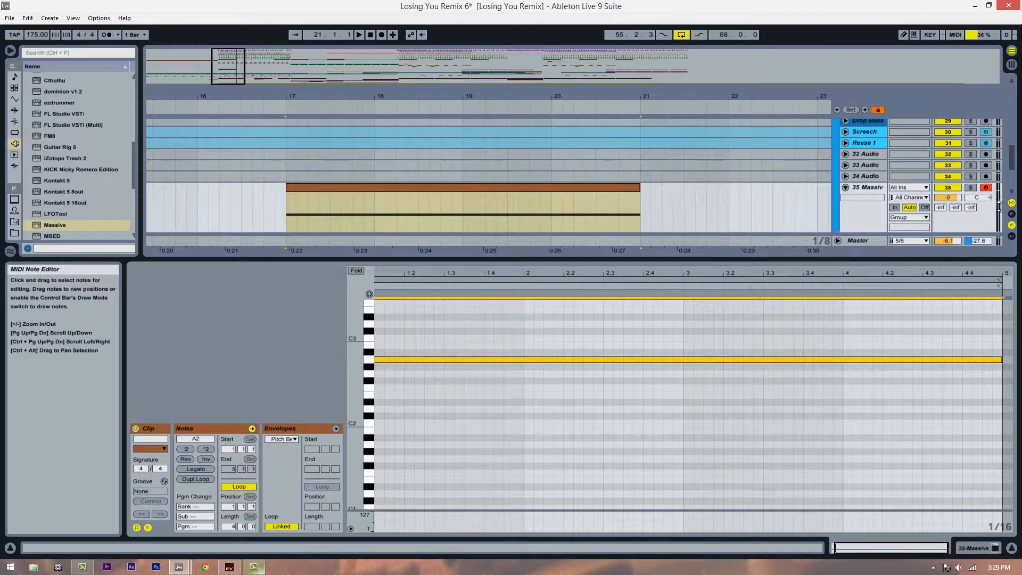
Step: Solo the 35 Massive track and play its clip from bar 17
{"action": "left_click", "coordinate": [304, 215]}
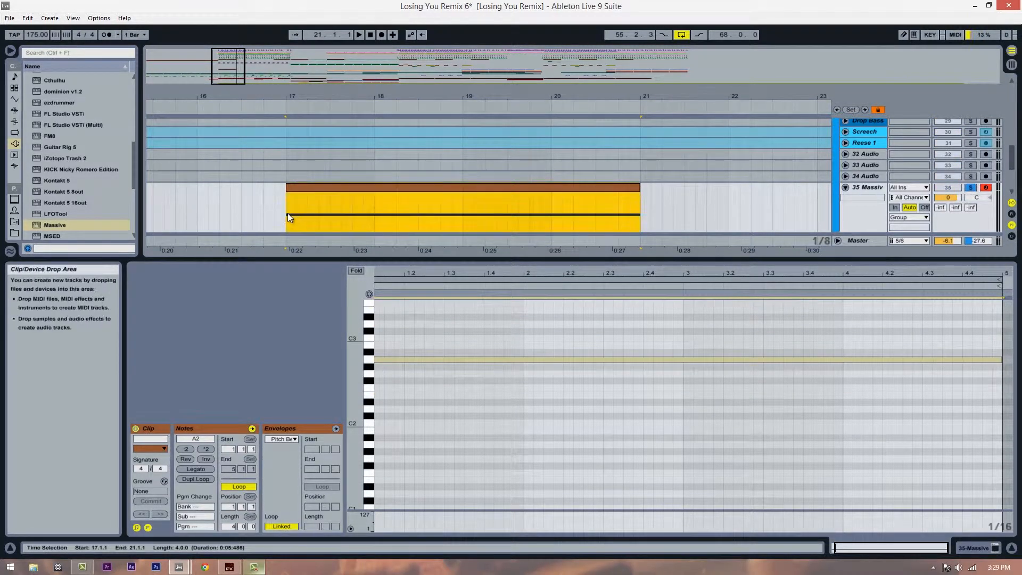
{"action": "left_click", "coordinate": [287, 213]}
{"action": "left_click", "coordinate": [973, 188]}
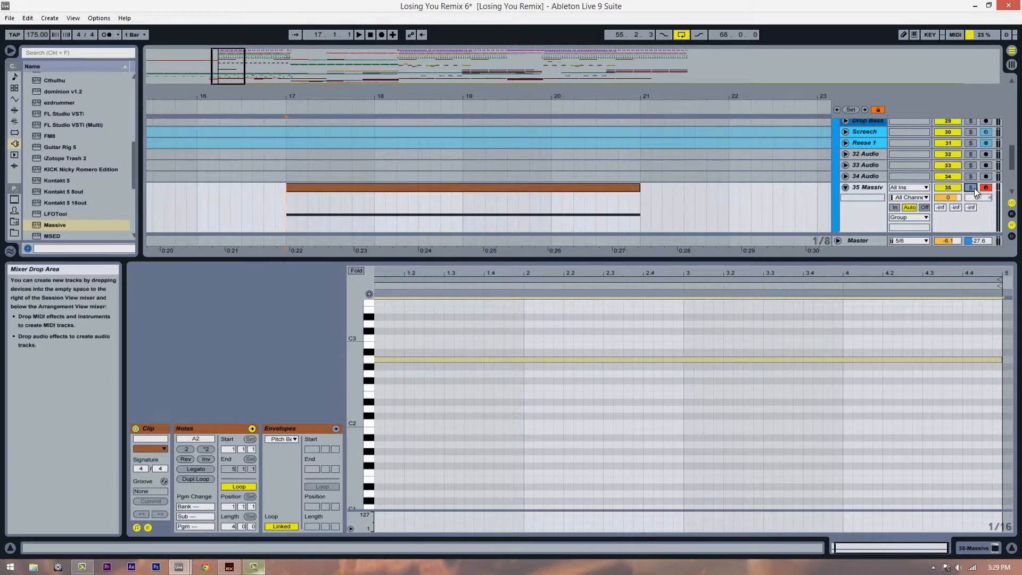
{"action": "key", "text": "space"}
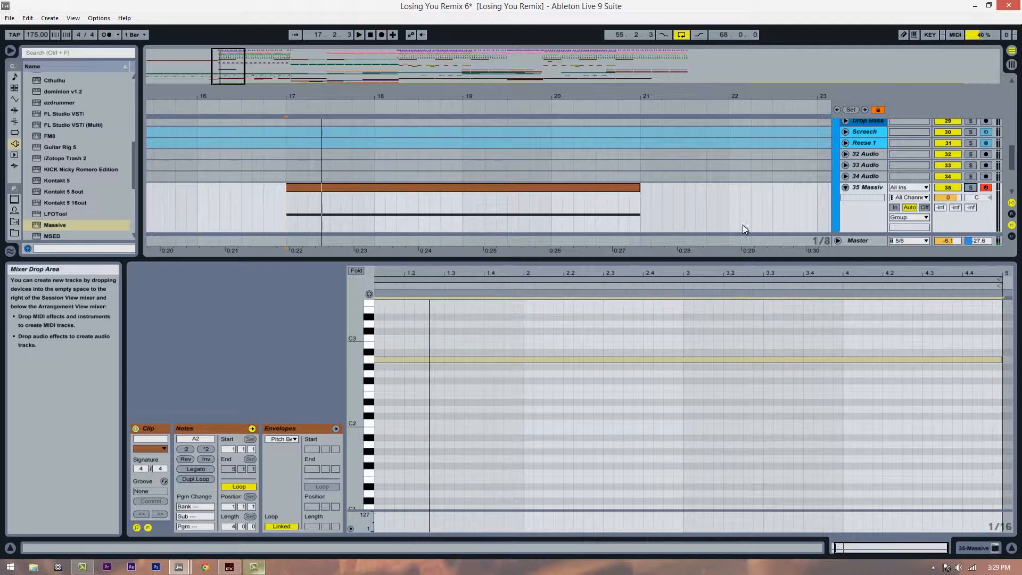
{"action": "left_click", "coordinate": [972, 189]}
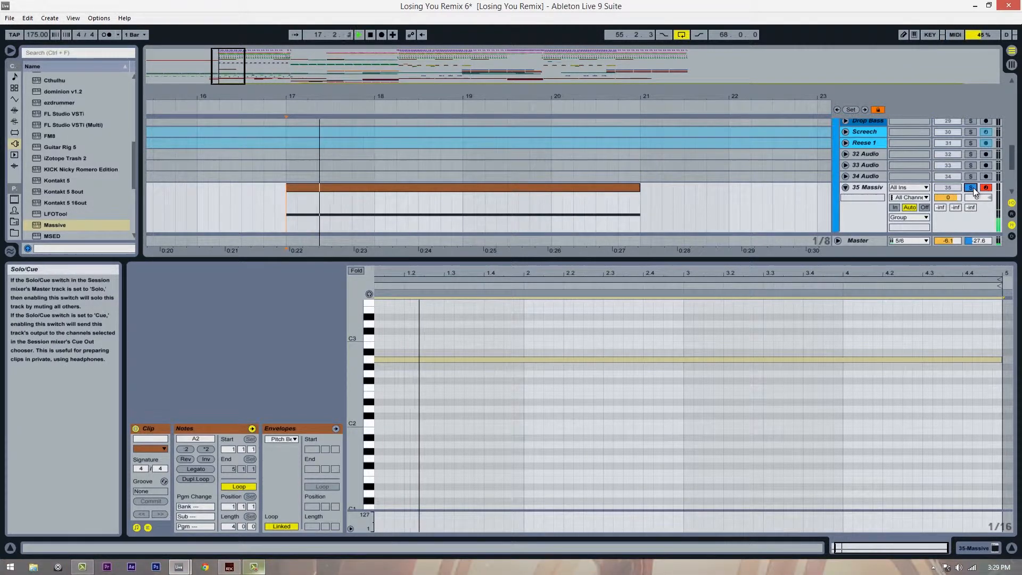
Step: Transpose the sustained note down one octave to A1 and play it back
{"action": "left_click", "coordinate": [677, 347]}
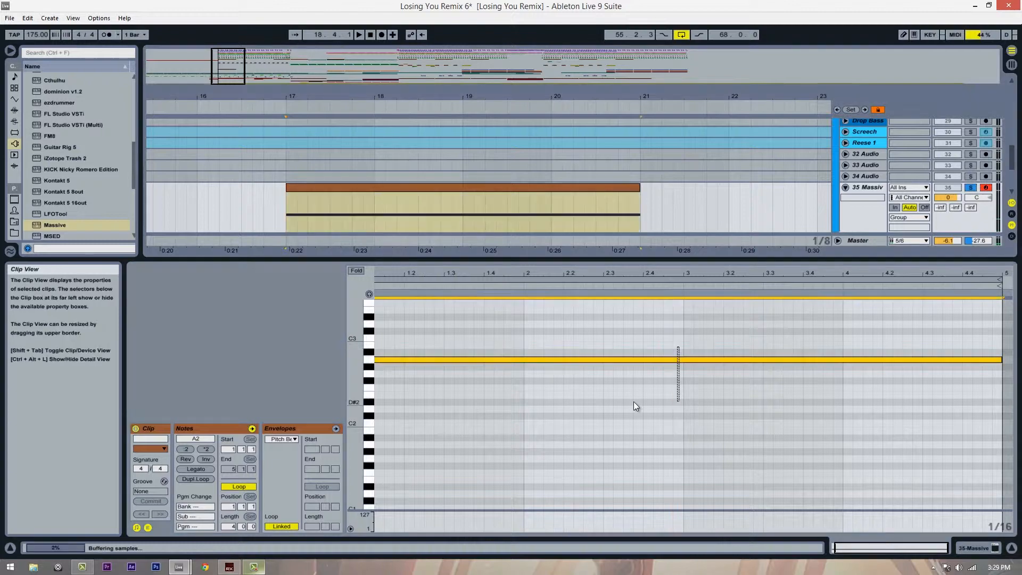
{"action": "key", "text": "shift+Down"}
{"action": "key", "text": "space"}
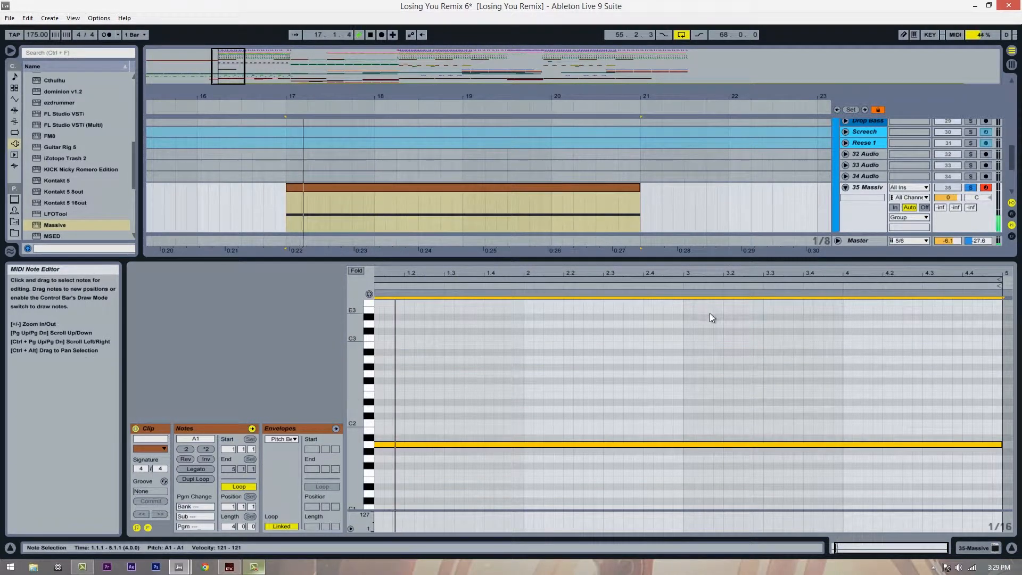
Step: Set Massive's Modulation OSC to phase-modulate OSC1, assign Macro 1 to its Phase amount, and audition the sound
{"action": "left_click", "coordinate": [871, 187]}
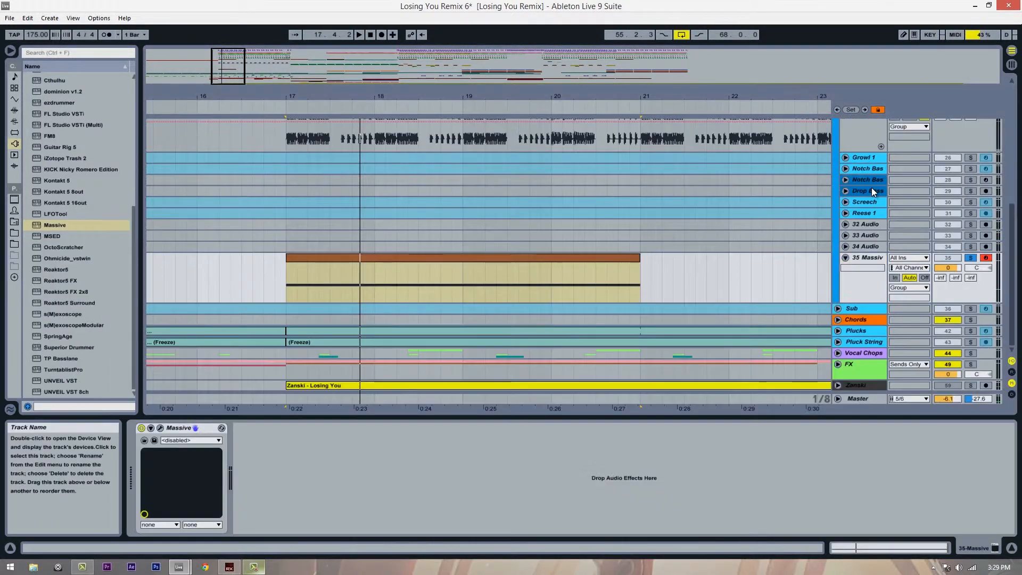
{"action": "left_click", "coordinate": [160, 429]}
{"action": "left_click_drag", "start_coordinate": [858, 185], "coordinate": [593, 101]}
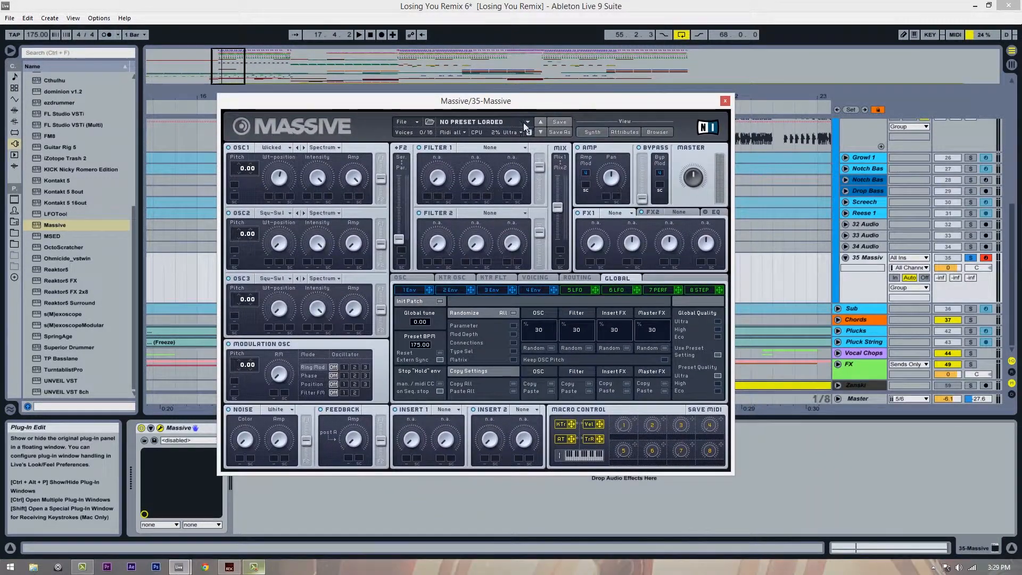
{"action": "left_click", "coordinate": [345, 375]}
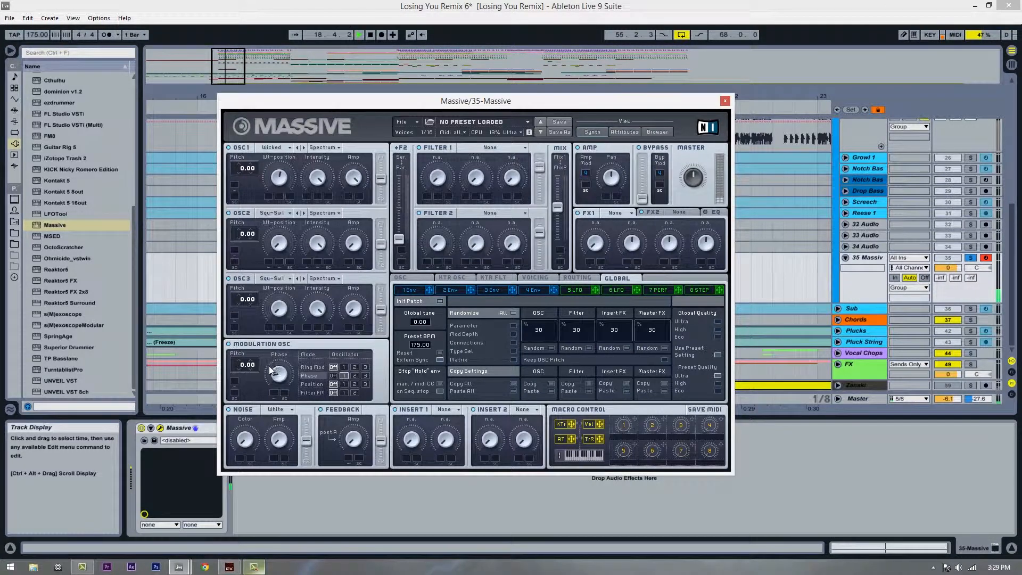
{"action": "left_click_drag", "start_coordinate": [434, 100], "coordinate": [571, 126]}
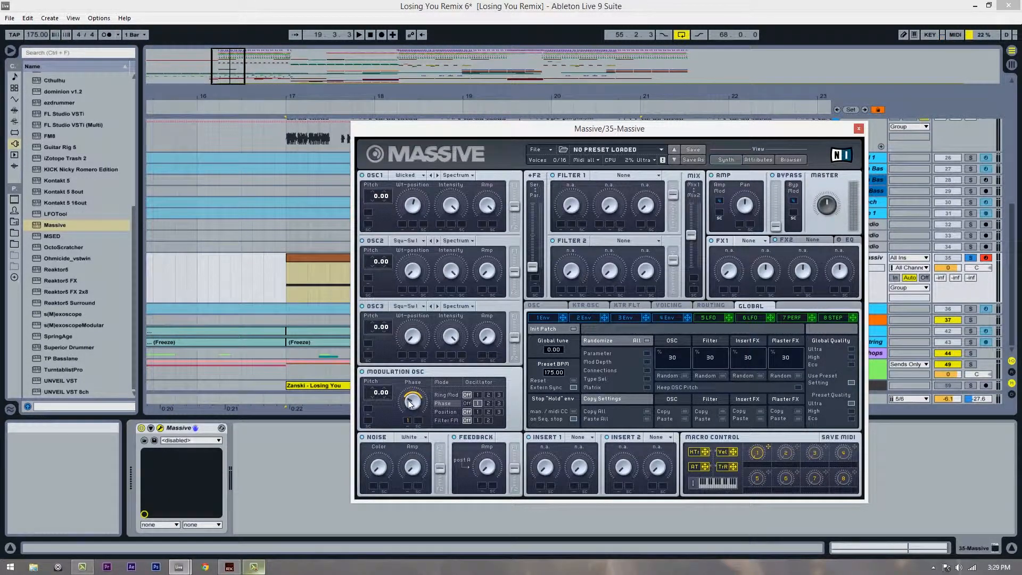
{"action": "key", "text": "space"}
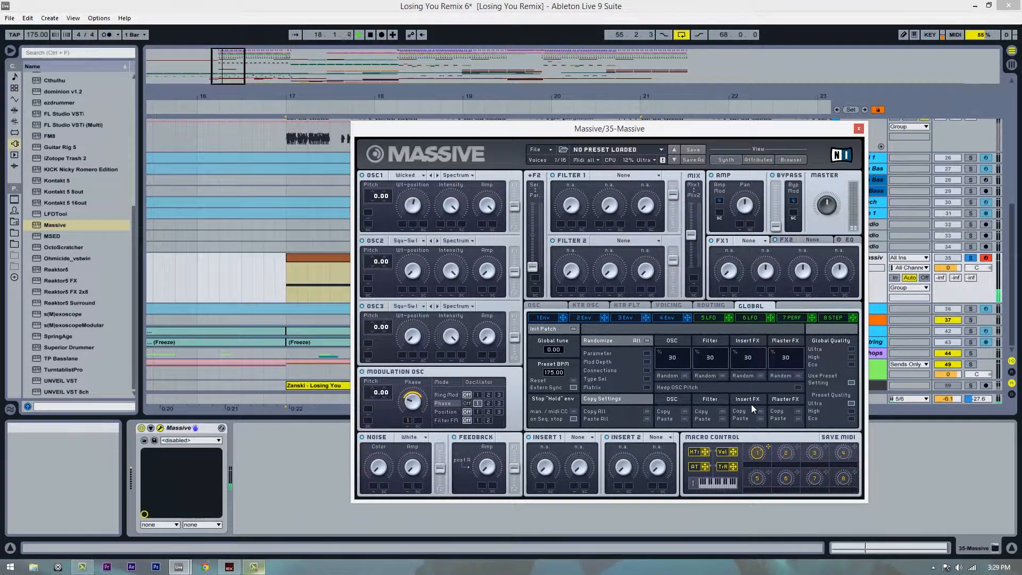
{"action": "left_click", "coordinate": [858, 130]}
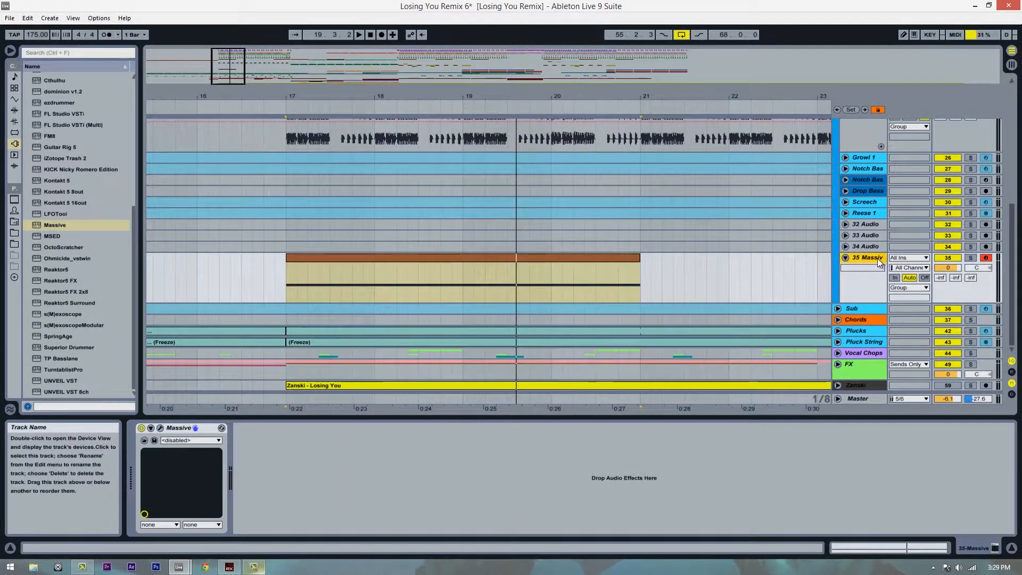
Step: Add Ableton's Reverb audio effect after Massive on the 35 Massive track
{"action": "left_click", "coordinate": [364, 265]}
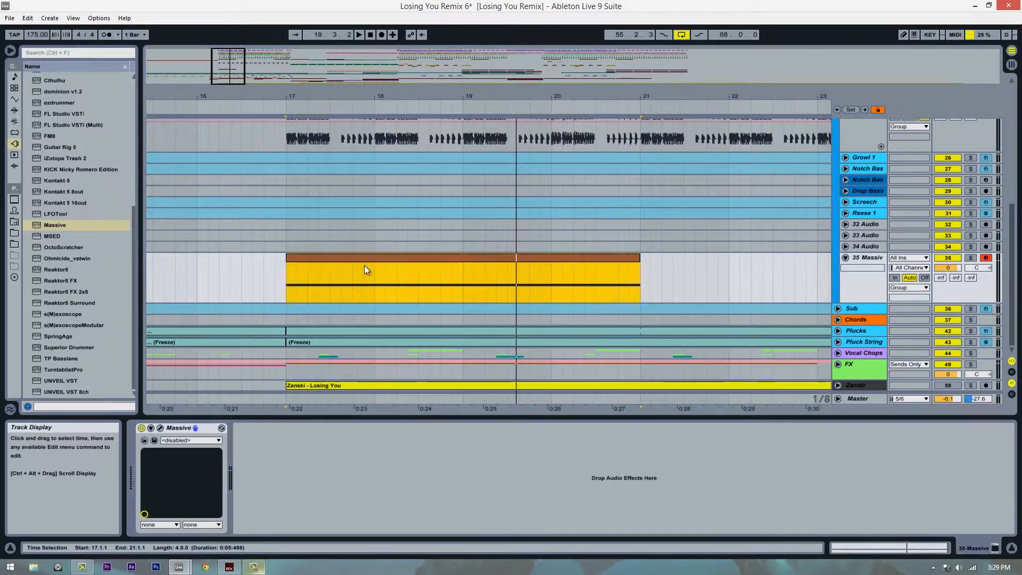
{"action": "left_click", "coordinate": [81, 293]}
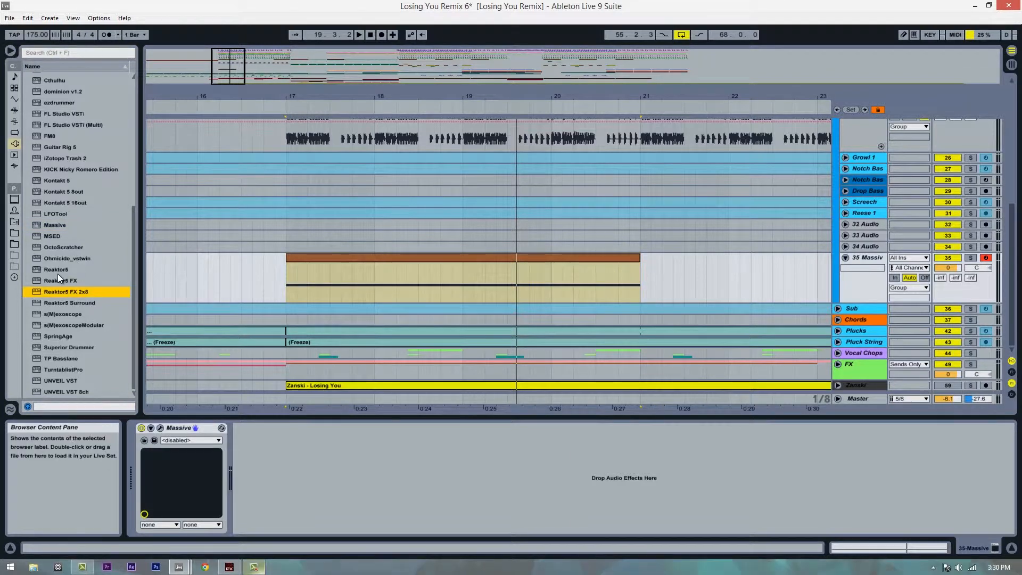
{"action": "key", "text": "Up"}
{"action": "key", "text": "Up"}
{"action": "scroll", "coordinate": [59, 273], "scroll_direction": "up", "scroll_amount": 3}
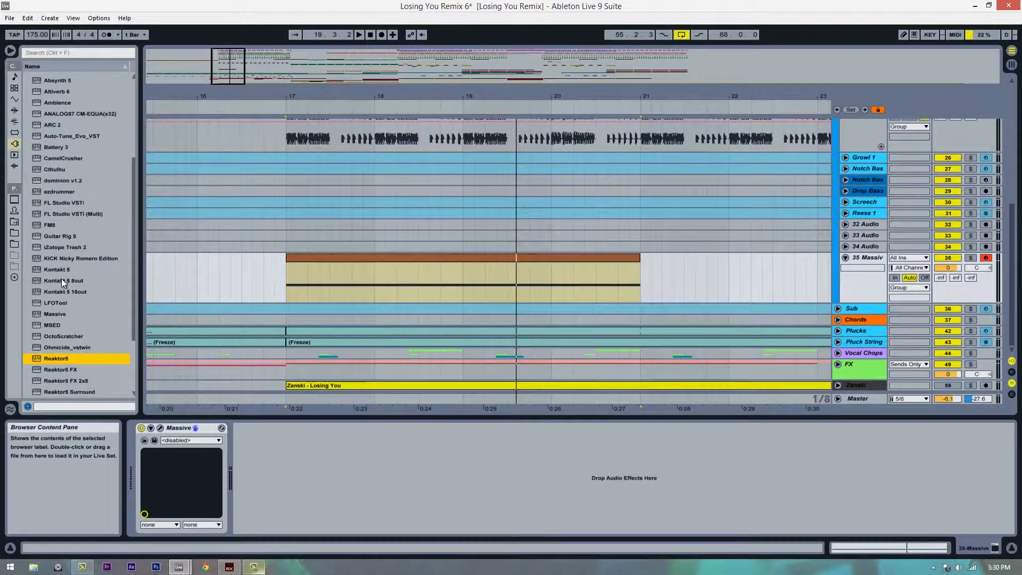
{"action": "scroll", "coordinate": [61, 279], "scroll_direction": "down", "scroll_amount": 3}
{"action": "left_click", "coordinate": [51, 337]}
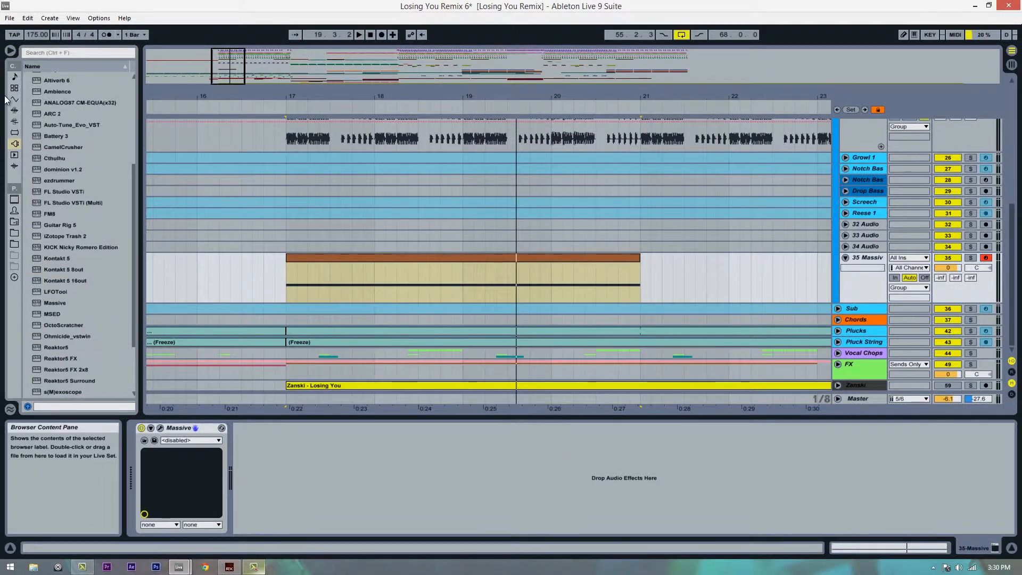
{"action": "left_click", "coordinate": [14, 110]}
{"action": "left_click", "coordinate": [65, 332]}
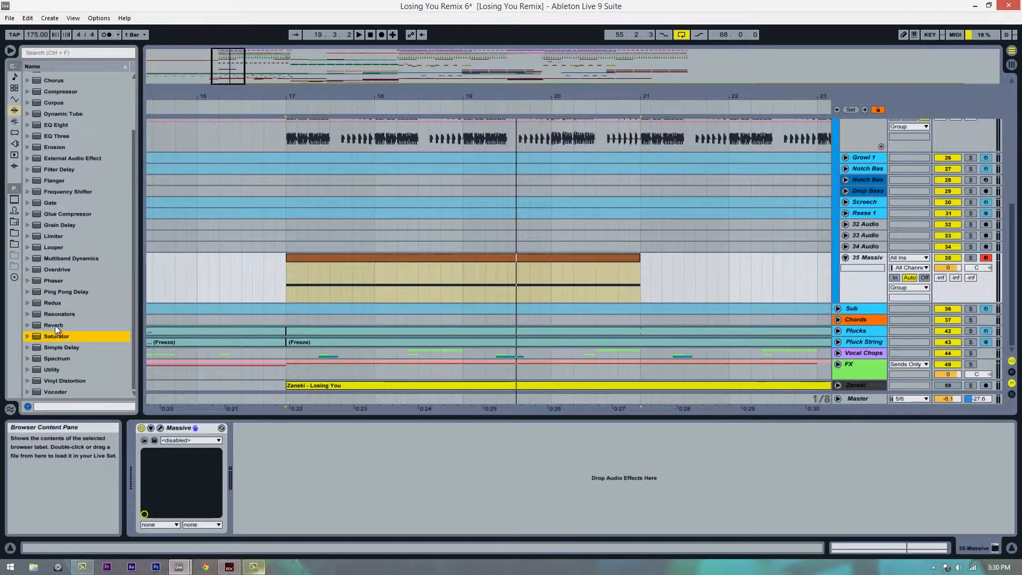
{"action": "mouse_move", "coordinate": [56, 325]}
{"action": "left_mouse_down"}
{"action": "mouse_move", "coordinate": [239, 443]}
{"action": "mouse_move", "coordinate": [263, 445]}
{"action": "mouse_move", "coordinate": [300, 338]}
{"action": "left_mouse_up"}
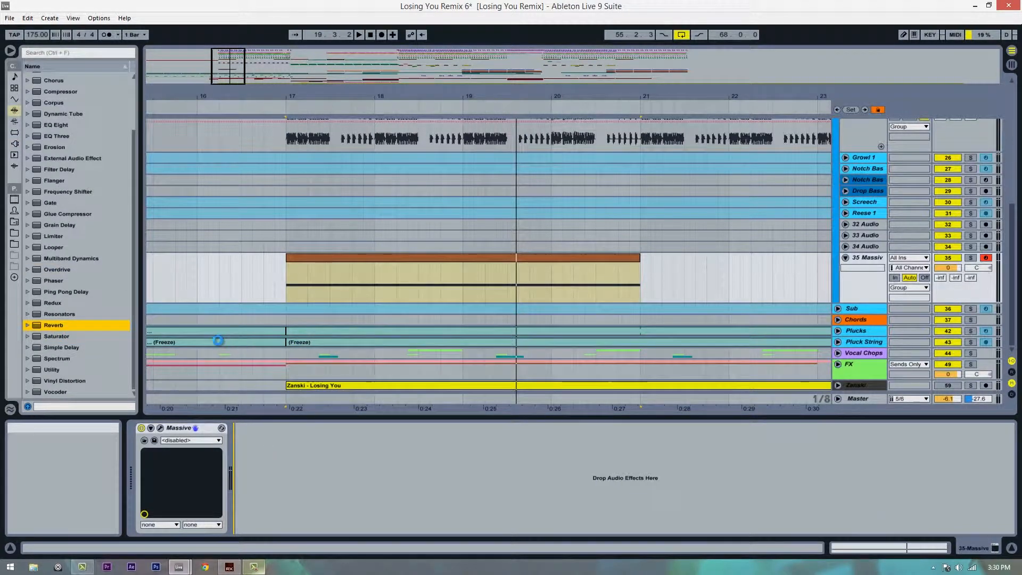
{"action": "left_click_drag", "start_coordinate": [237, 341], "coordinate": [237, 340]}
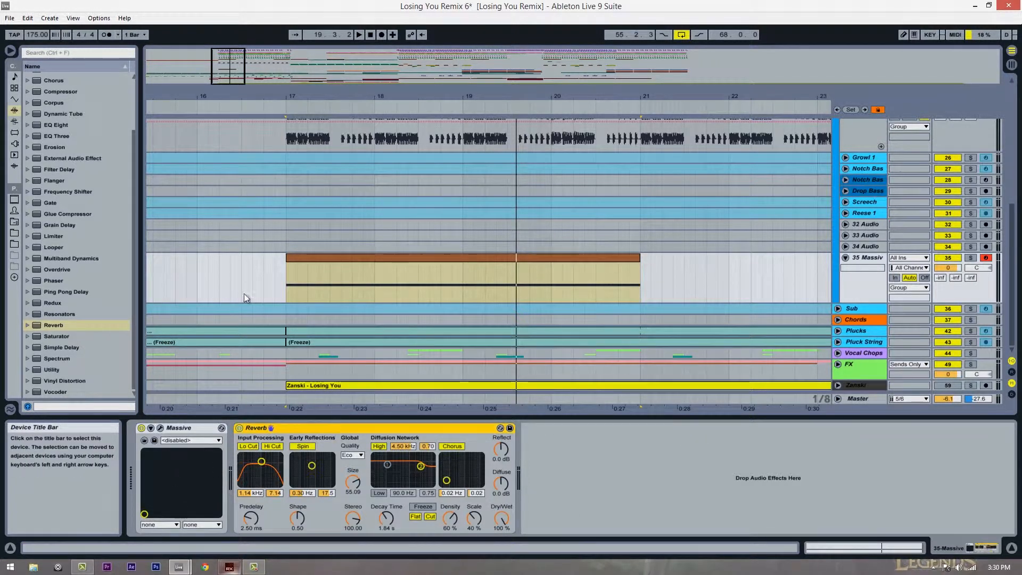
Step: Solo the Massive track and set the Reverb's Decay Time to 2.11 s while the clip plays
{"action": "left_click", "coordinate": [286, 296]}
{"action": "left_click", "coordinate": [971, 258]}
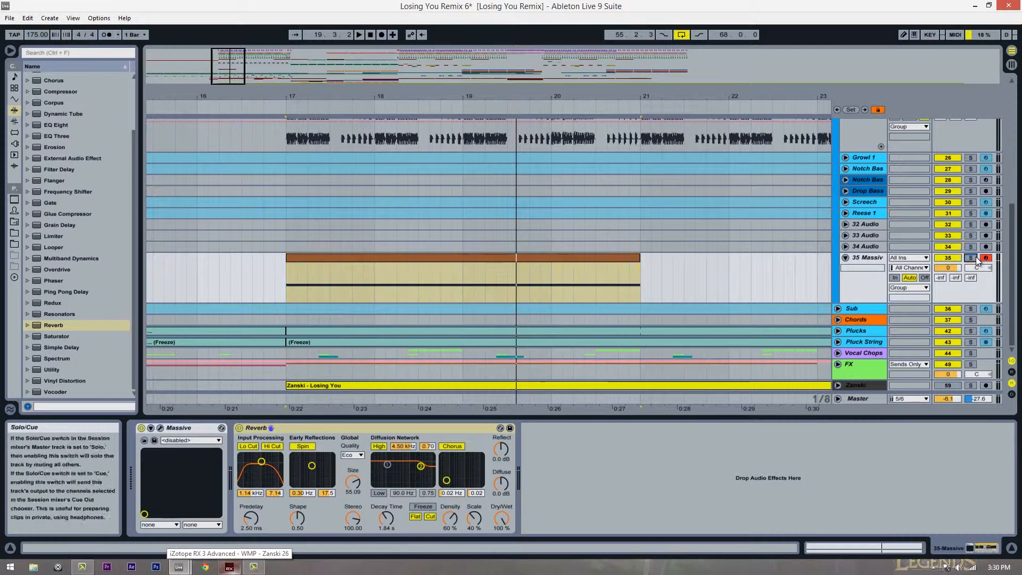
{"action": "key", "text": "space"}
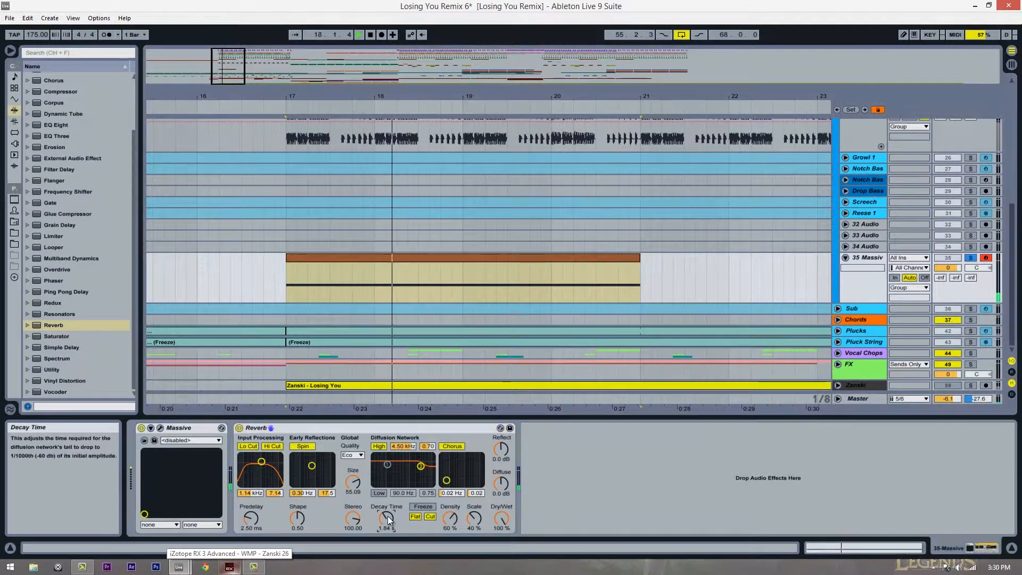
{"action": "left_click_drag", "start_coordinate": [387, 517], "coordinate": [387, 519]}
{"action": "key", "text": "space"}
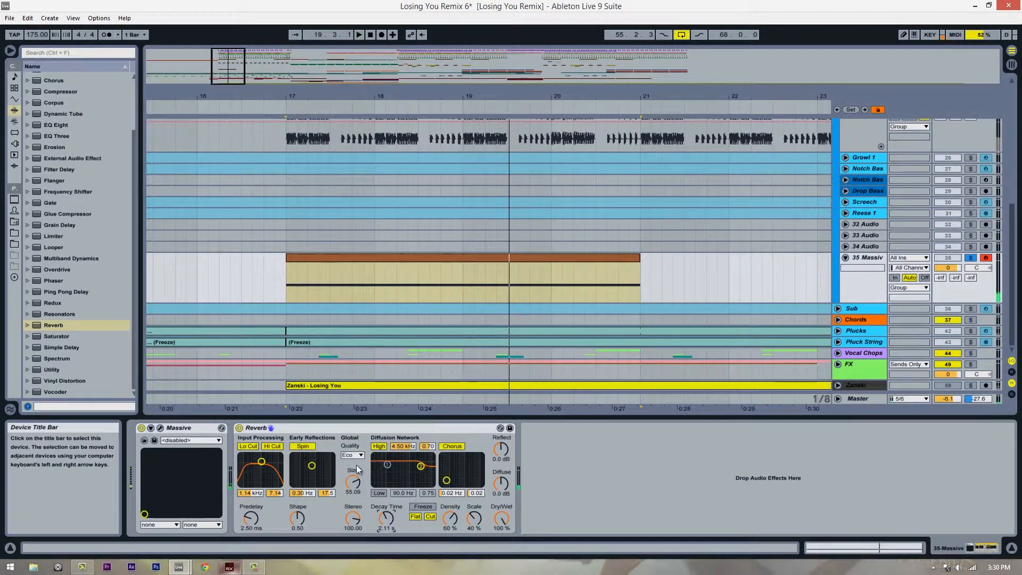
Step: Audition the bass through the reverb with Massive's Macro 1 control in view
{"action": "left_click", "coordinate": [161, 429]}
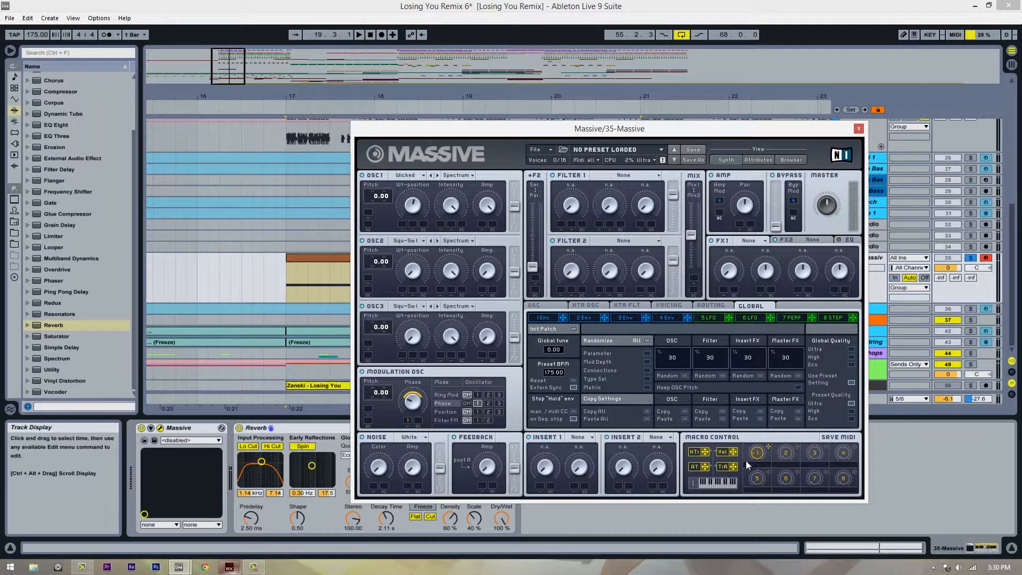
{"action": "key", "text": "space"}
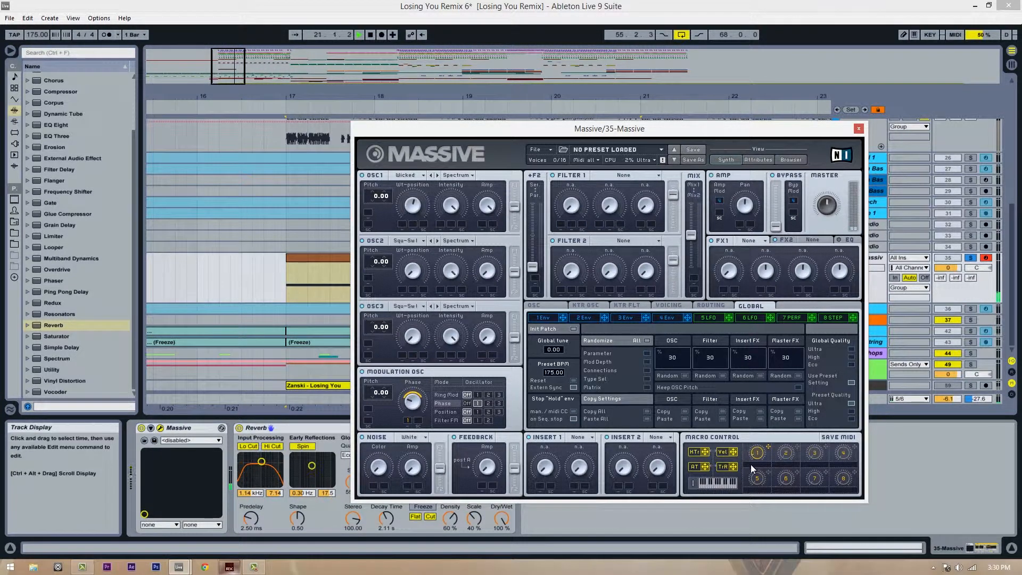
{"action": "left_click", "coordinate": [859, 130]}
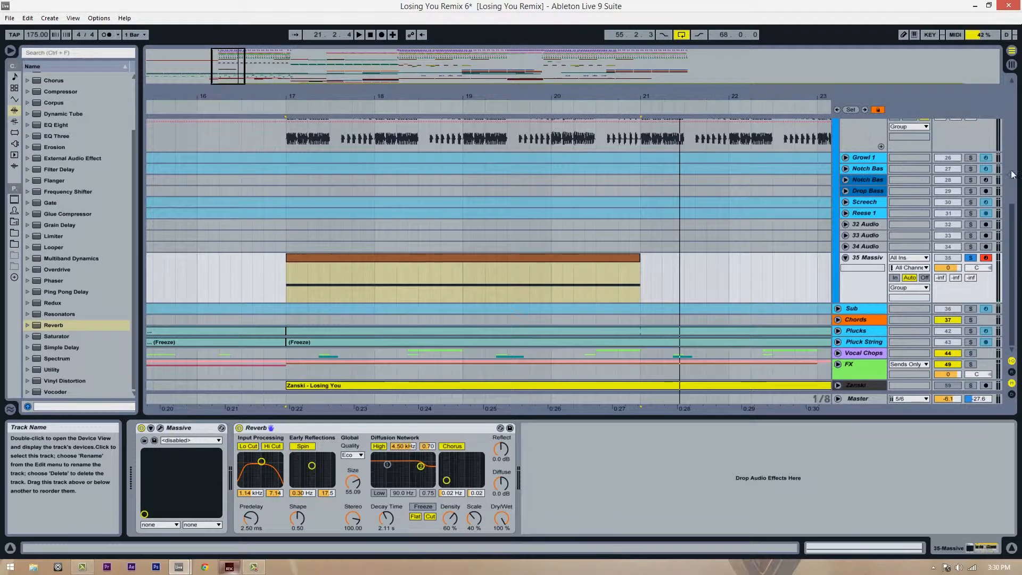
Step: Expose Massive's Macro 1 as a configured device parameter and show its automation on the track
{"action": "double_click", "coordinate": [600, 264]}
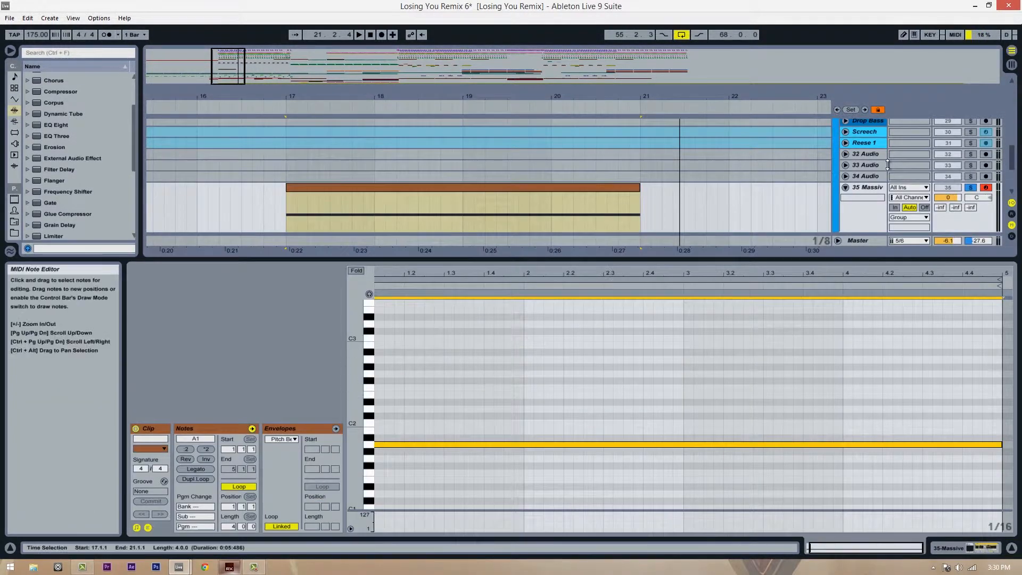
{"action": "double_click", "coordinate": [858, 185]}
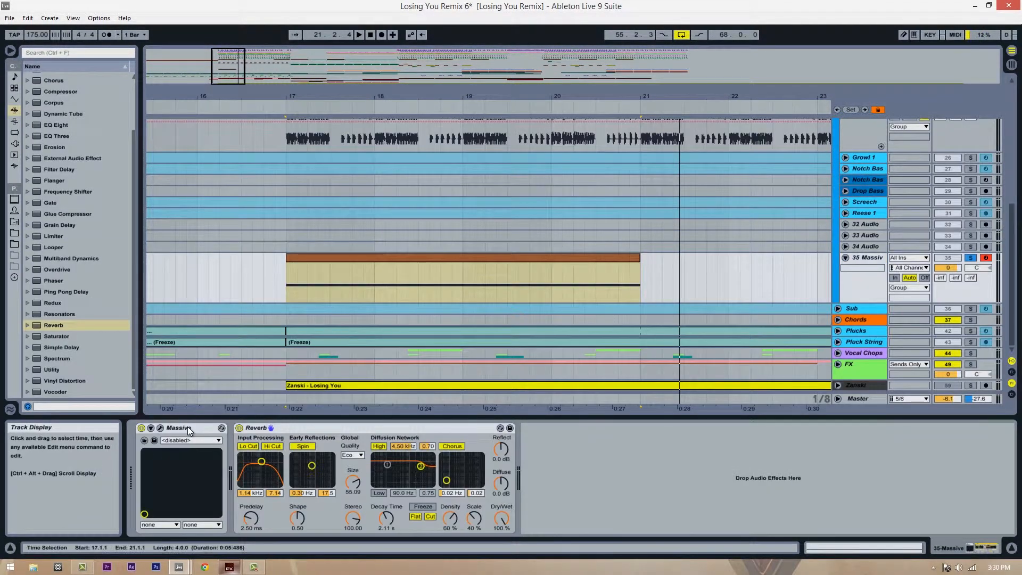
{"action": "left_click", "coordinate": [152, 428]}
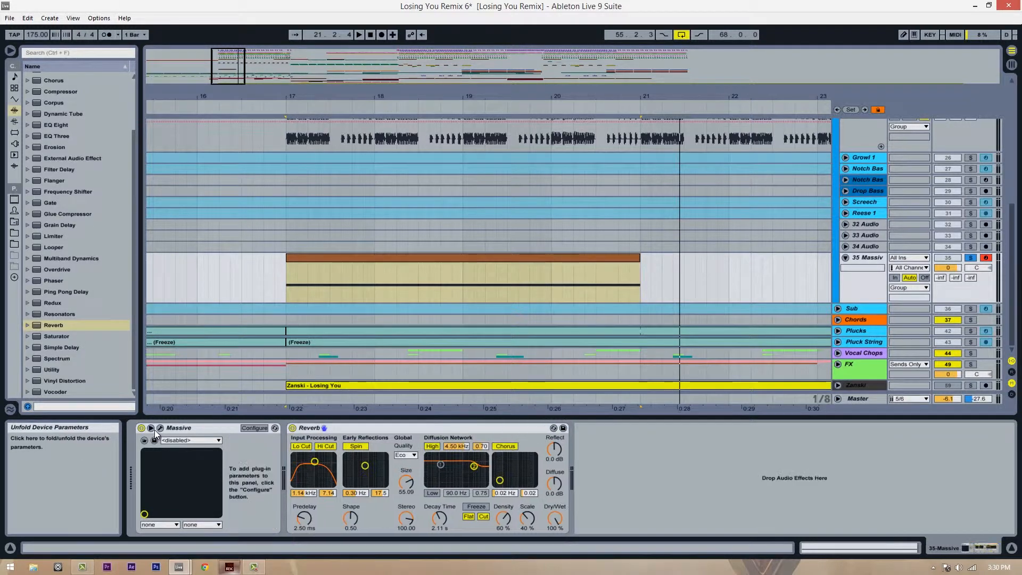
{"action": "left_click", "coordinate": [255, 427]}
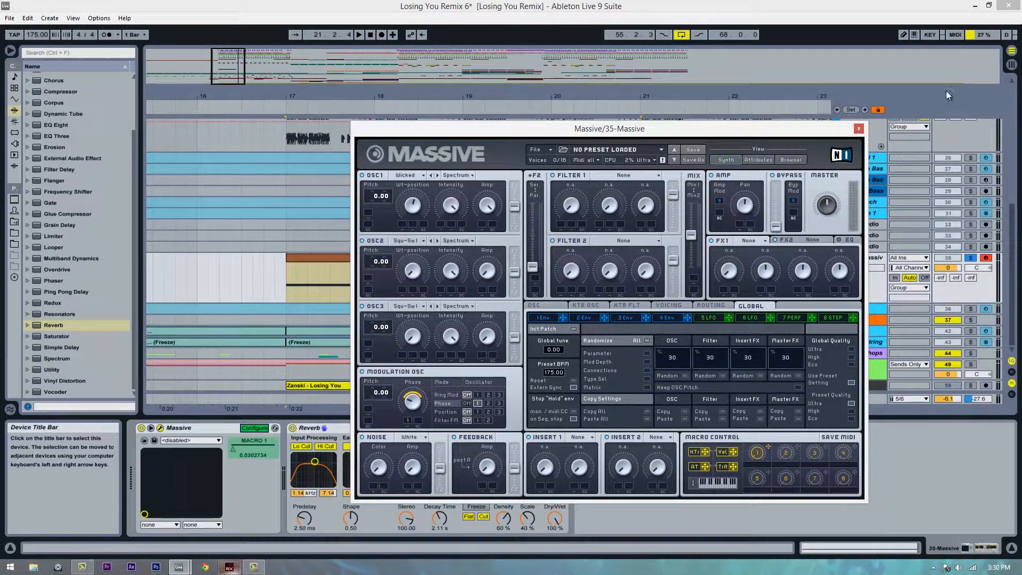
{"action": "left_click", "coordinate": [859, 130]}
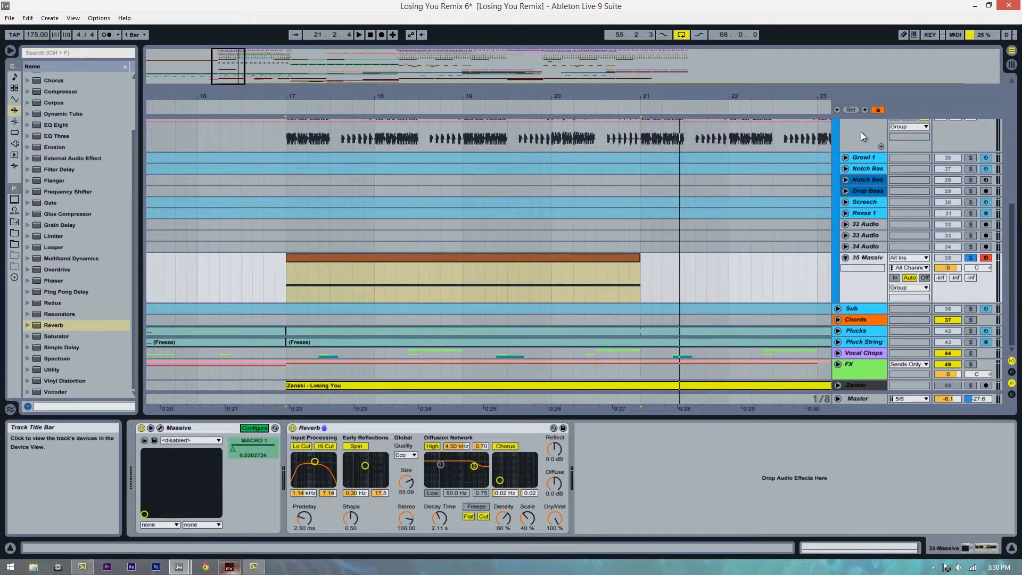
{"action": "left_click", "coordinate": [251, 428]}
{"action": "right_click", "coordinate": [238, 449]}
{"action": "left_click", "coordinate": [261, 455]}
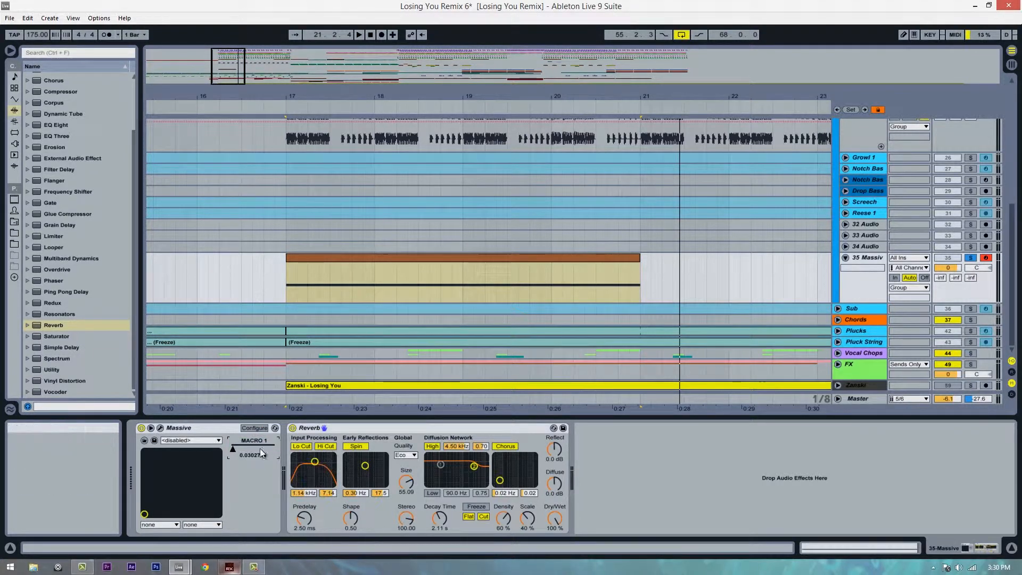
Step: Draw Macro 1 automation that rises from bar 17 to a peak near bar 18 and falls back by about 19.3
{"action": "left_click", "coordinate": [289, 291]}
{"action": "left_click", "coordinate": [286, 302]}
{"action": "left_click", "coordinate": [330, 285]}
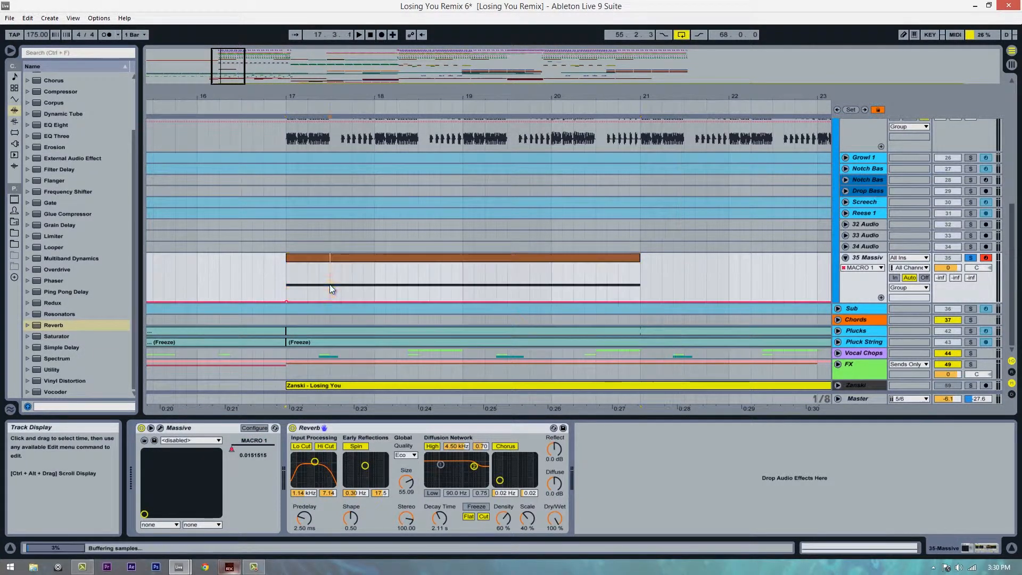
{"action": "left_click_drag", "start_coordinate": [321, 301], "coordinate": [506, 298]}
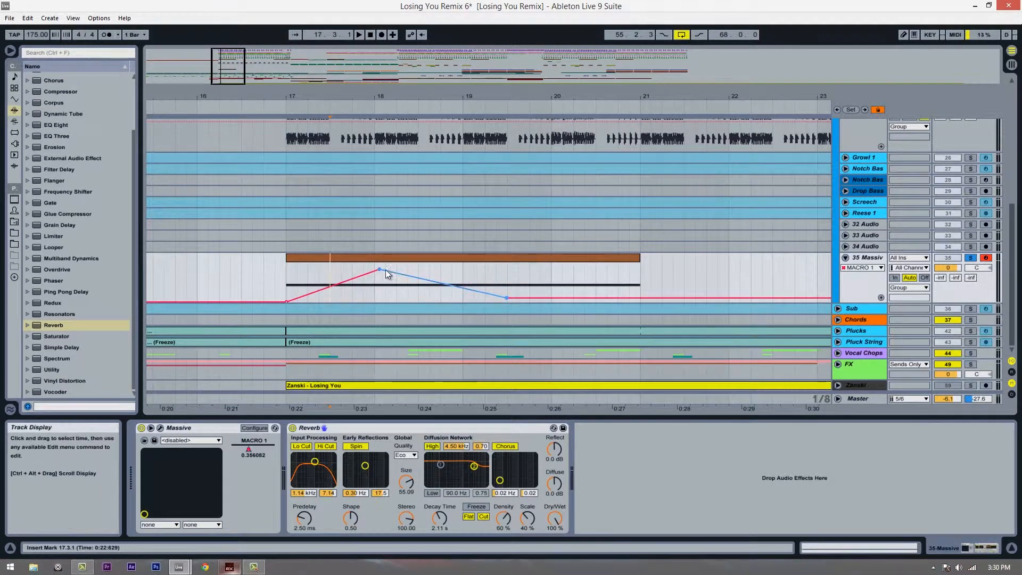
Step: During playback from bar 17, move the Macro 1 peak to bar 19 at about 0.73 and the final breakpoint to bar 21 at about 0.14
{"action": "left_click", "coordinate": [284, 283]}
{"action": "key", "text": "space"}
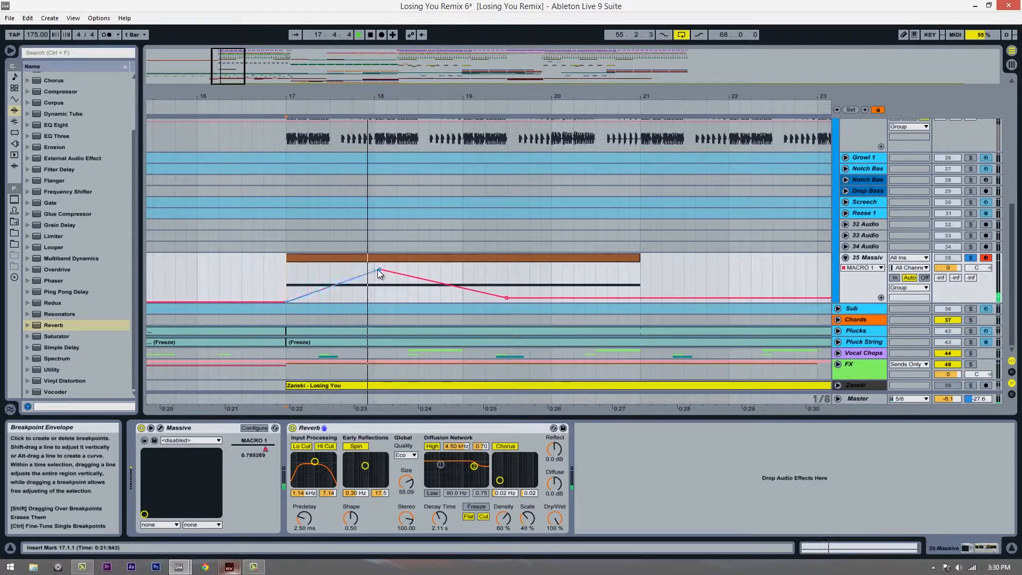
{"action": "left_click_drag", "start_coordinate": [379, 269], "coordinate": [466, 272]}
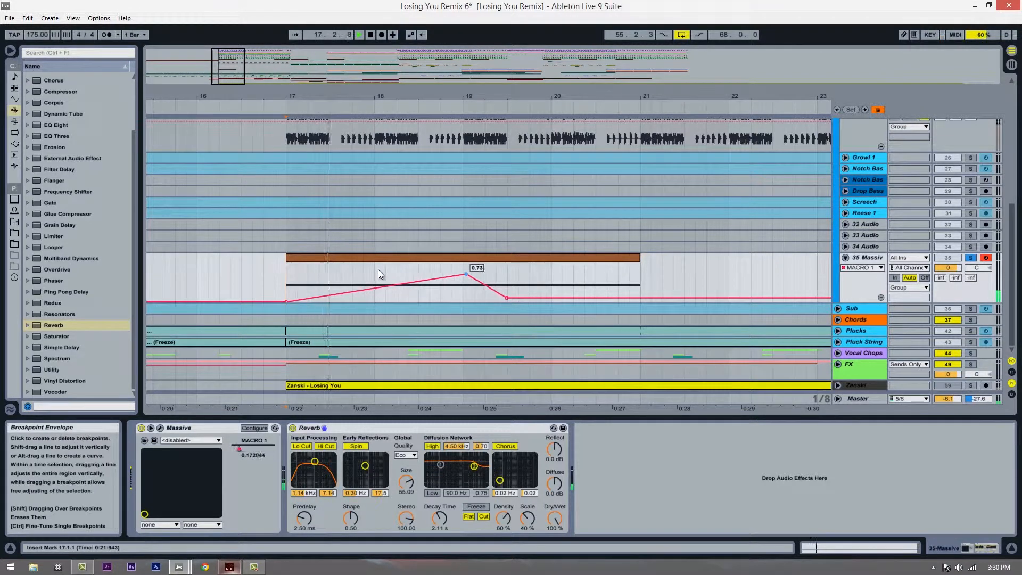
{"action": "left_click", "coordinate": [506, 297]}
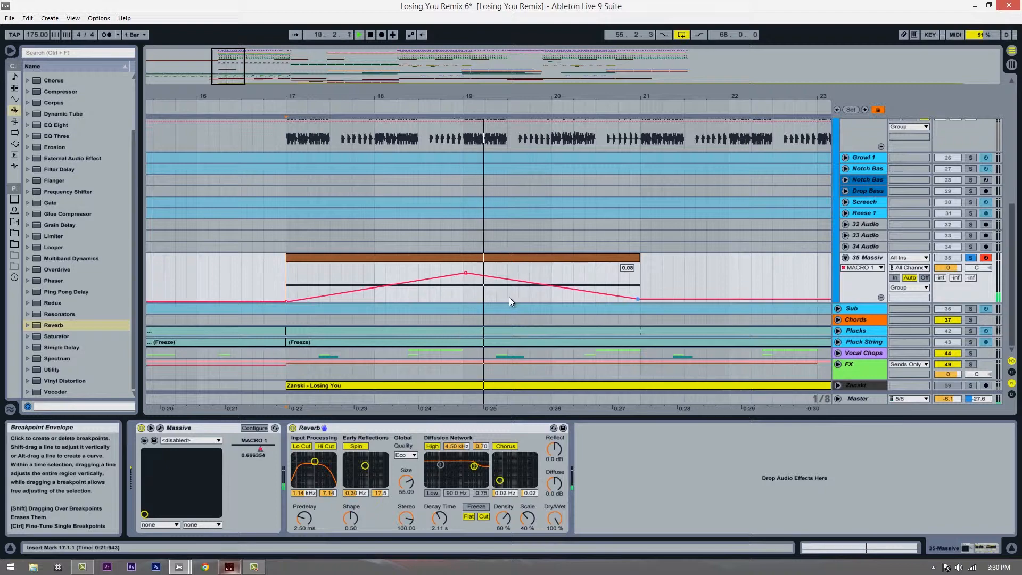
{"action": "left_click_drag", "start_coordinate": [509, 297], "coordinate": [640, 297]}
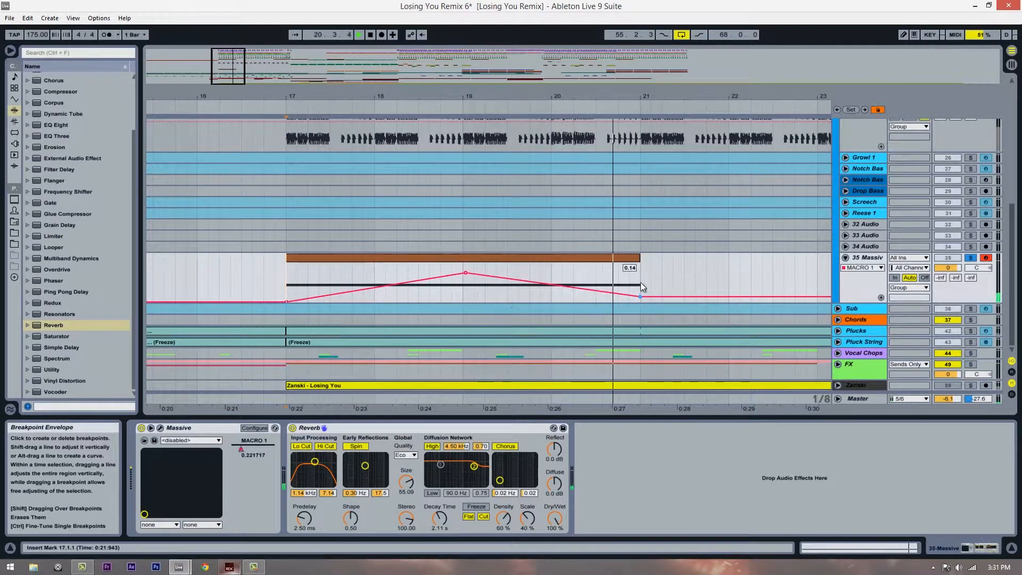
Step: Duplicate the Massive track's MIDI clip so the copy fills bars 21 to 25
{"action": "left_click", "coordinate": [597, 258]}
{"action": "key", "text": "ctrl+d"}
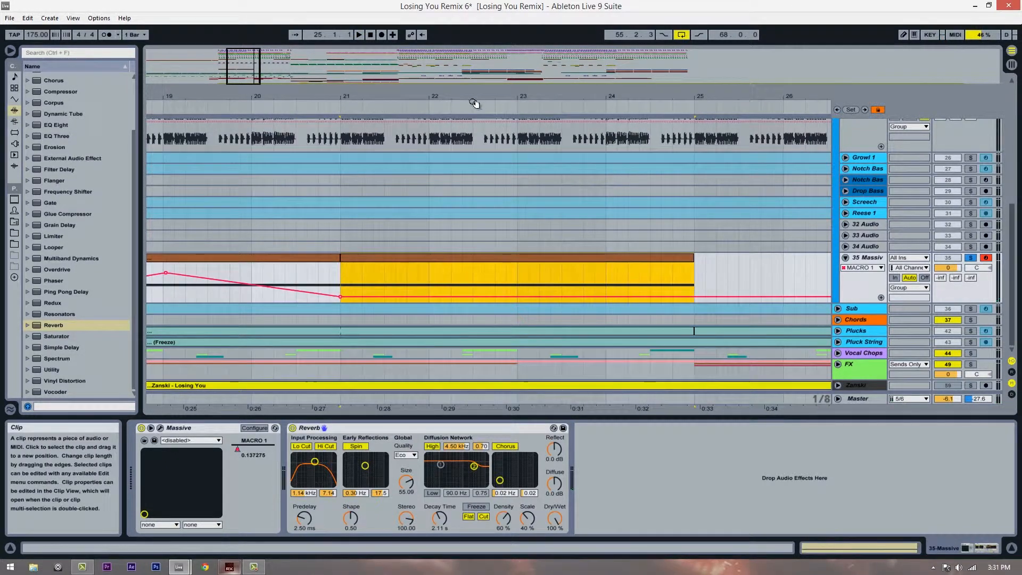
{"action": "left_click_drag", "start_coordinate": [470, 99], "coordinate": [579, 85]}
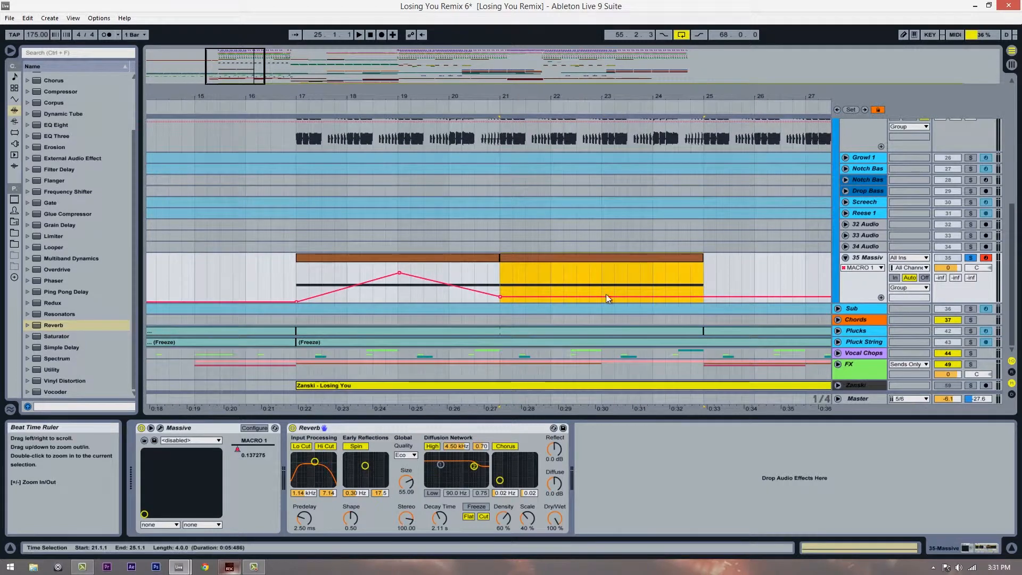
Step: Repeat the Macro 1 rise and fall over the second clip, peaking near bar 23 and ending at bar 25, and raise the bar 17 and bar 19 points slightly
{"action": "left_click", "coordinate": [525, 274]}
{"action": "key", "text": "space"}
{"action": "left_click_drag", "start_coordinate": [561, 297], "coordinate": [600, 270]}
{"action": "key", "text": "space"}
{"action": "left_click_drag", "start_coordinate": [701, 271], "coordinate": [705, 296]}
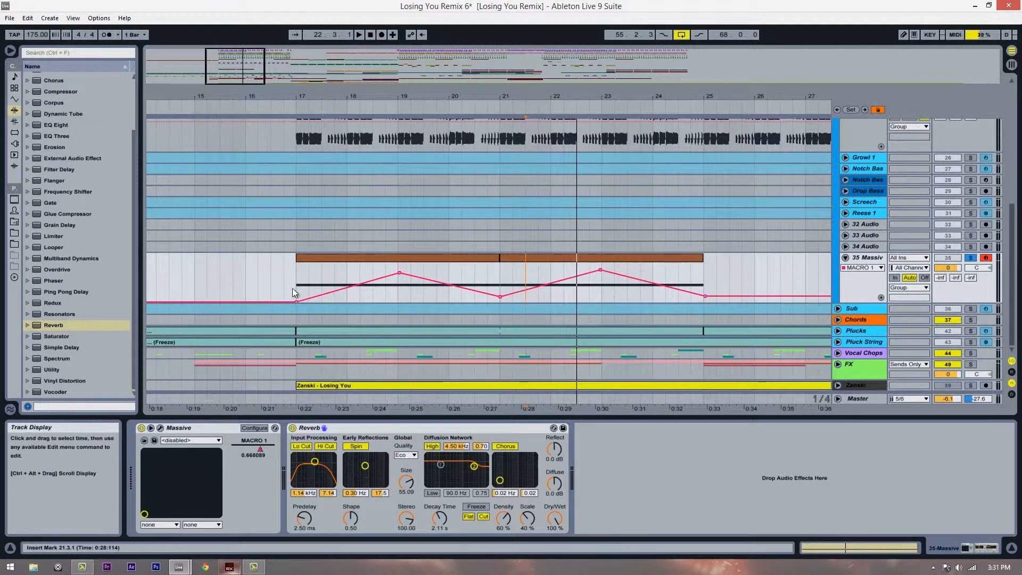
{"action": "left_click_drag", "start_coordinate": [296, 301], "coordinate": [296, 299]}
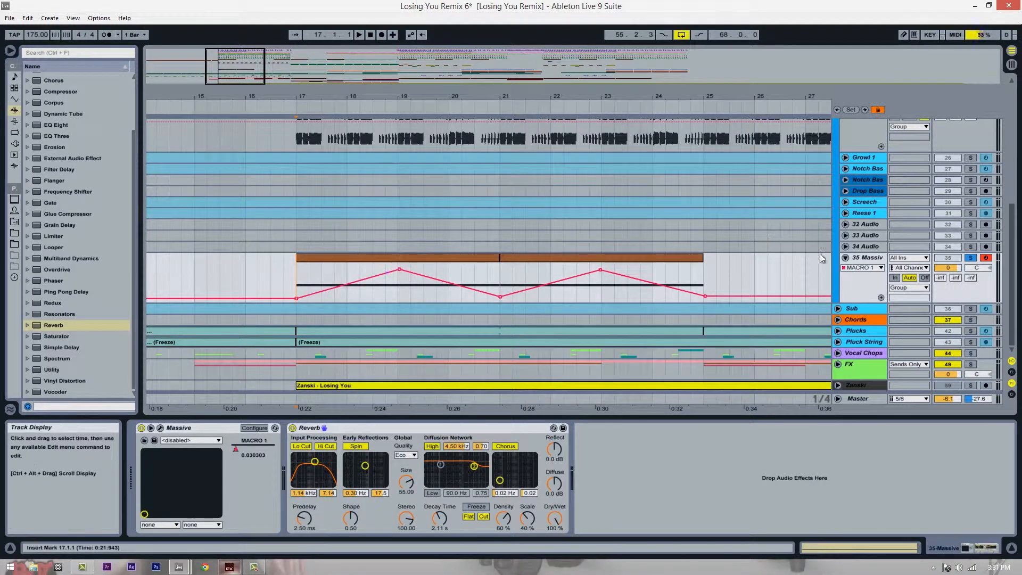
Step: Unsolo the Massive track, then raise Massive's 4 Env decay level to maximum and shorten its attack
{"action": "left_click", "coordinate": [863, 258]}
{"action": "left_click", "coordinate": [970, 258]}
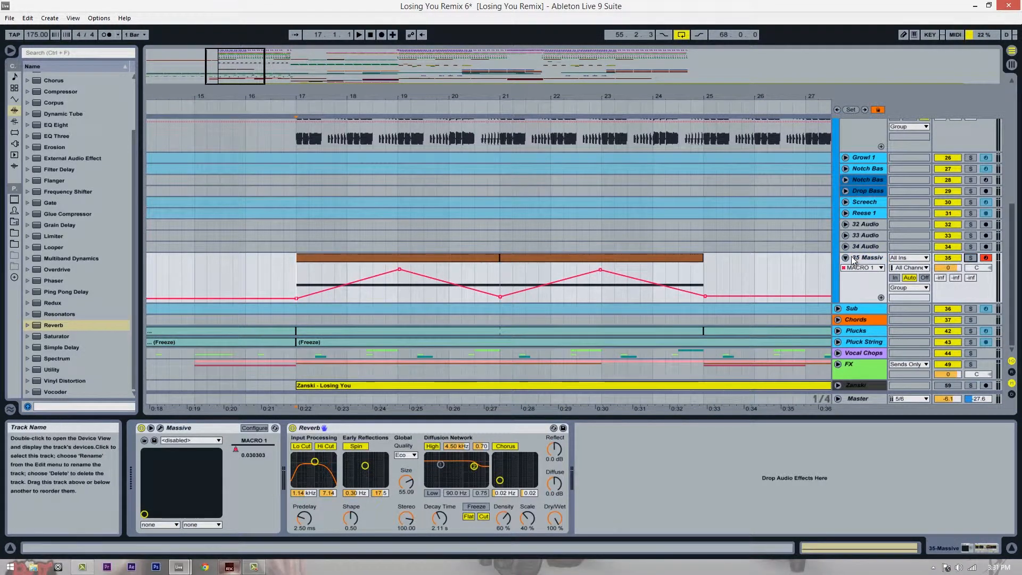
{"action": "left_click", "coordinate": [160, 430]}
{"action": "left_click", "coordinate": [670, 318]}
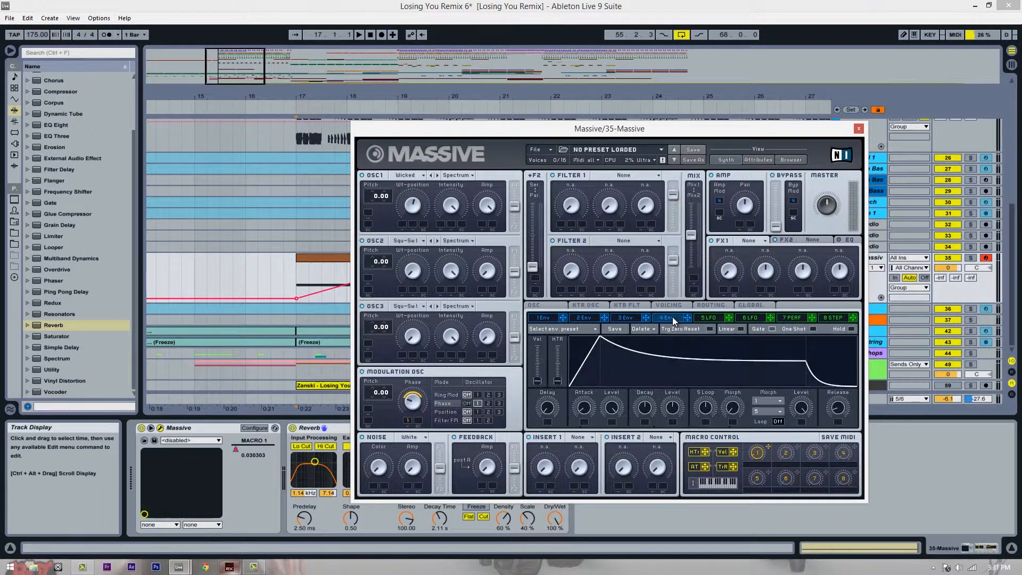
{"action": "left_click_drag", "start_coordinate": [671, 413], "coordinate": [659, 178]}
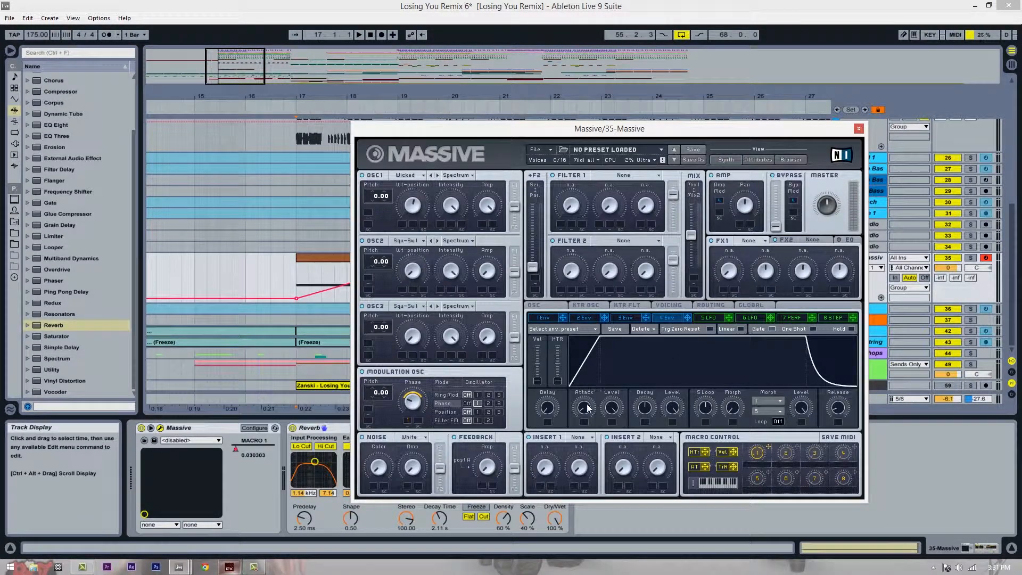
{"action": "left_click_drag", "start_coordinate": [587, 408], "coordinate": [586, 426]}
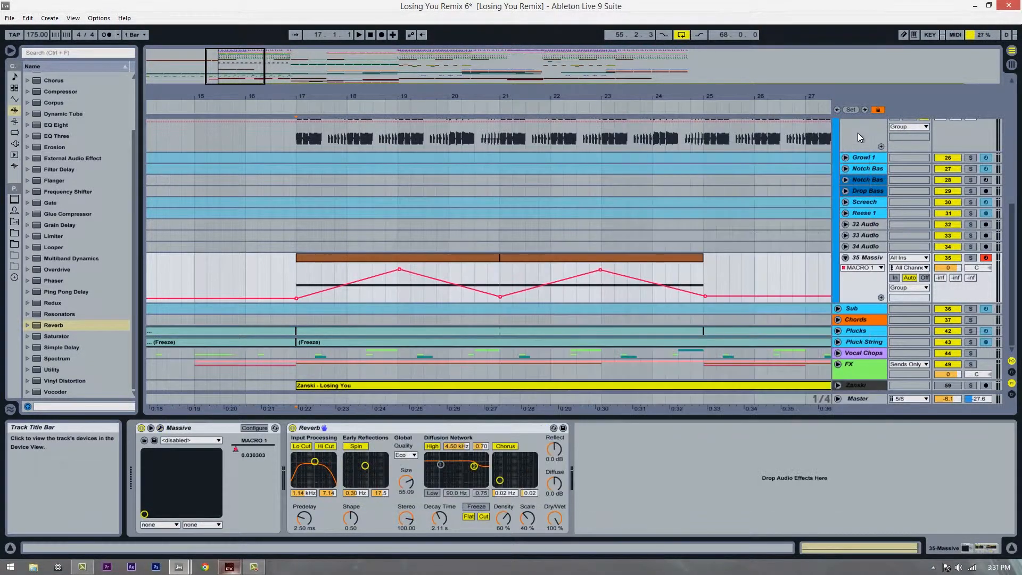
Step: Close Massive and audition its track soloed from bar 17 to judge the Macro 1 sweep
{"action": "left_click", "coordinate": [859, 128]}
{"action": "key", "text": "space"}
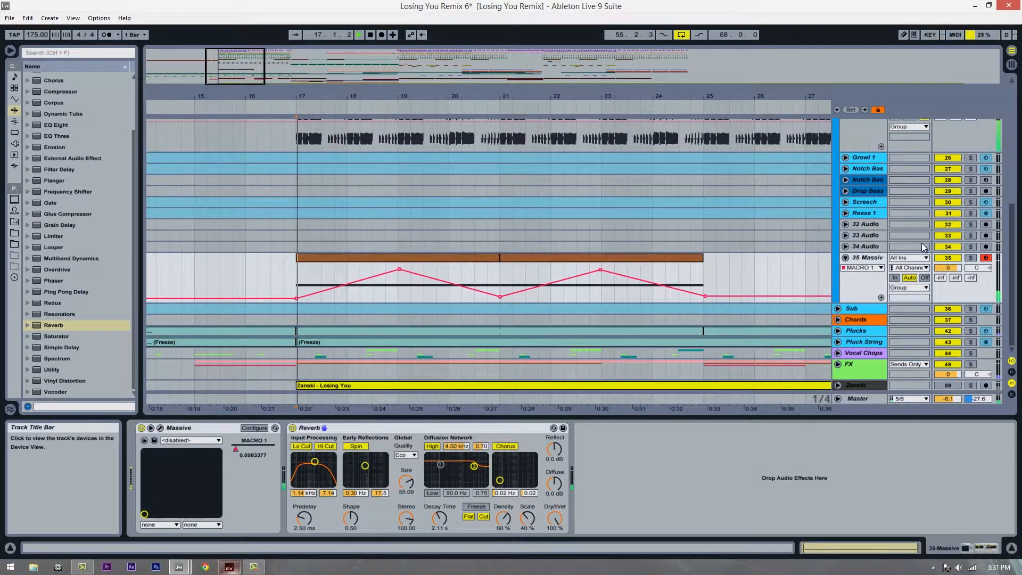
{"action": "left_click", "coordinate": [971, 258]}
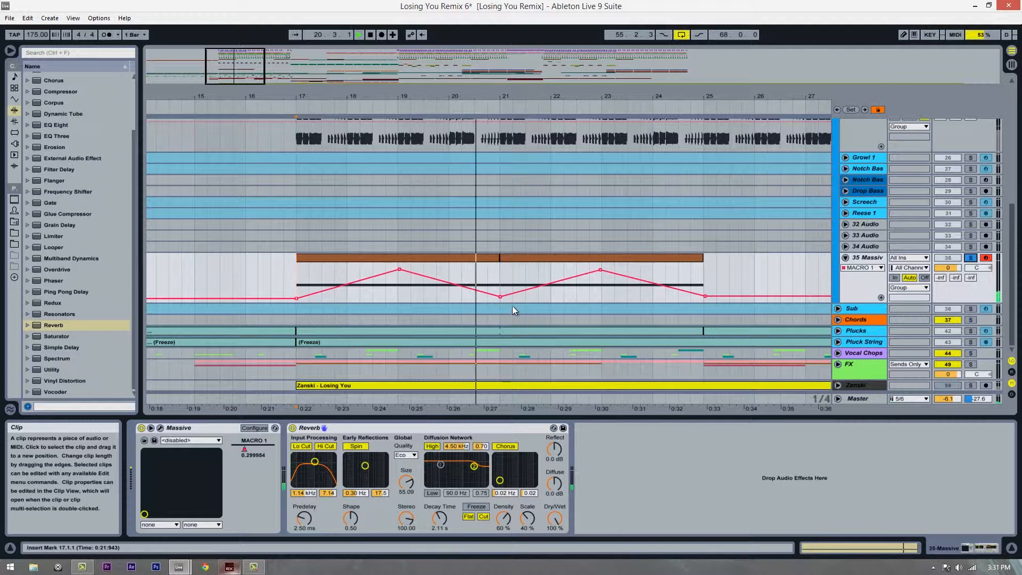
{"action": "mouse_move", "coordinate": [600, 270]}
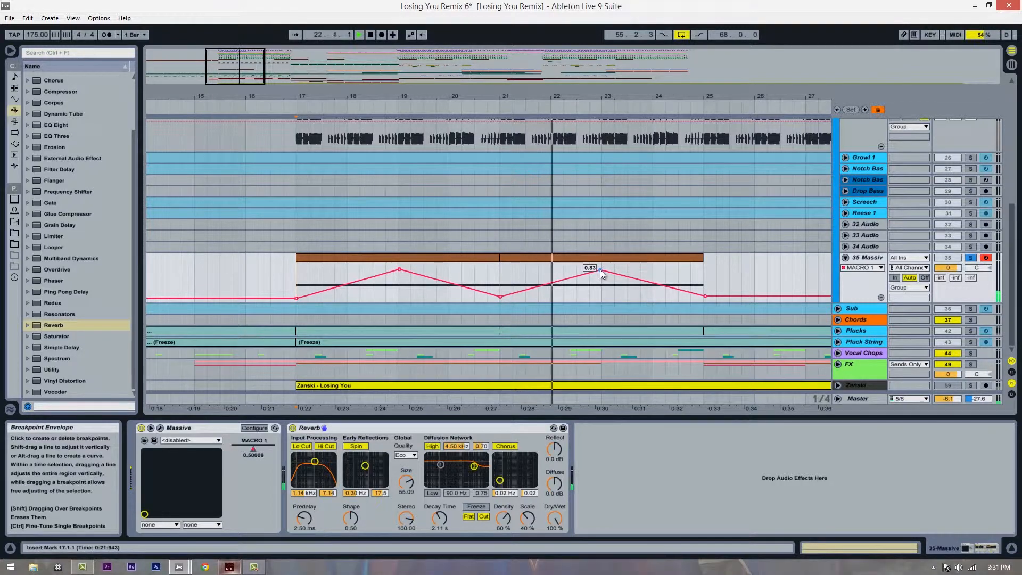
{"action": "left_click", "coordinate": [969, 259]}
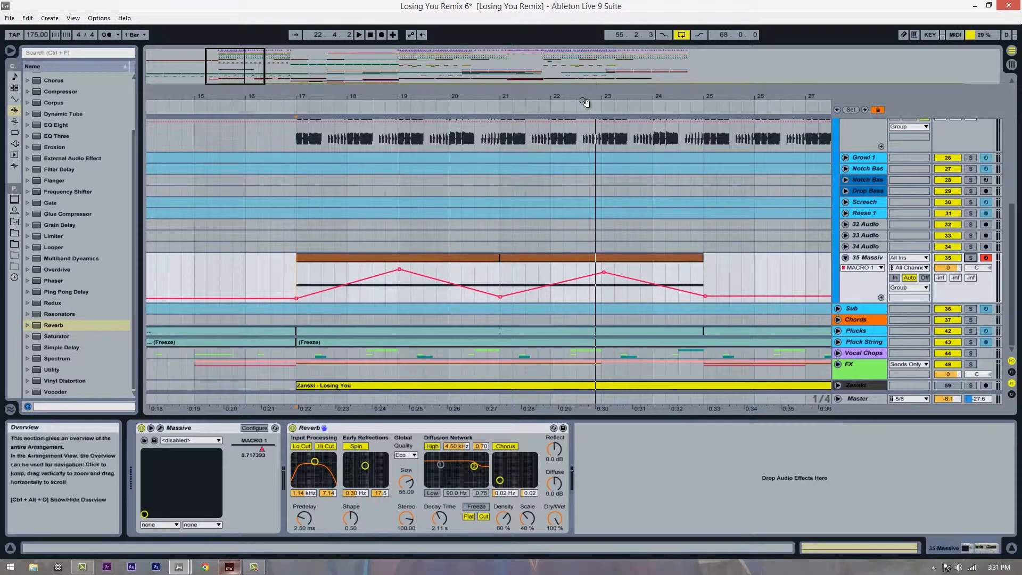
{"action": "left_click_drag", "start_coordinate": [585, 102], "coordinate": [586, 98]}
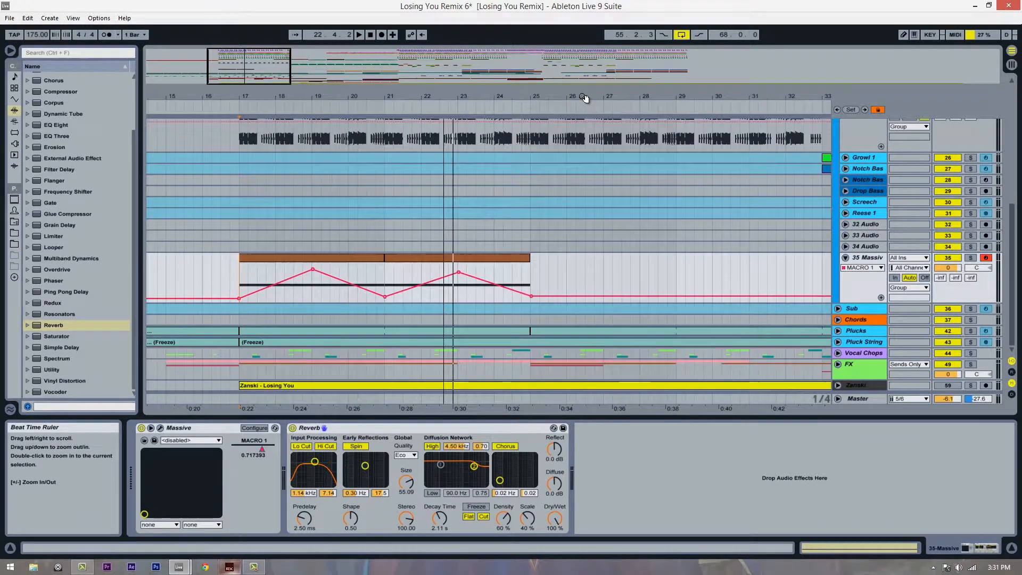
Step: Reopen Massive, change oscillator 1's mode to Bend-/+ and modulate its Intensity with Macro 1
{"action": "left_click", "coordinate": [160, 428]}
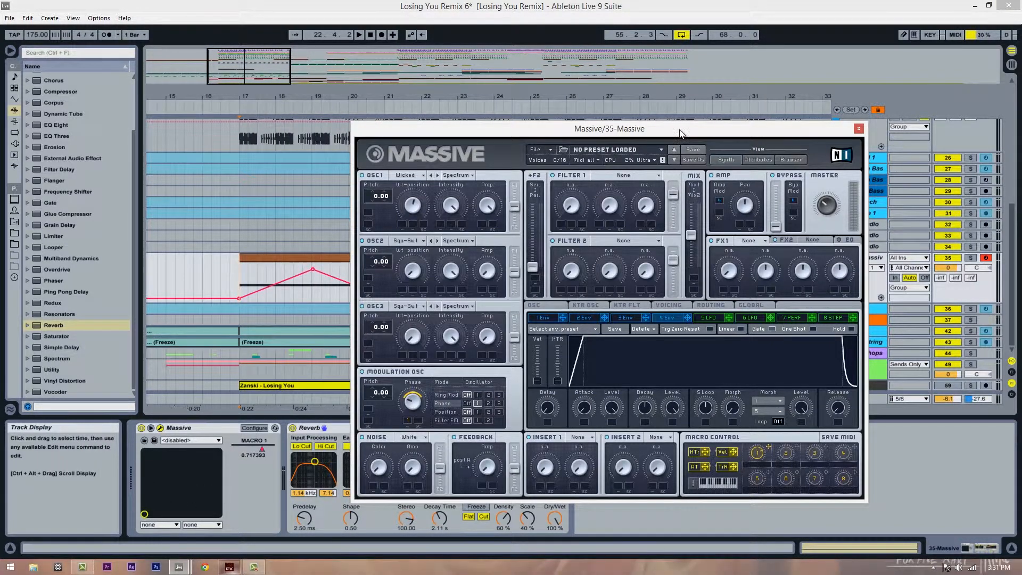
{"action": "left_click_drag", "start_coordinate": [680, 133], "coordinate": [544, 130]}
{"action": "left_click_drag", "start_coordinate": [329, 130], "coordinate": [362, 143]}
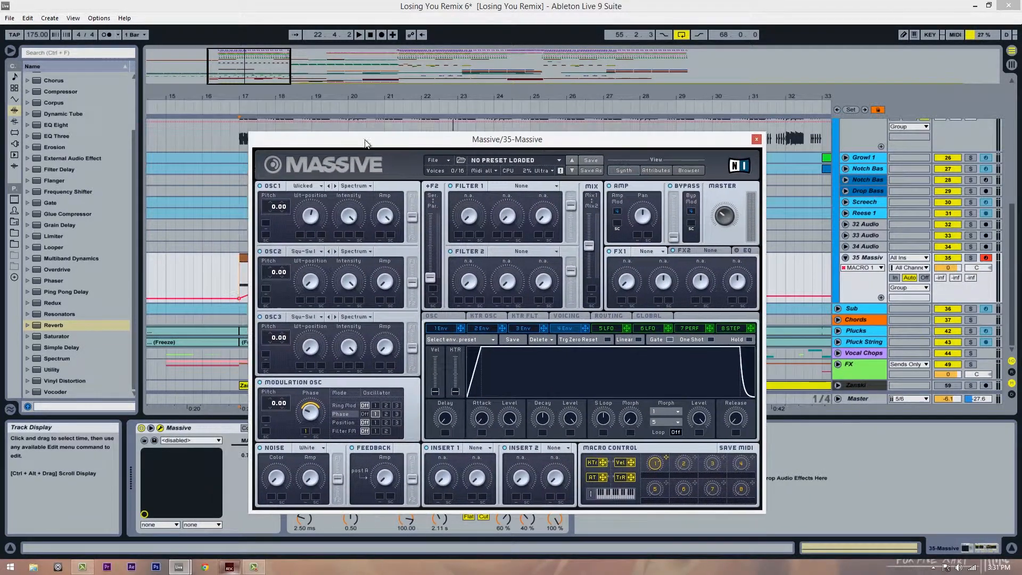
{"action": "left_click", "coordinate": [358, 185]}
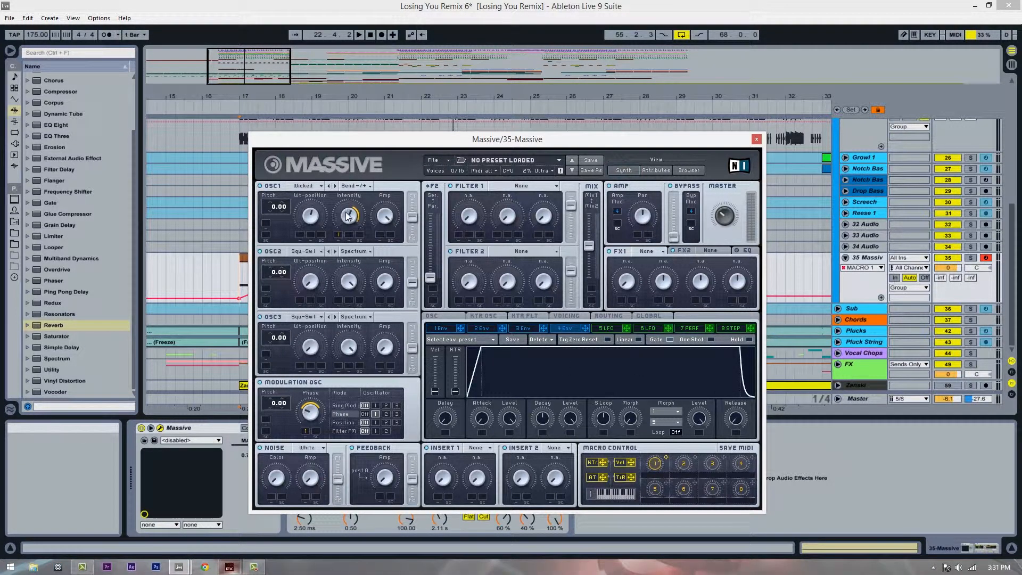
Step: Solo the Massive track and play it to hear oscillator 1's Bend-/+ sweep
{"action": "left_click", "coordinate": [970, 257]}
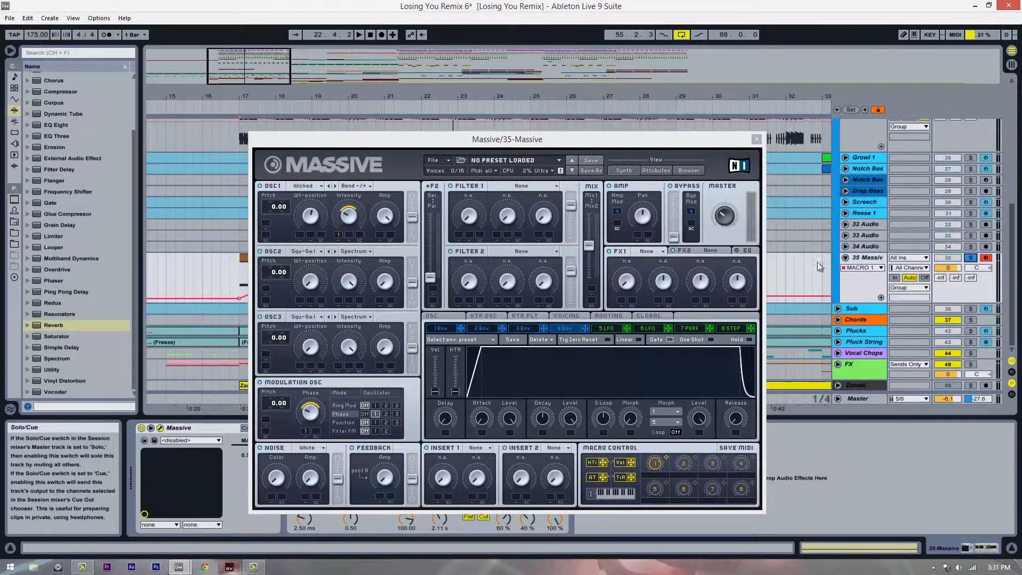
{"action": "key", "text": "space"}
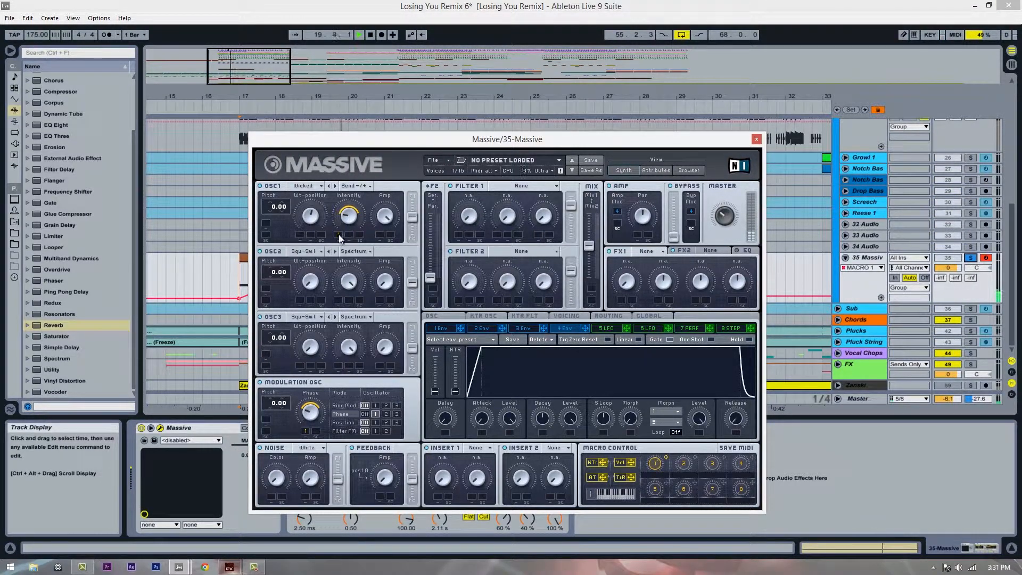
{"action": "left_click", "coordinate": [970, 259]}
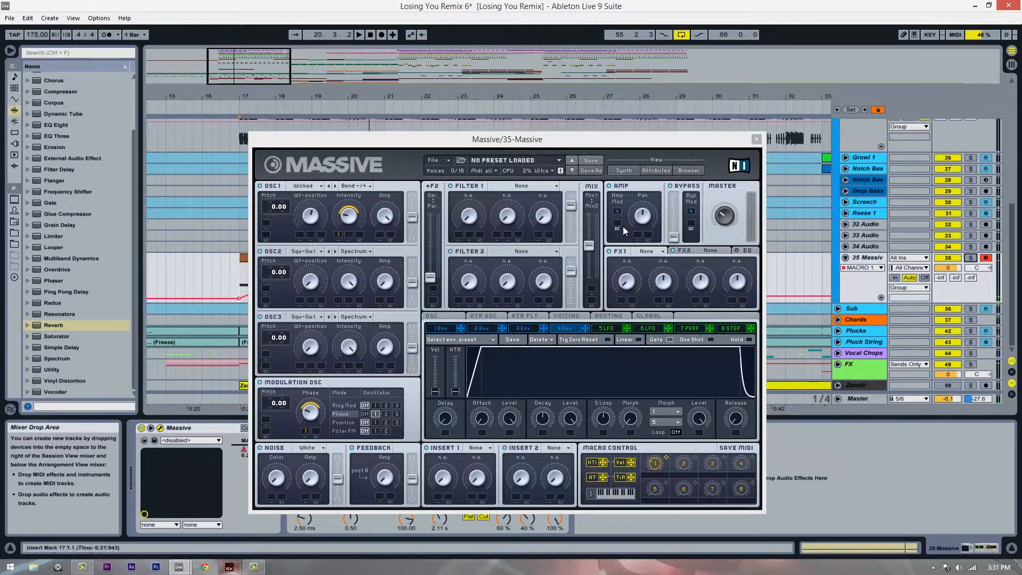
{"action": "left_click", "coordinate": [970, 258]}
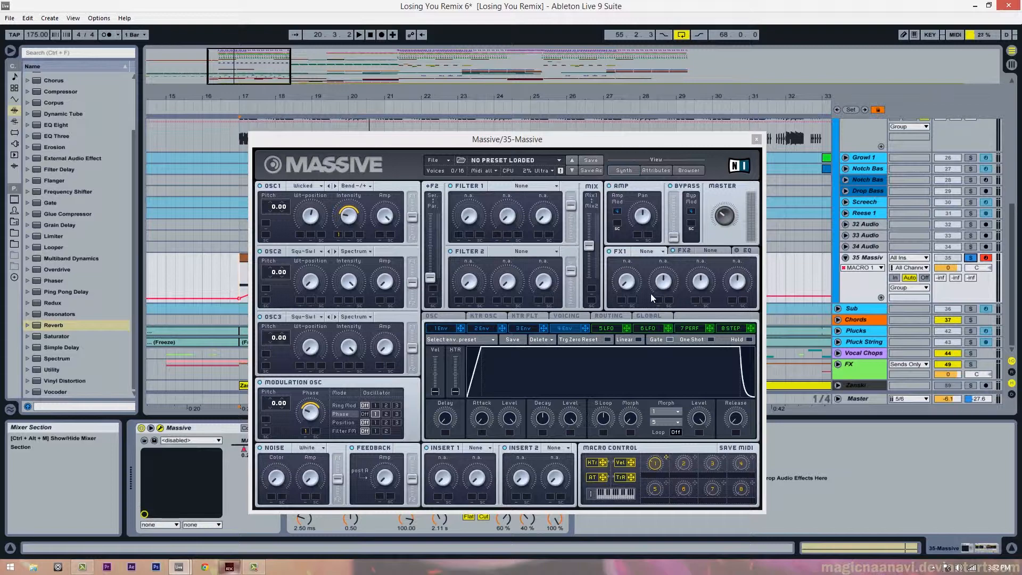
Step: Modulate oscillator 1's Intensity with LFO 5, adjust the LFO's rate while listening, and close Massive
{"action": "left_click", "coordinate": [606, 328]}
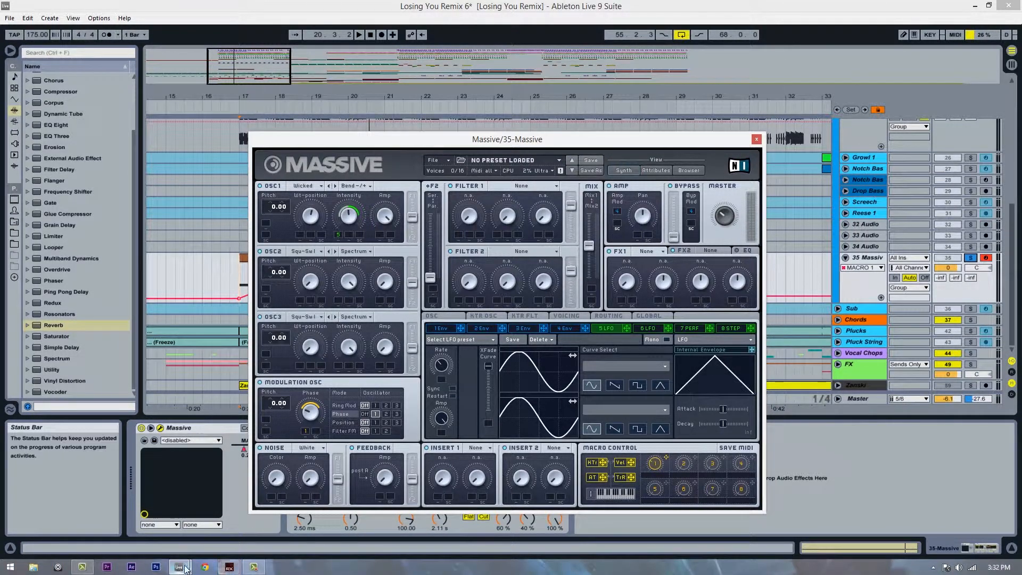
{"action": "left_click_drag", "start_coordinate": [636, 145], "coordinate": [689, 142]}
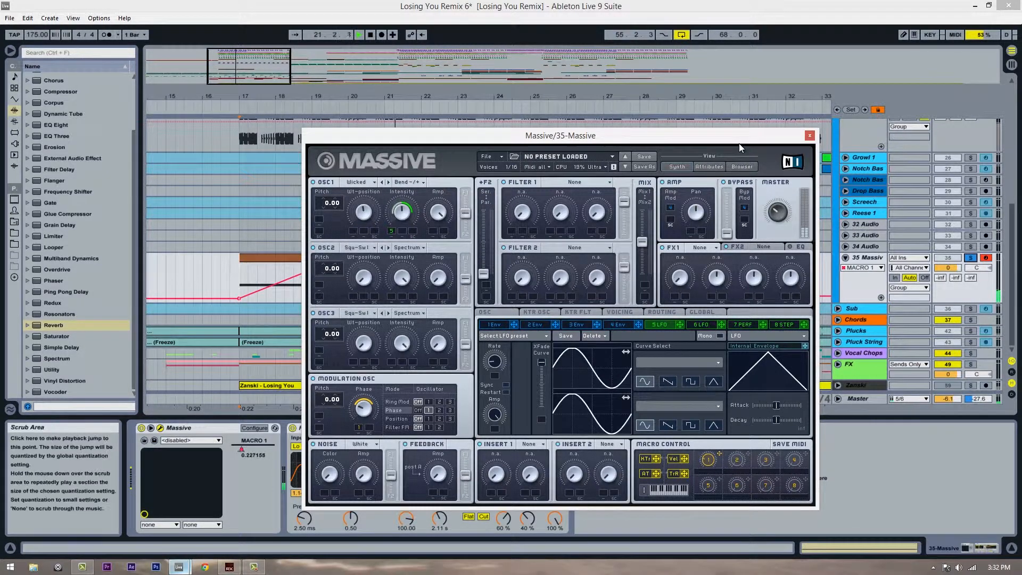
{"action": "left_click_drag", "start_coordinate": [739, 142], "coordinate": [624, 137]}
{"action": "left_click", "coordinate": [695, 130]}
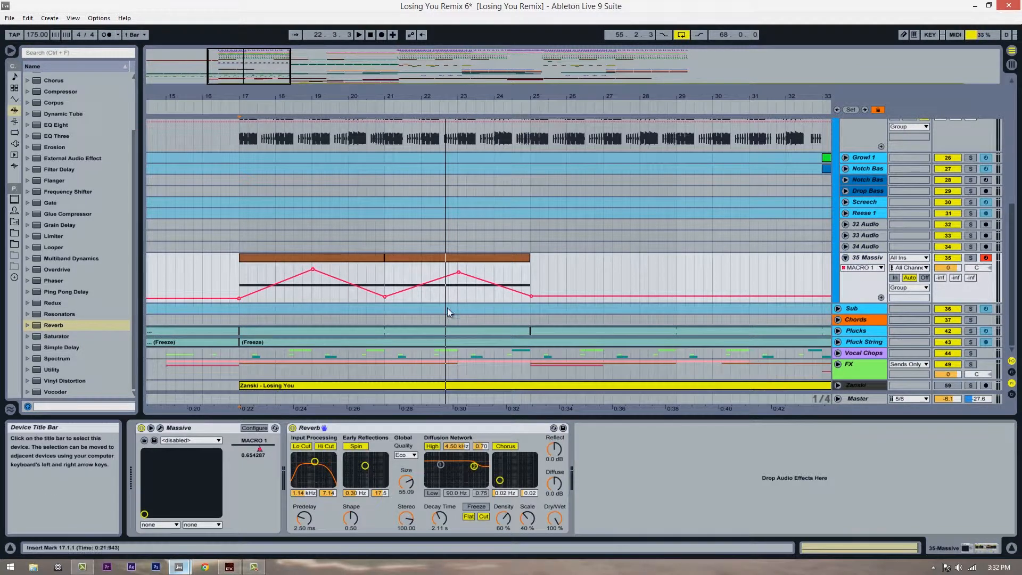
{"action": "left_click", "coordinate": [86, 326]}
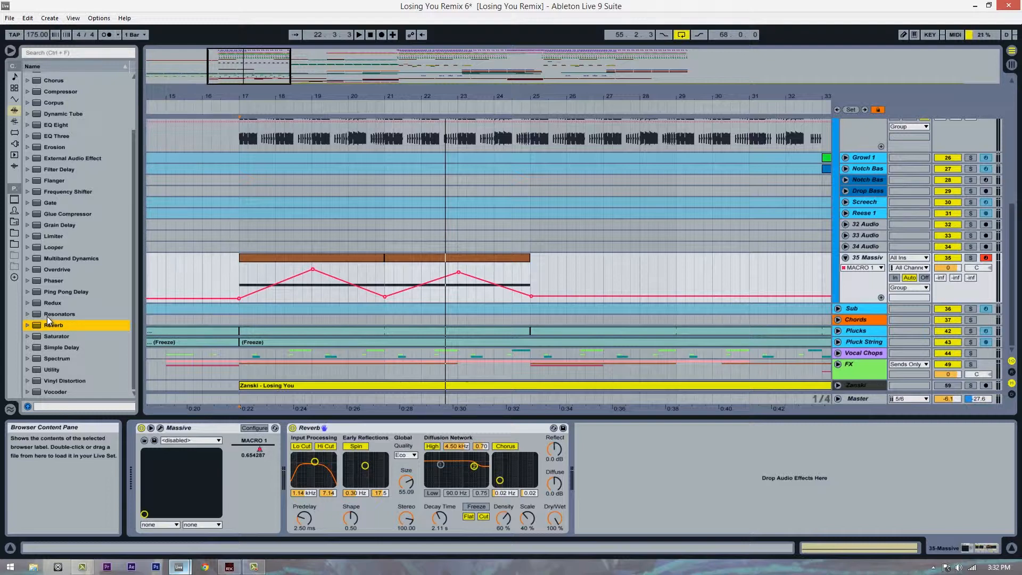
{"action": "key", "text": "Up"}
{"action": "key", "text": "Up"}
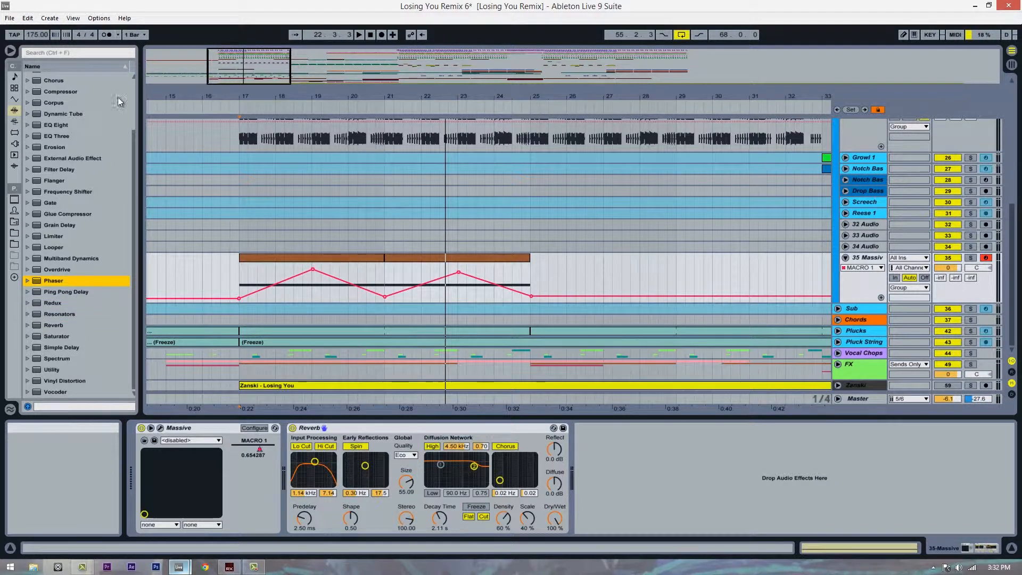
{"action": "left_click", "coordinate": [70, 234]}
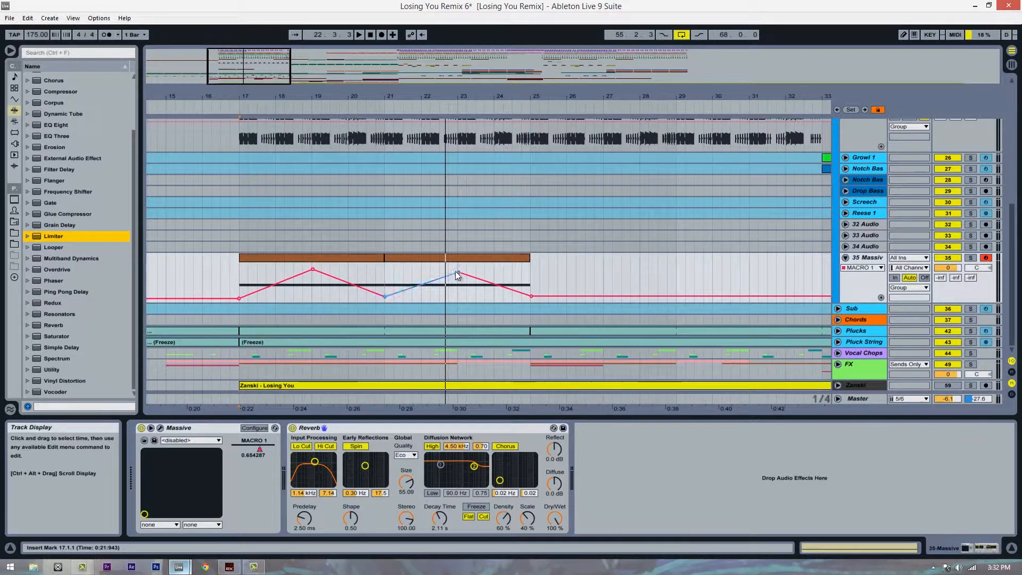
Step: Raise the Macro 1 automation peak at bar 23 to the height of the bar 19 peak
{"action": "left_click_drag", "start_coordinate": [455, 270], "coordinate": [458, 269]}
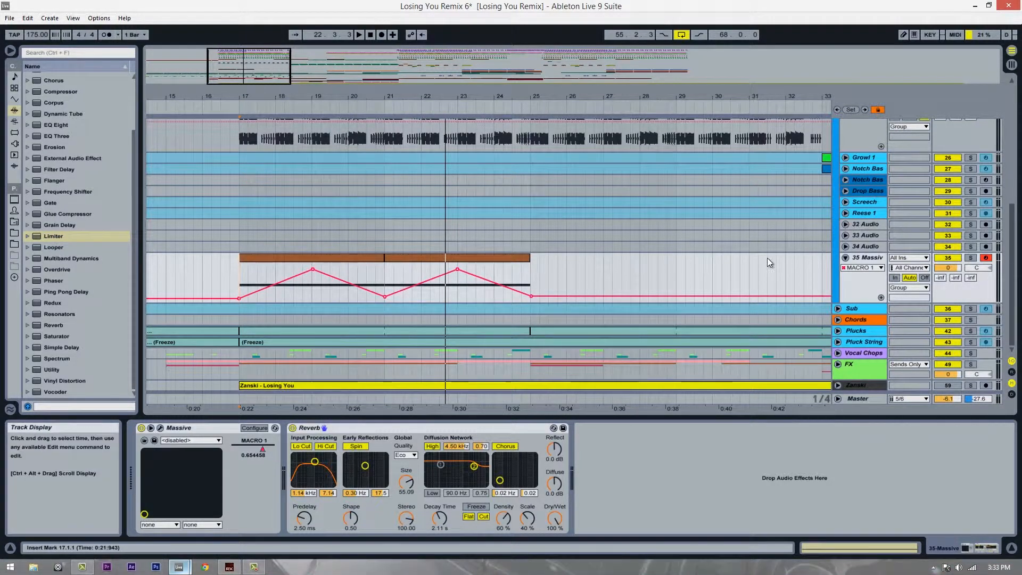
Step: Insert EQ Eight between Massive and Reverb, set its low-cut frequency to 231 Hz and play the result from bar 17
{"action": "left_click", "coordinate": [70, 336]}
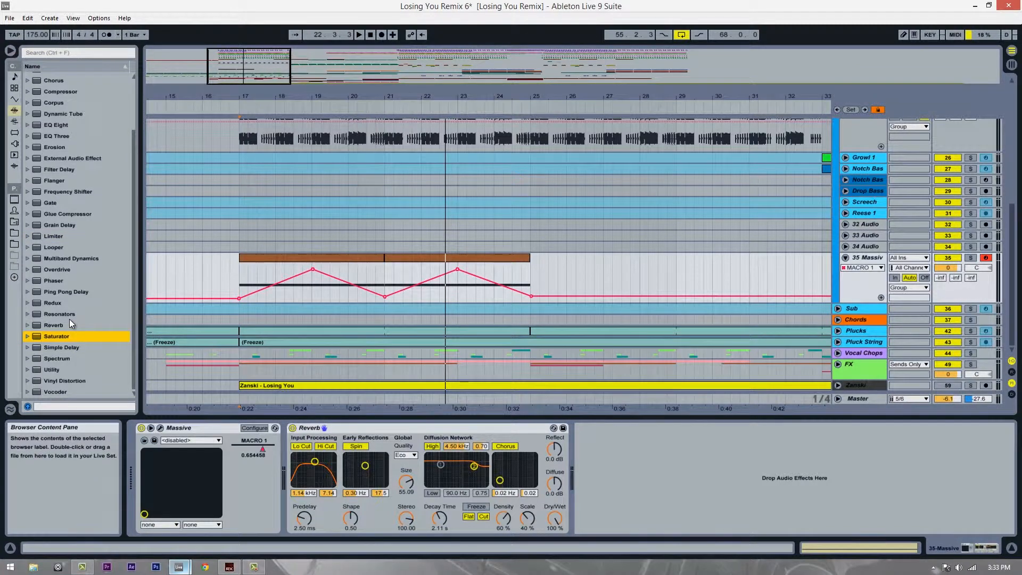
{"action": "left_click", "coordinate": [60, 370]}
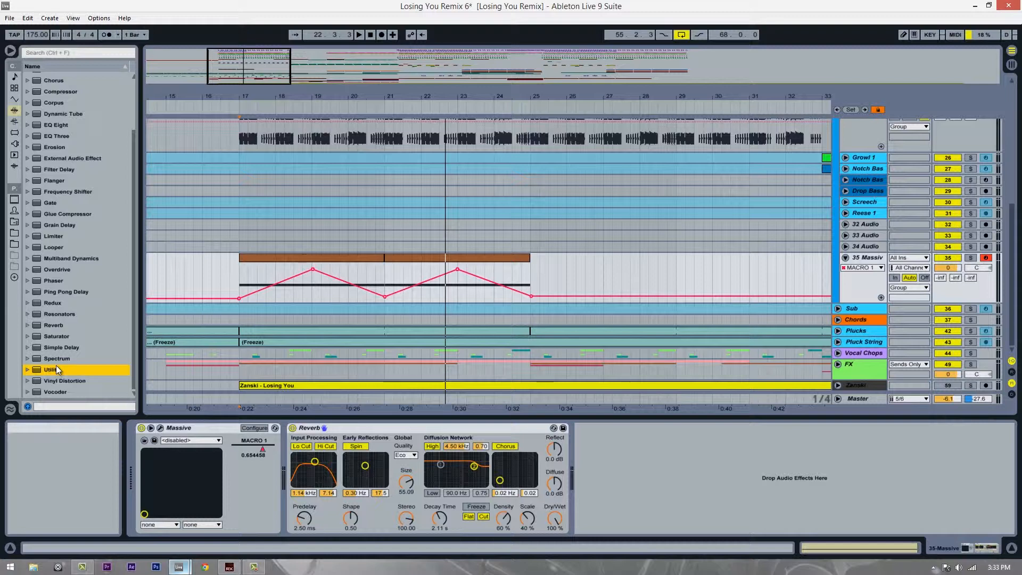
{"action": "left_click", "coordinate": [56, 359]}
{"action": "left_click", "coordinate": [57, 313]}
{"action": "left_click", "coordinate": [59, 335]}
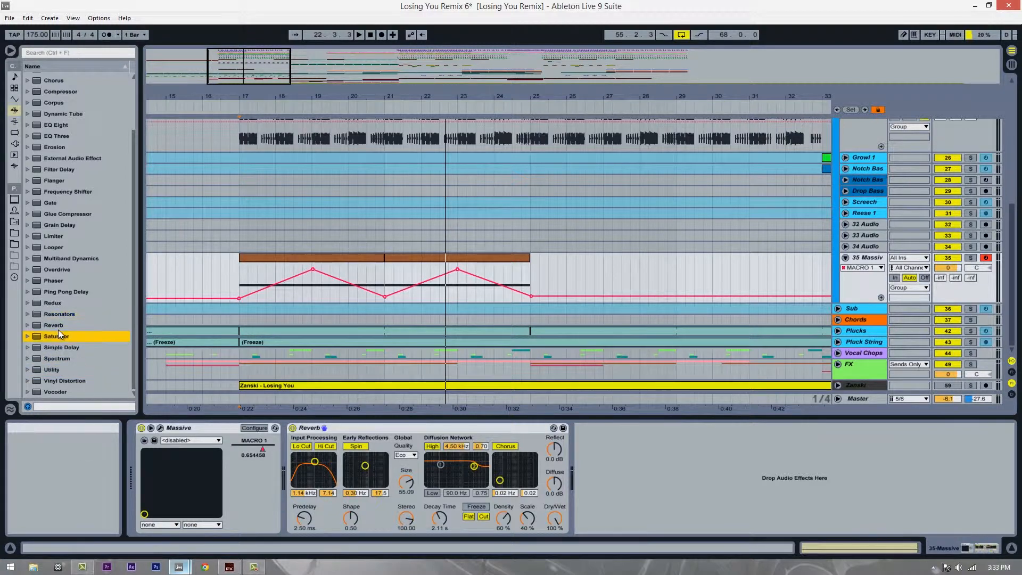
{"action": "left_click", "coordinate": [75, 259]}
{"action": "scroll", "coordinate": [53, 117], "scroll_direction": "up", "scroll_amount": 2}
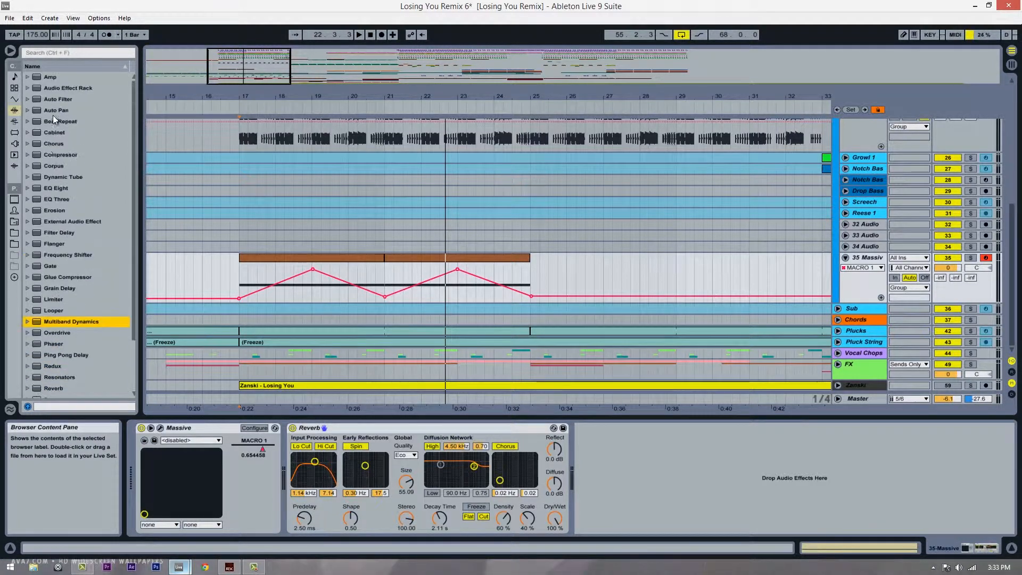
{"action": "left_click", "coordinate": [56, 178]}
{"action": "mouse_move", "coordinate": [56, 188]}
{"action": "left_mouse_down"}
{"action": "mouse_move", "coordinate": [272, 233]}
{"action": "mouse_move", "coordinate": [297, 461]}
{"action": "mouse_move", "coordinate": [343, 496]}
{"action": "left_mouse_up"}
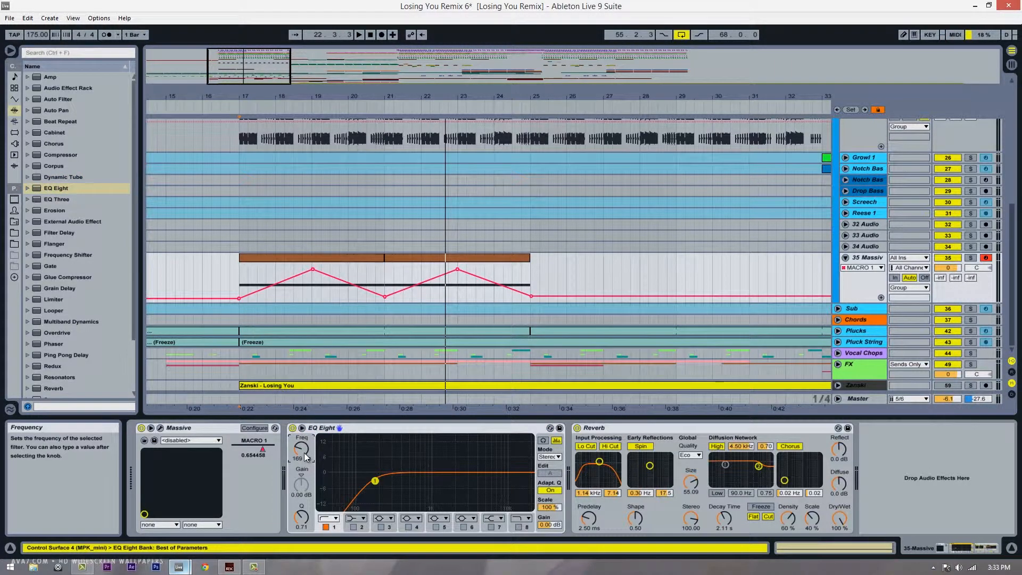
{"action": "key", "text": "space"}
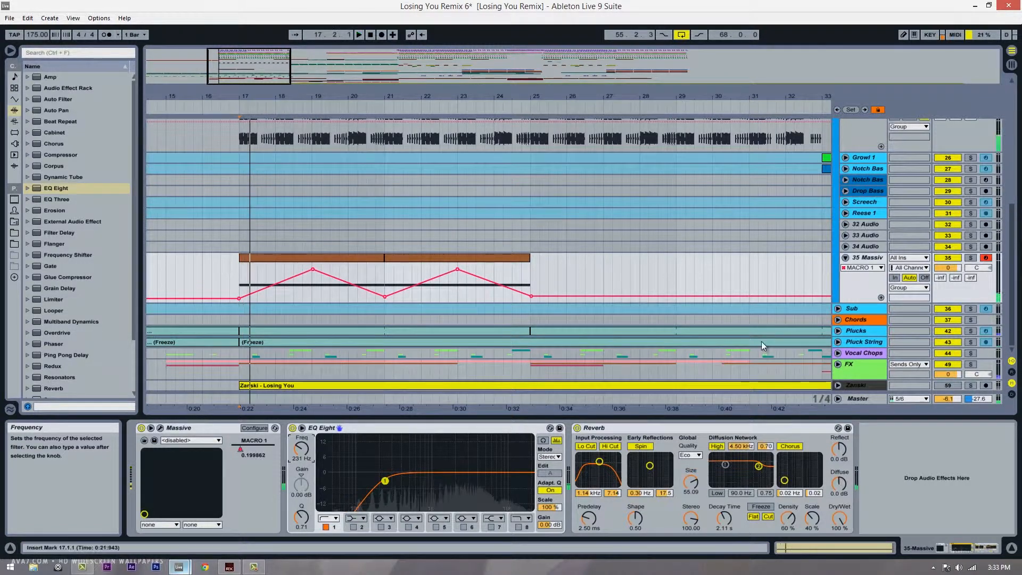
{"action": "scroll", "coordinate": [586, 312], "scroll_direction": "up", "scroll_amount": 3}
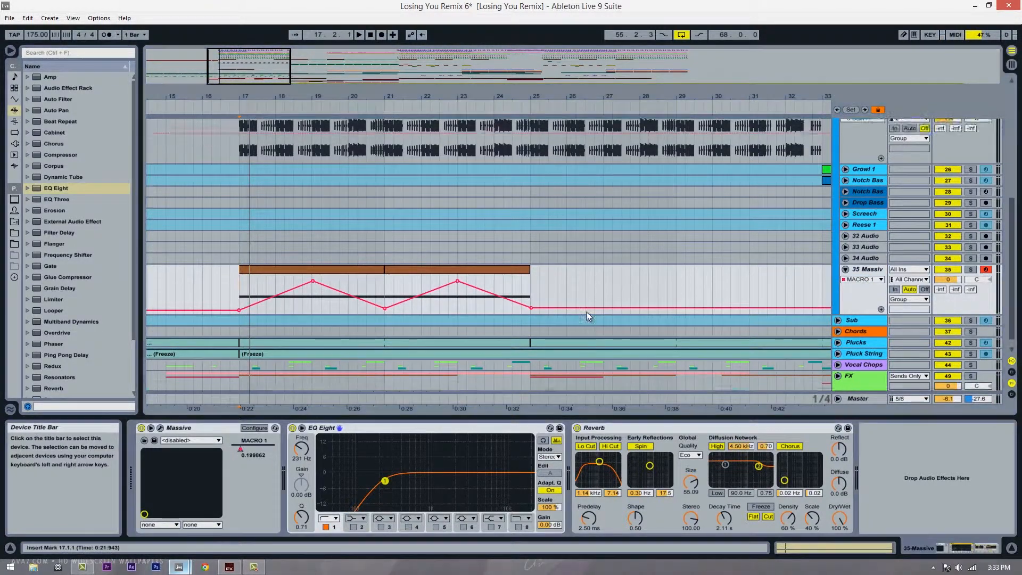
Step: Insert a Compressor between EQ Eight and Reverb on the Massive track
{"action": "left_click", "coordinate": [867, 240]}
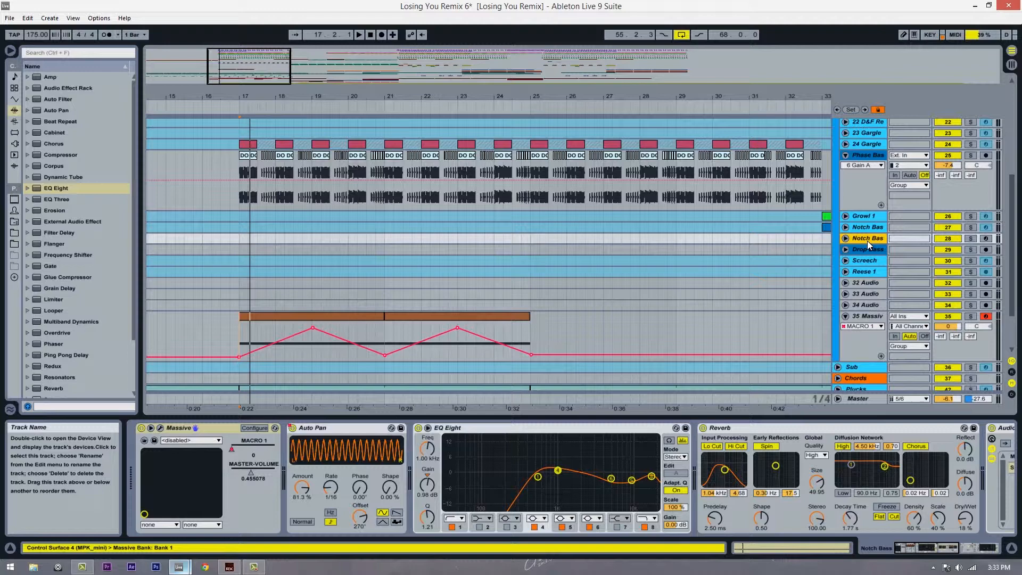
{"action": "left_click", "coordinate": [867, 318]}
{"action": "left_click_drag", "start_coordinate": [64, 155], "coordinate": [573, 456]}
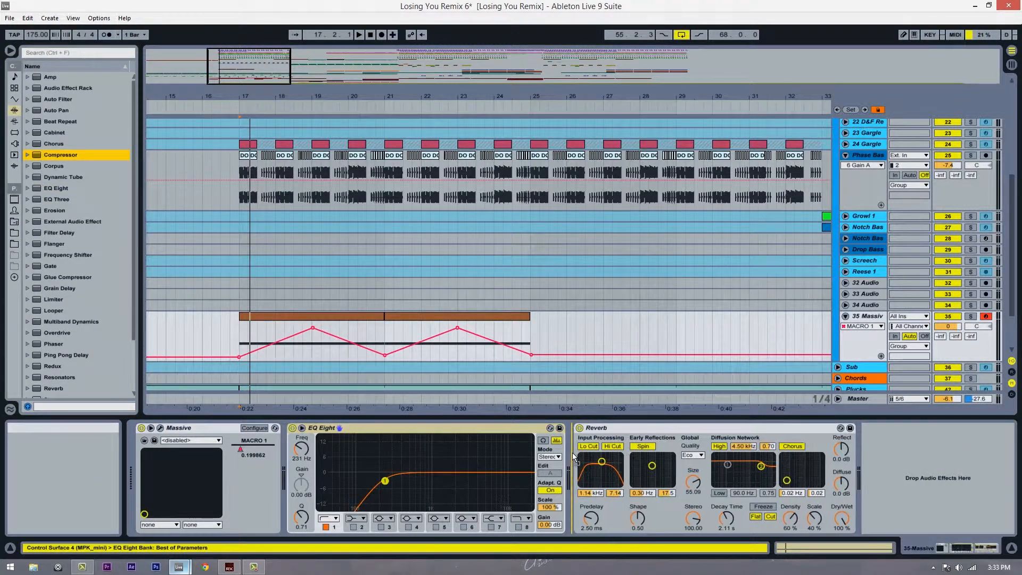
{"action": "left_click_drag", "start_coordinate": [658, 406], "coordinate": [612, 362]}
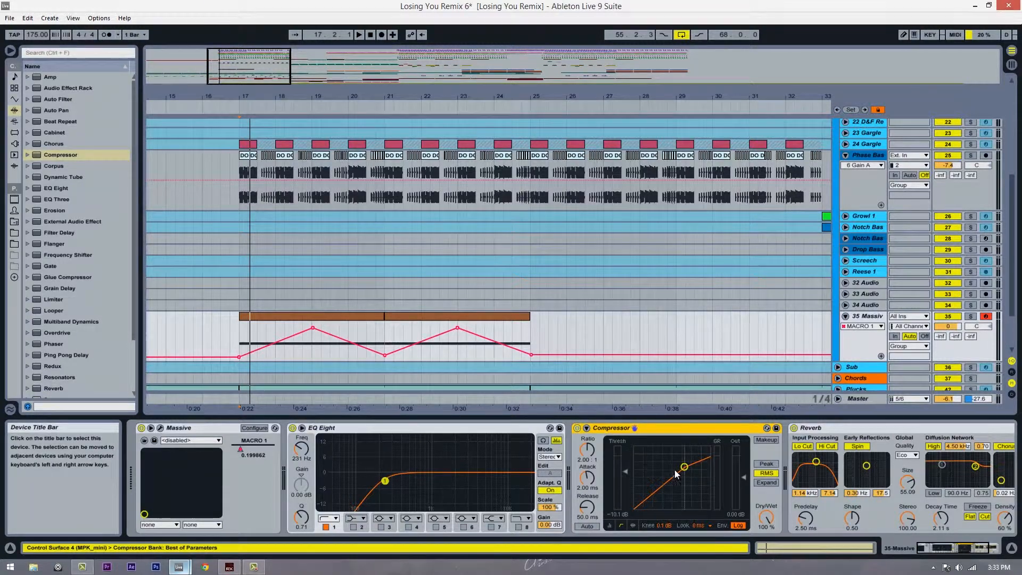
{"action": "left_click_drag", "start_coordinate": [732, 448], "coordinate": [583, 449]}
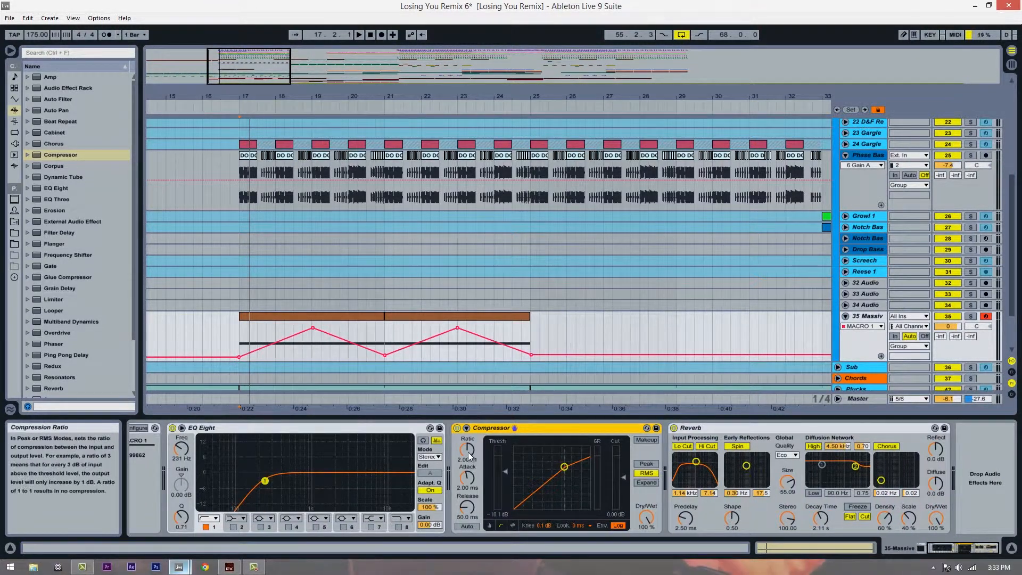
Step: Sidechain the Compressor to the Phase Bass track, with an inf:1 ratio and a -12.7 dB threshold
{"action": "left_click", "coordinate": [466, 429]}
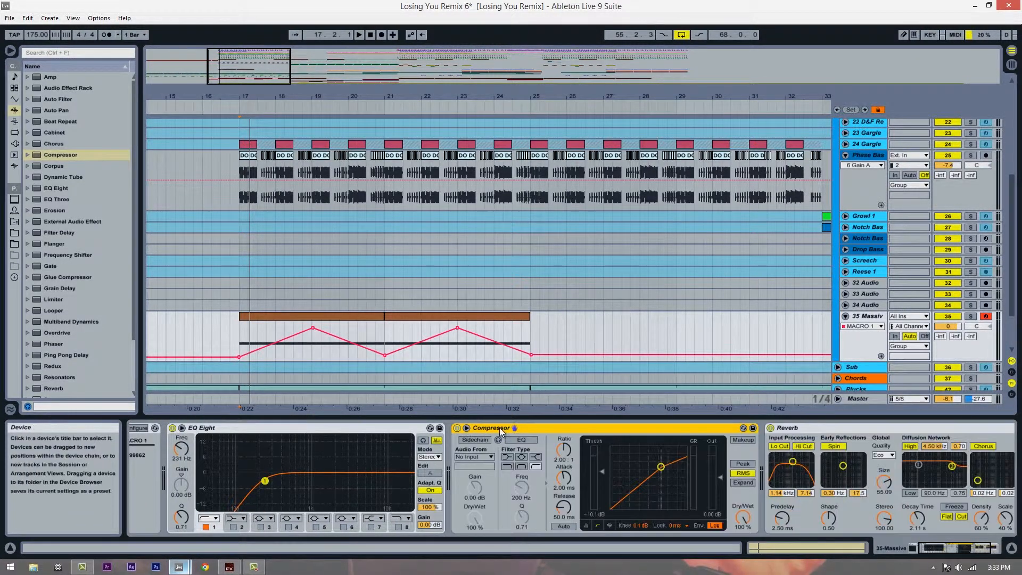
{"action": "left_click", "coordinate": [474, 440]}
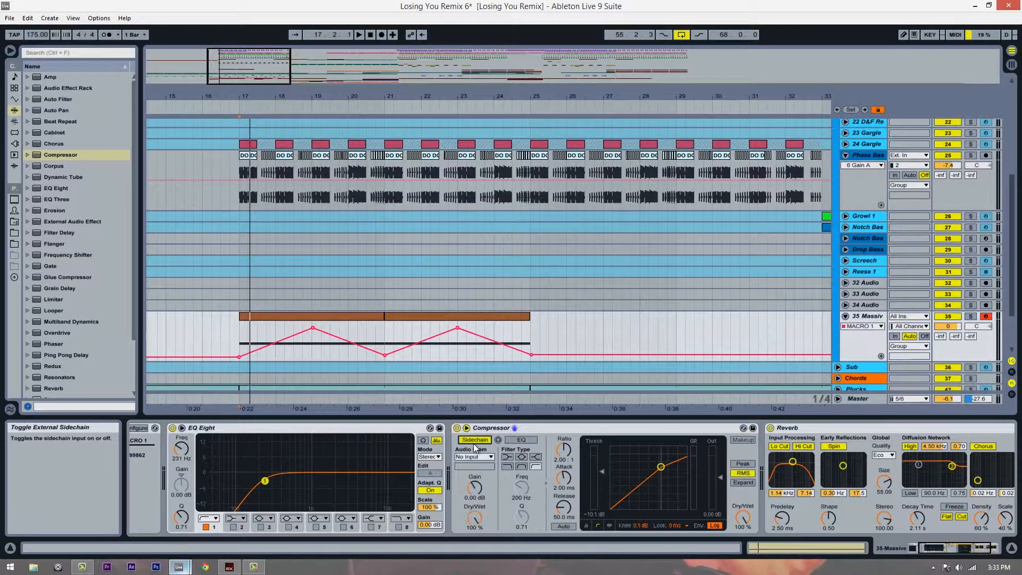
{"action": "left_click", "coordinate": [473, 457]}
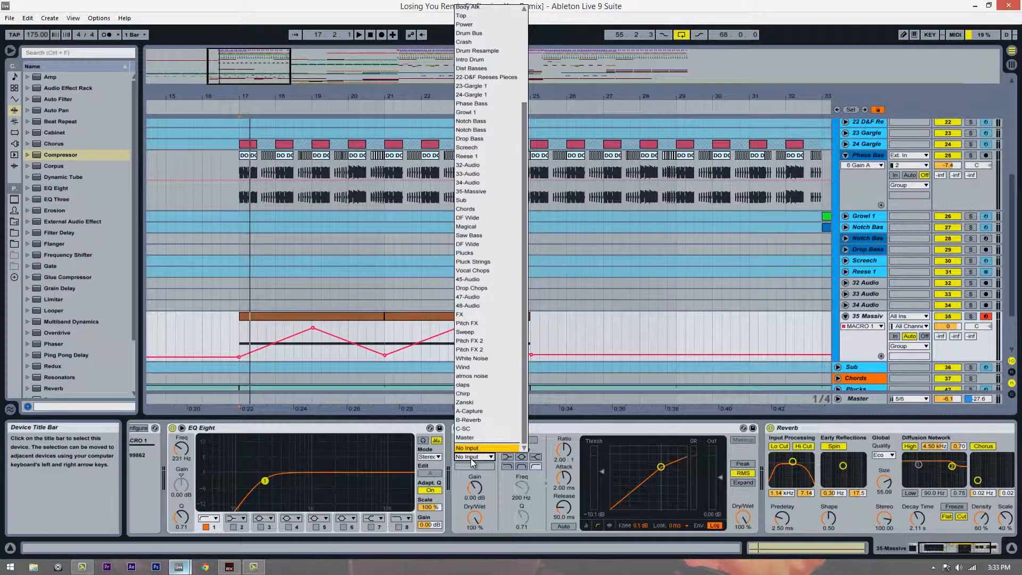
{"action": "left_click", "coordinate": [478, 105]}
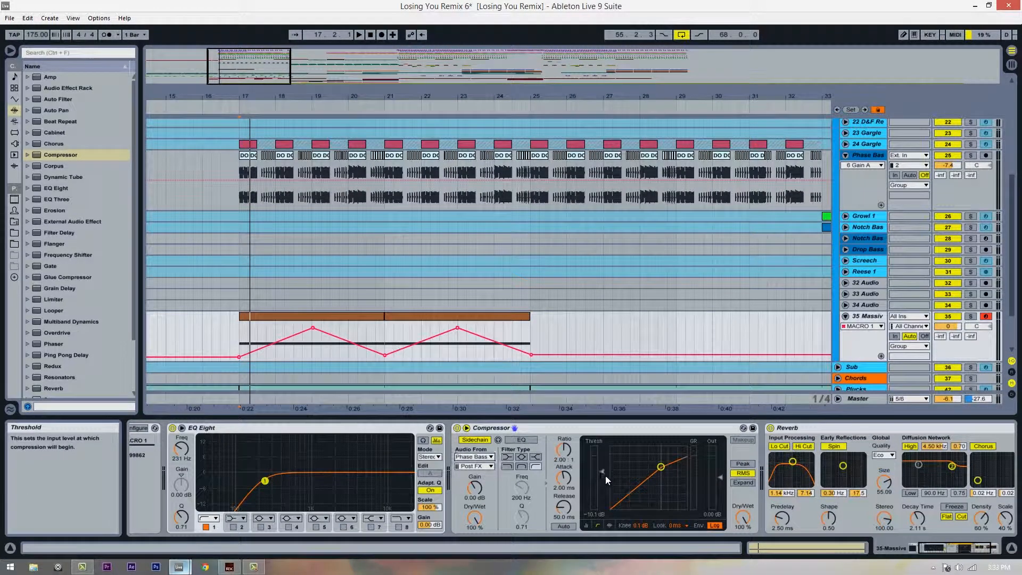
{"action": "left_click_drag", "start_coordinate": [558, 449], "coordinate": [562, 445]}
{"action": "left_click_drag", "start_coordinate": [601, 471], "coordinate": [598, 474]}
Step: Solo the Massive track and, during playback, switch the Compressor to Peak with 0.39 ms attack, 85.7 ms release and -19.6 dB threshold
{"action": "left_click", "coordinate": [970, 315]}
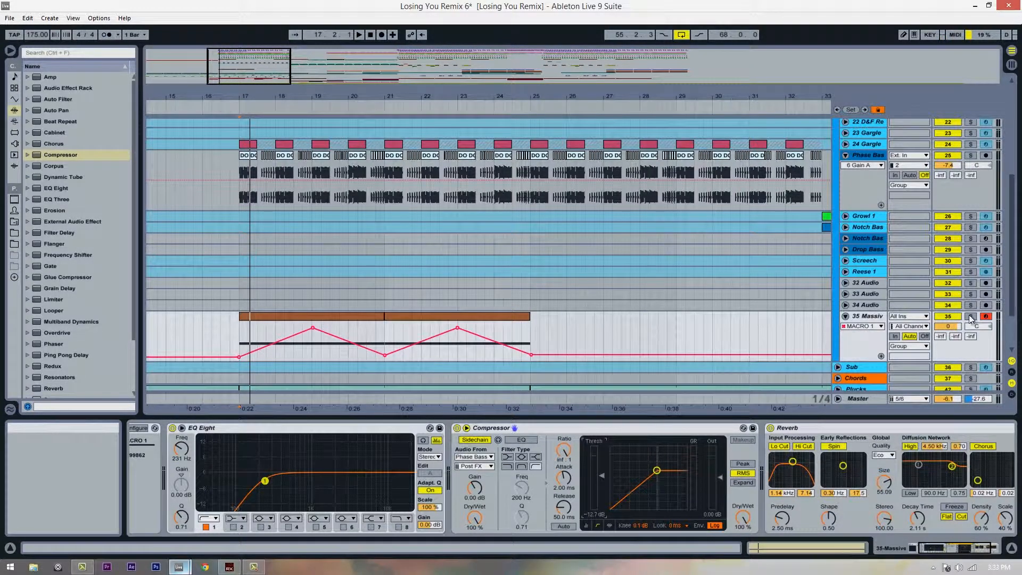
{"action": "key", "text": "space"}
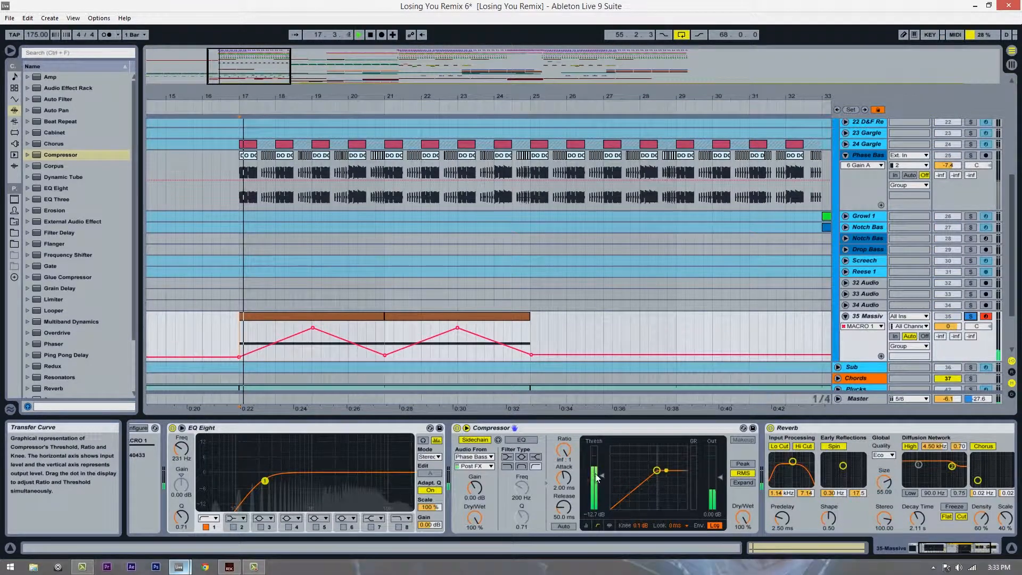
{"action": "left_click_drag", "start_coordinate": [596, 476], "coordinate": [602, 484]}
{"action": "left_click", "coordinate": [743, 464]}
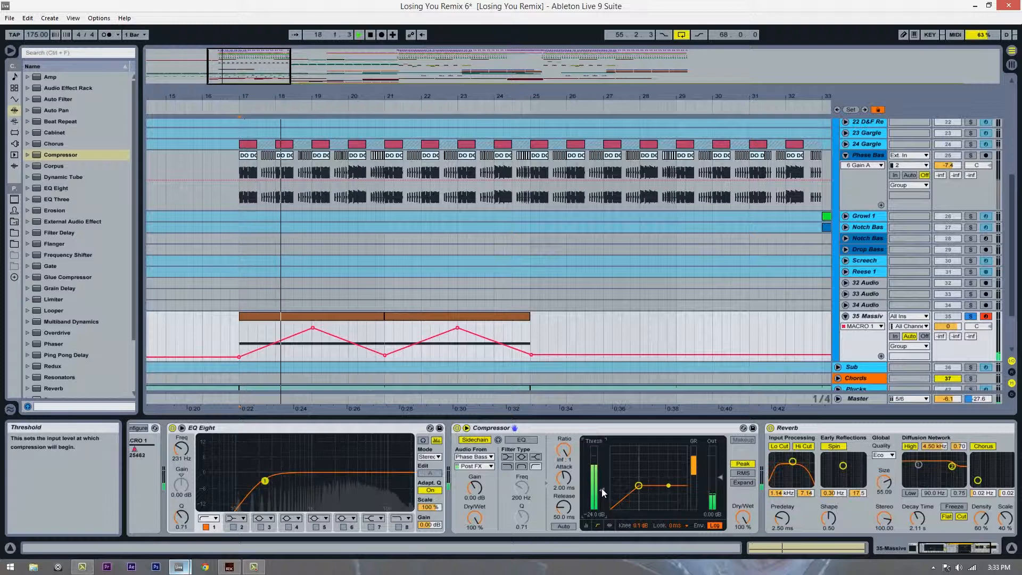
{"action": "left_click_drag", "start_coordinate": [602, 489], "coordinate": [566, 494]}
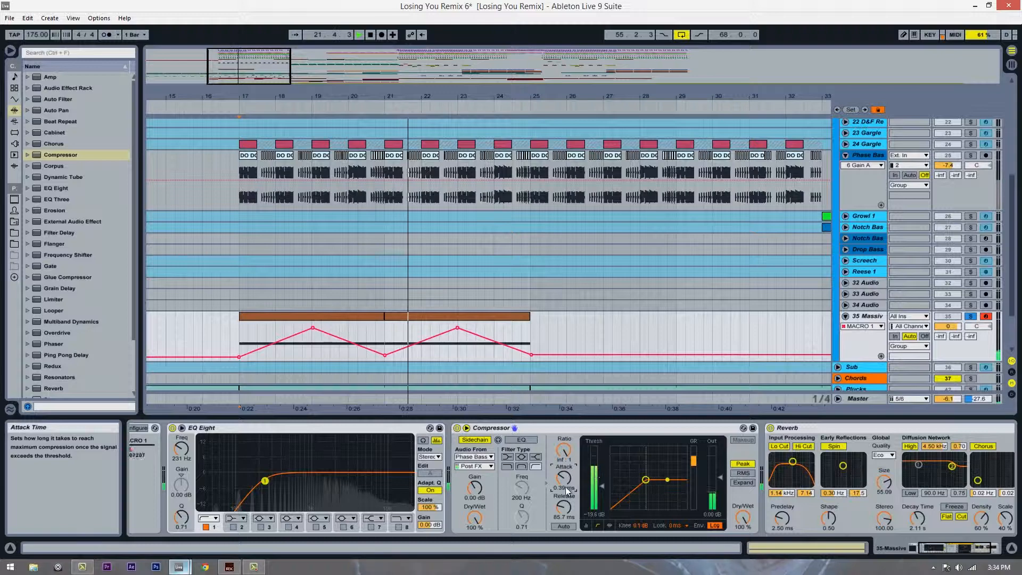
Step: Fine-tune the Compressor's threshold to -15.6 dB during playback, stop and unsolo the Massive track
{"action": "left_click", "coordinate": [600, 488]}
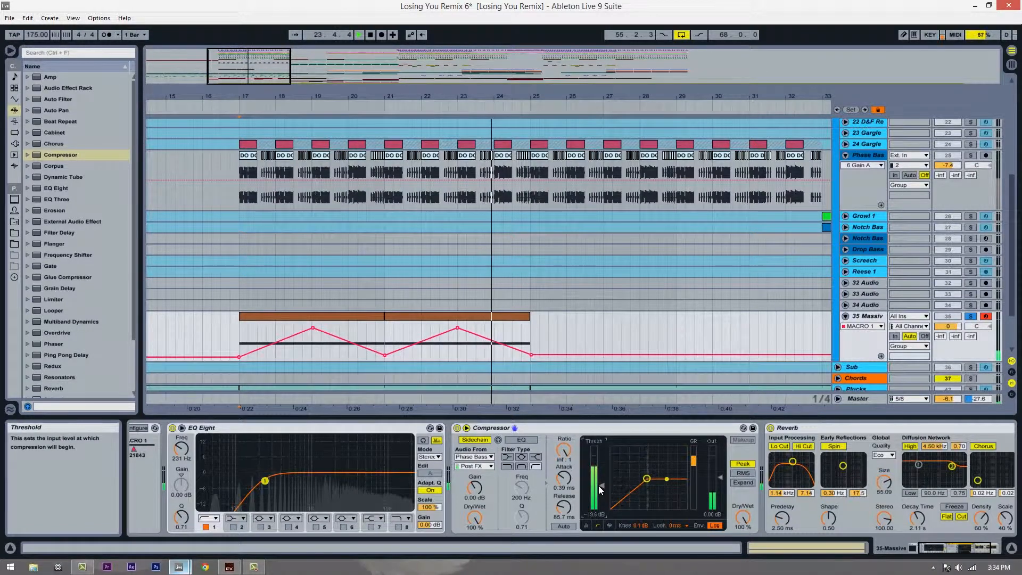
{"action": "left_click_drag", "start_coordinate": [598, 485], "coordinate": [598, 486]}
{"action": "key", "text": "space"}
{"action": "key", "text": "space"}
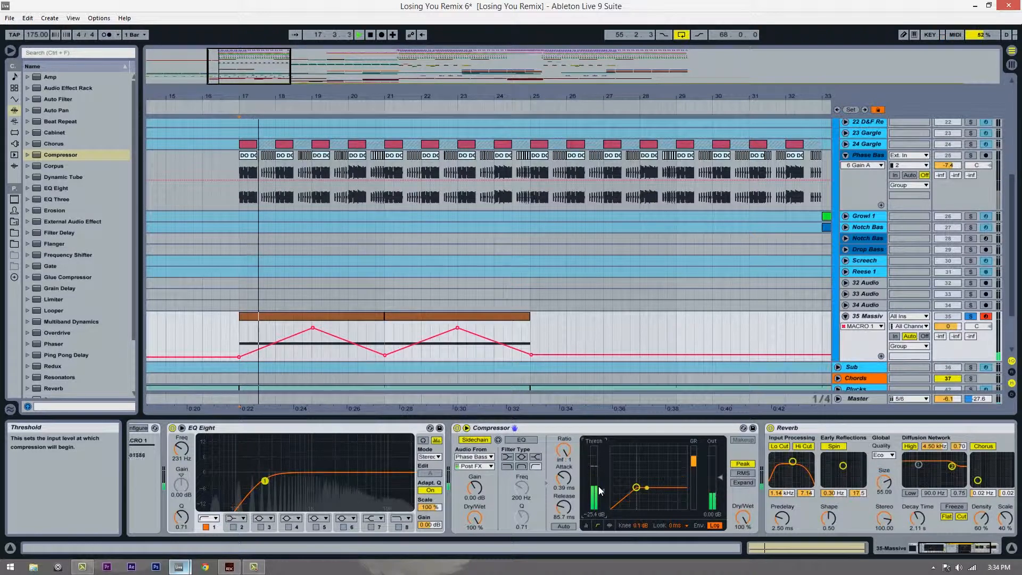
{"action": "left_click_drag", "start_coordinate": [599, 489], "coordinate": [596, 467]}
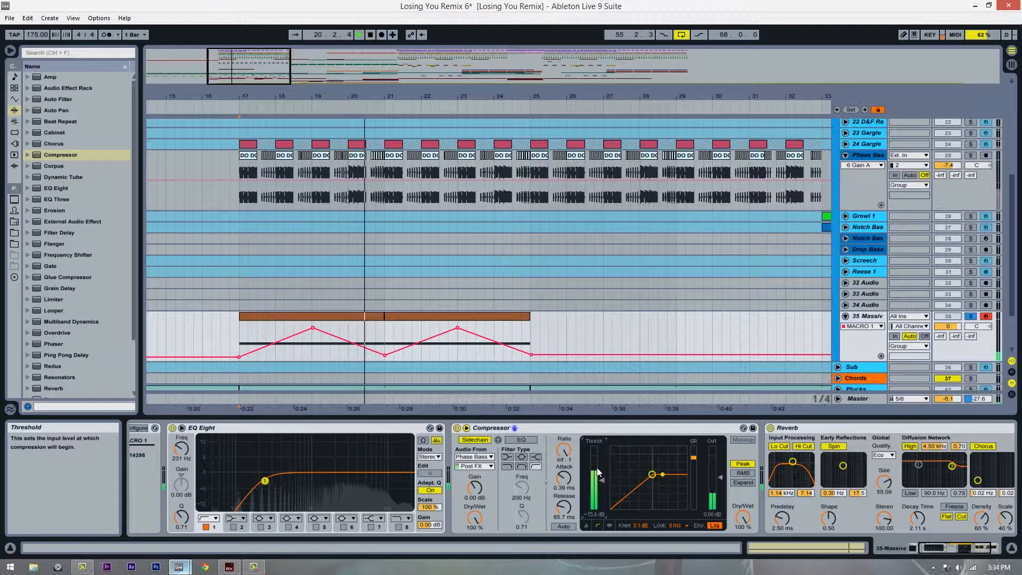
{"action": "key", "text": "space"}
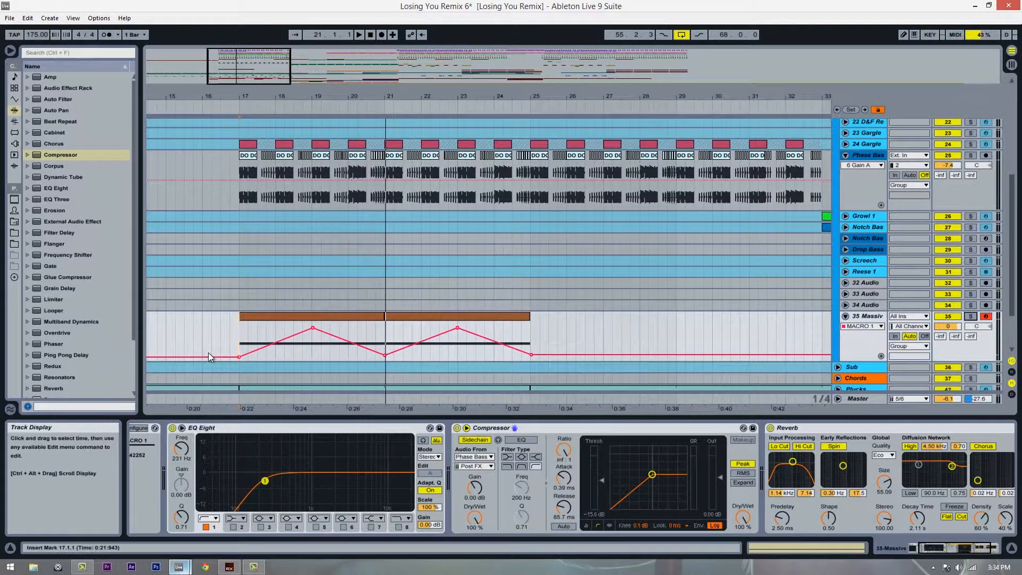
{"action": "left_click", "coordinate": [242, 330]}
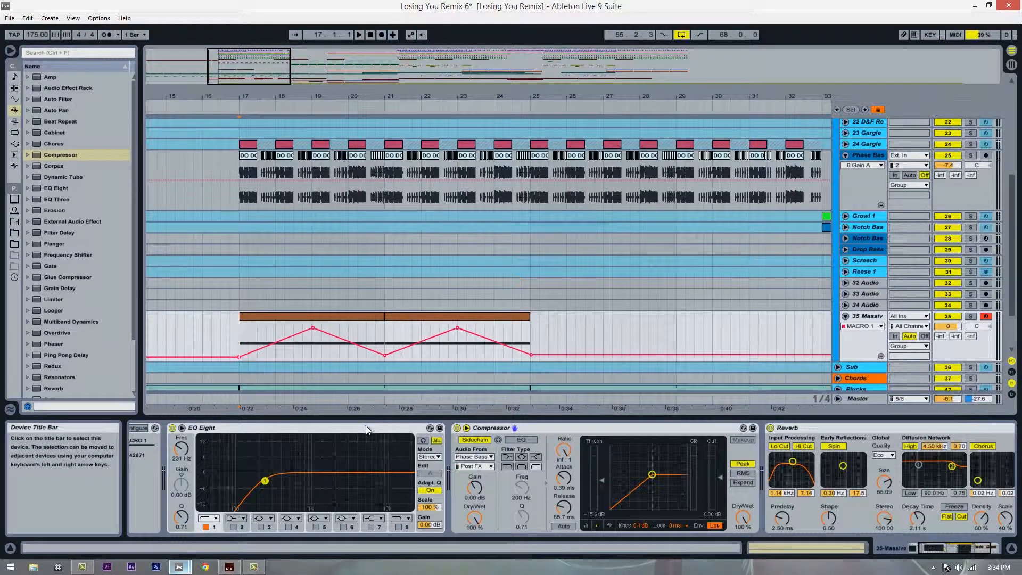
Step: Collapse the EQ Eight device and play the full mix from bar 16
{"action": "left_click_drag", "start_coordinate": [325, 434], "coordinate": [643, 434]}
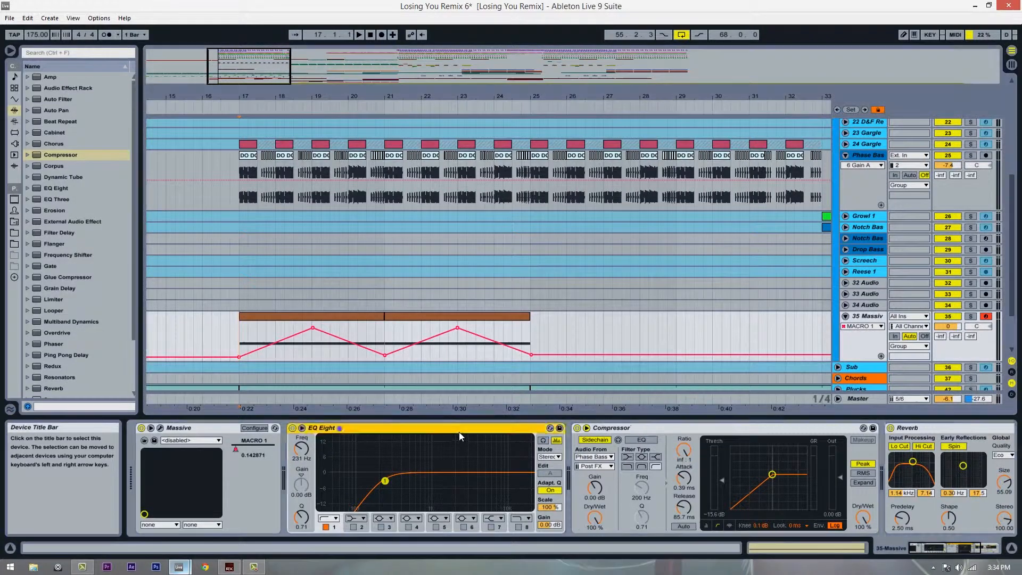
{"action": "double_click", "coordinate": [463, 429]}
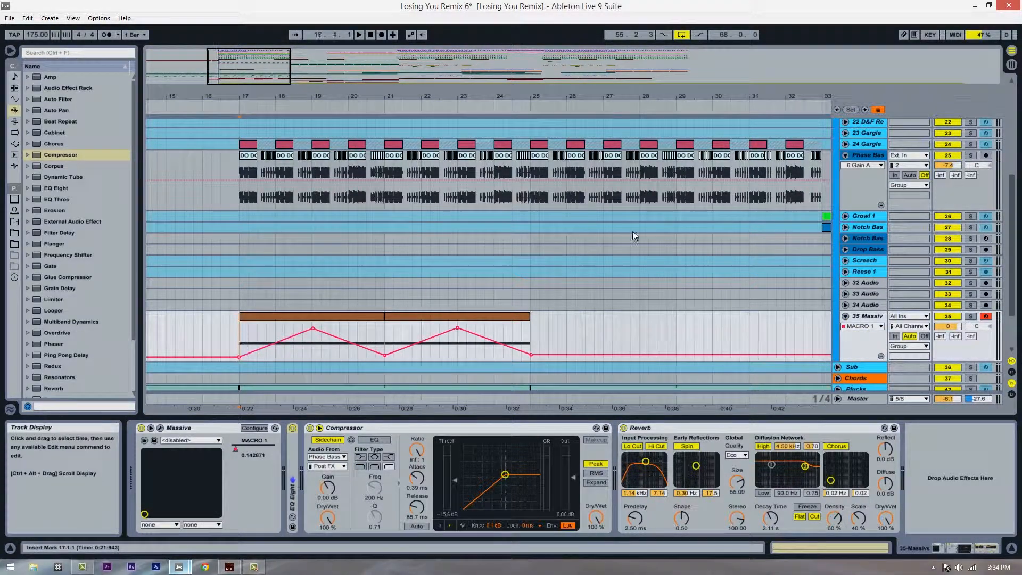
{"action": "left_click", "coordinate": [203, 336]}
{"action": "key", "text": "space"}
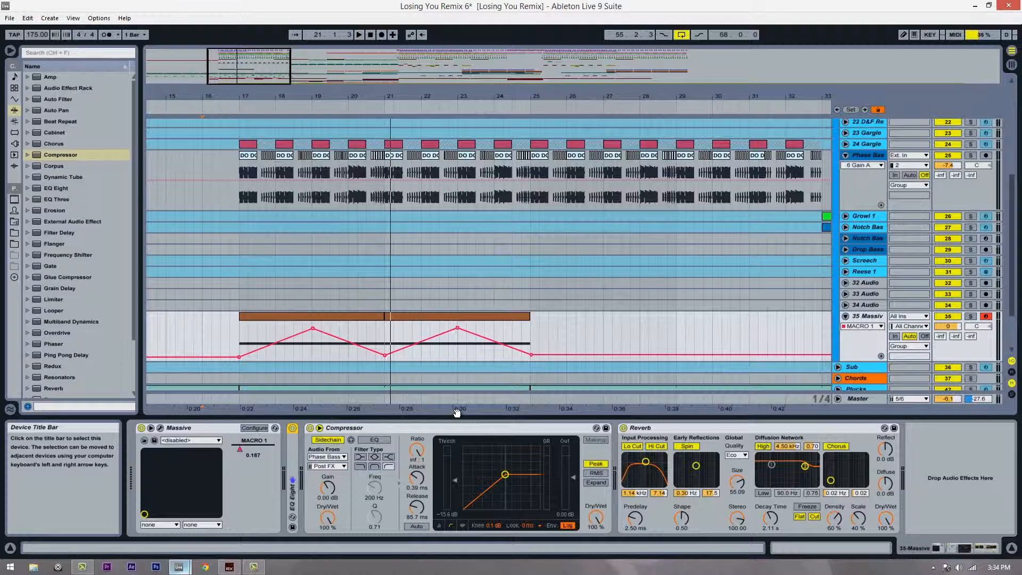
Step: Set the Reverb's Dry/Wet to 91% and the Massive track's volume to 2.1 dB, and play from bar 17
{"action": "left_click_drag", "start_coordinate": [891, 522], "coordinate": [891, 525]}
{"action": "mouse_move", "coordinate": [948, 327]}
{"action": "left_mouse_down"}
{"action": "mouse_move", "coordinate": [953, 308]}
{"action": "mouse_move", "coordinate": [947, 329]}
{"action": "left_mouse_up"}
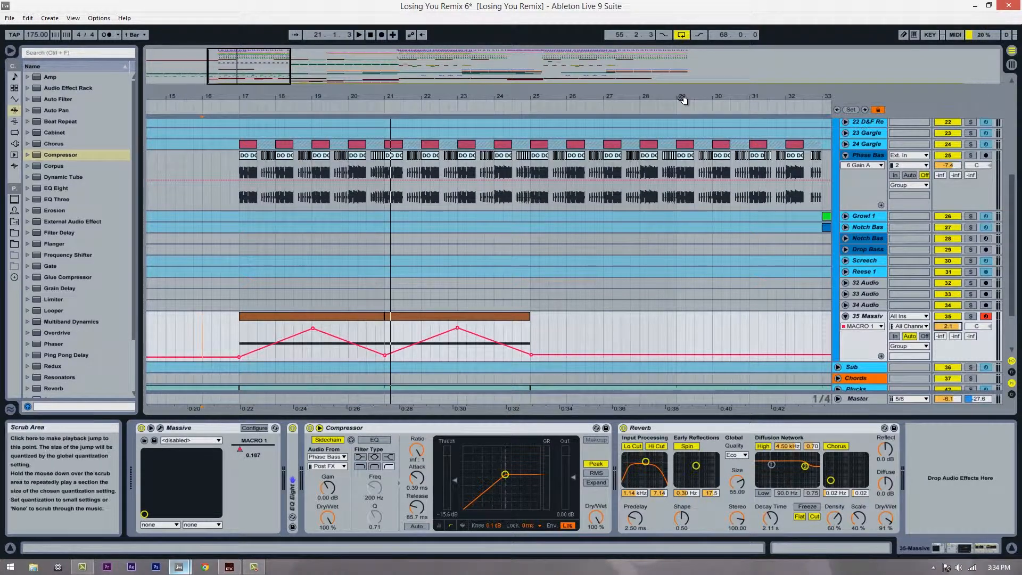
{"action": "left_click_drag", "start_coordinate": [685, 98], "coordinate": [798, 109]}
{"action": "left_click", "coordinate": [390, 330]}
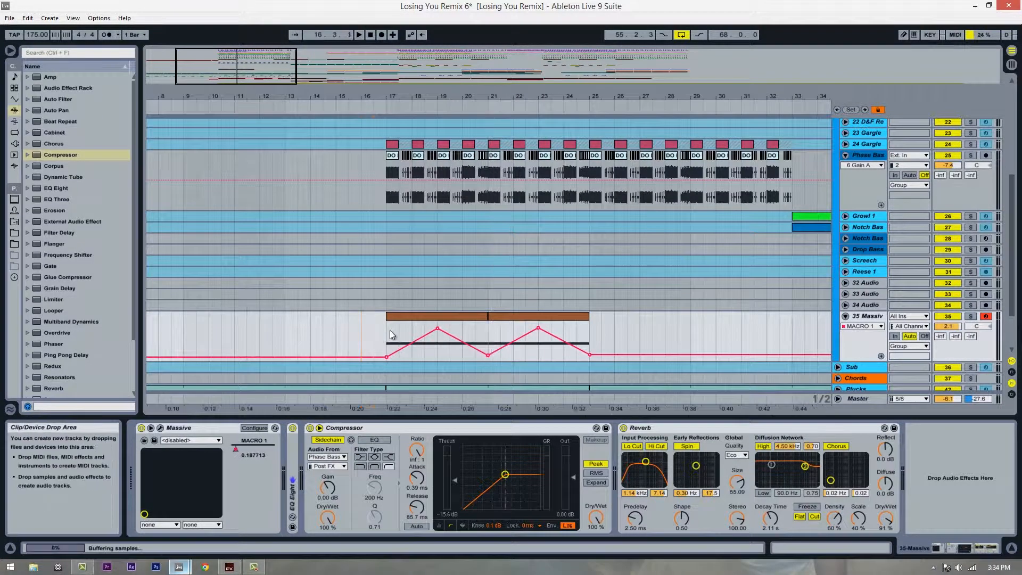
{"action": "key", "text": "space"}
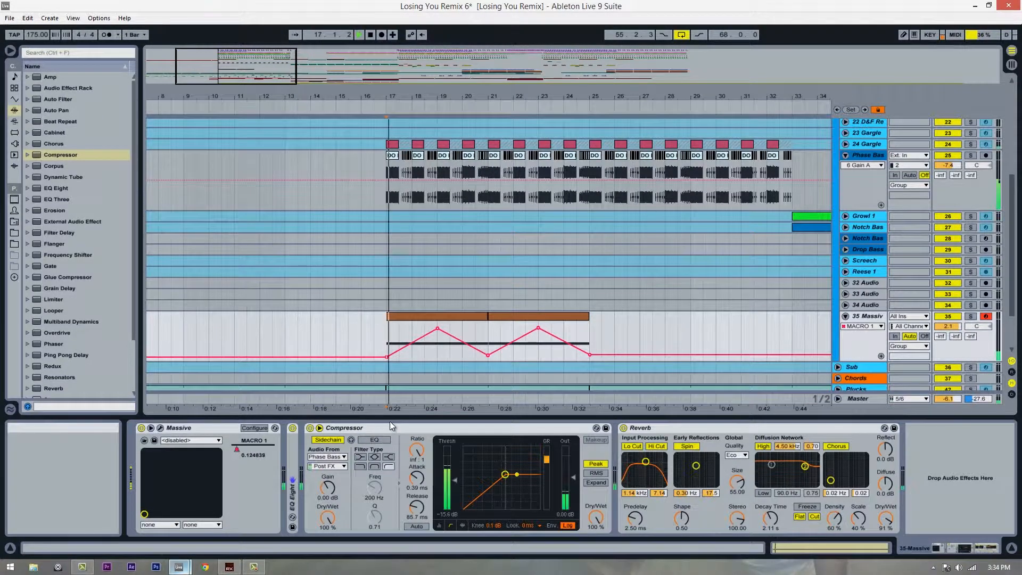
{"action": "key", "text": "space"}
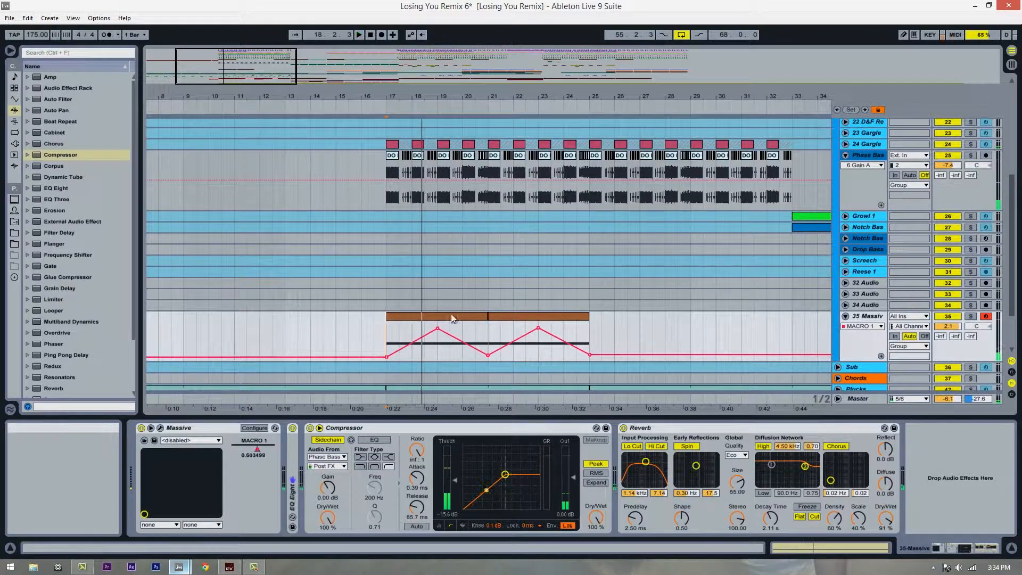
Step: Play the mix from shortly before bar 17 and lower the Massive track's volume to -3.6 dB
{"action": "left_click", "coordinate": [350, 337]}
{"action": "key", "text": "space"}
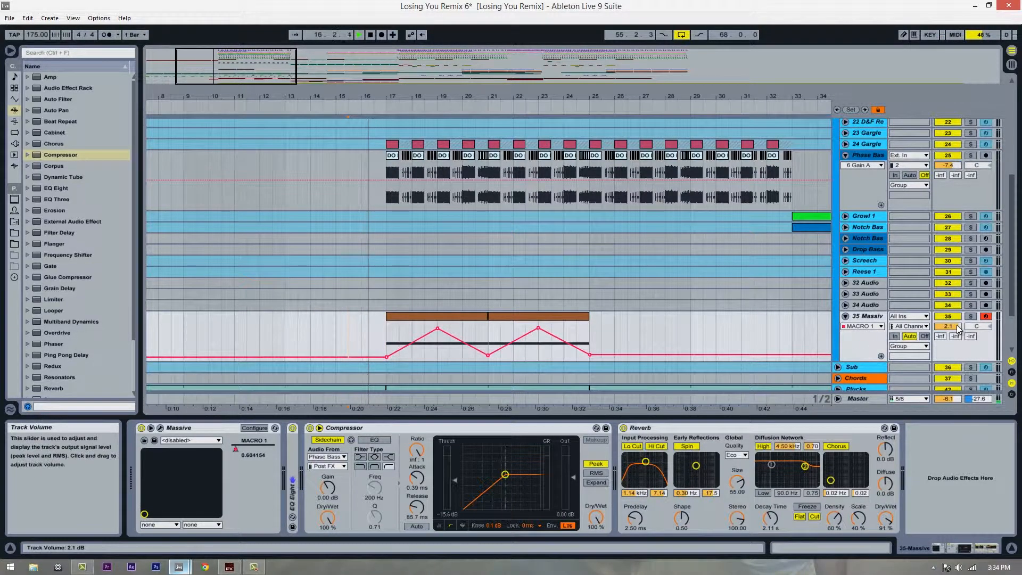
{"action": "mouse_move", "coordinate": [957, 321]}
{"action": "left_mouse_down"}
{"action": "mouse_move", "coordinate": [949, 350]}
{"action": "mouse_move", "coordinate": [949, 323]}
{"action": "left_mouse_up"}
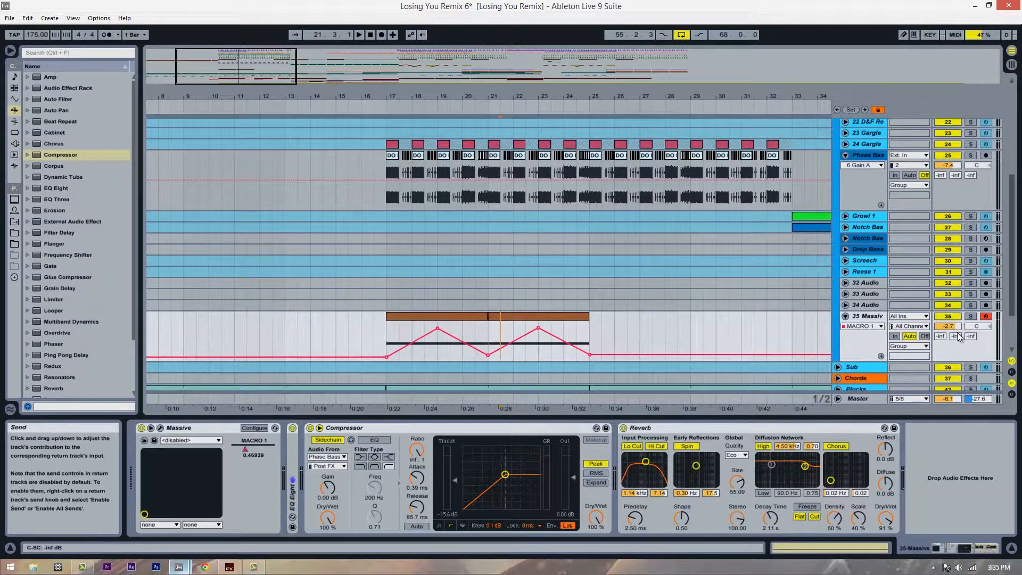
{"action": "left_click_drag", "start_coordinate": [944, 327], "coordinate": [945, 333]}
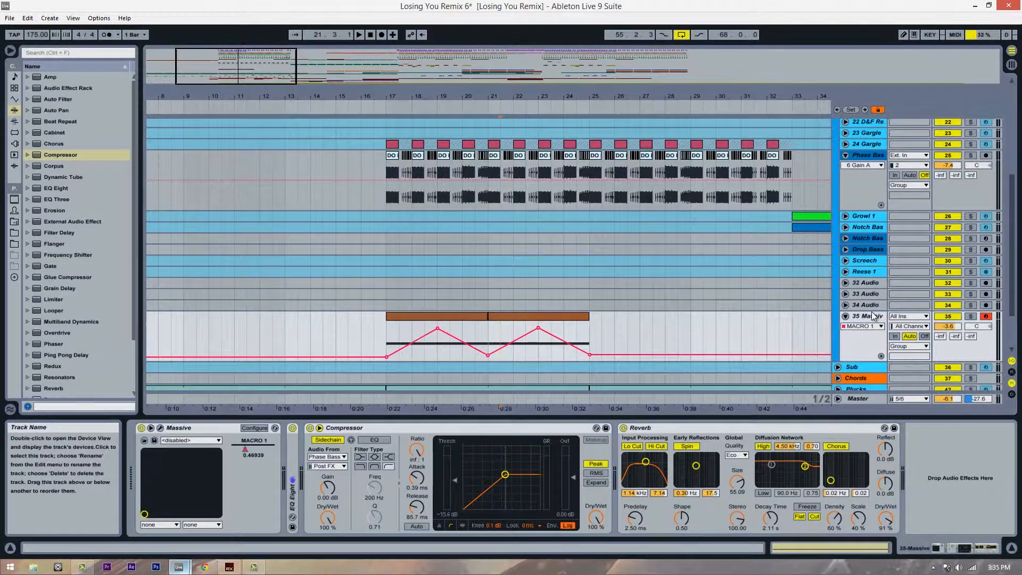
Step: Expand EQ Eight, raise its low-cut frequency to 330 Hz and set the Massive track's volume to -4.0 dB
{"action": "double_click", "coordinate": [292, 467]}
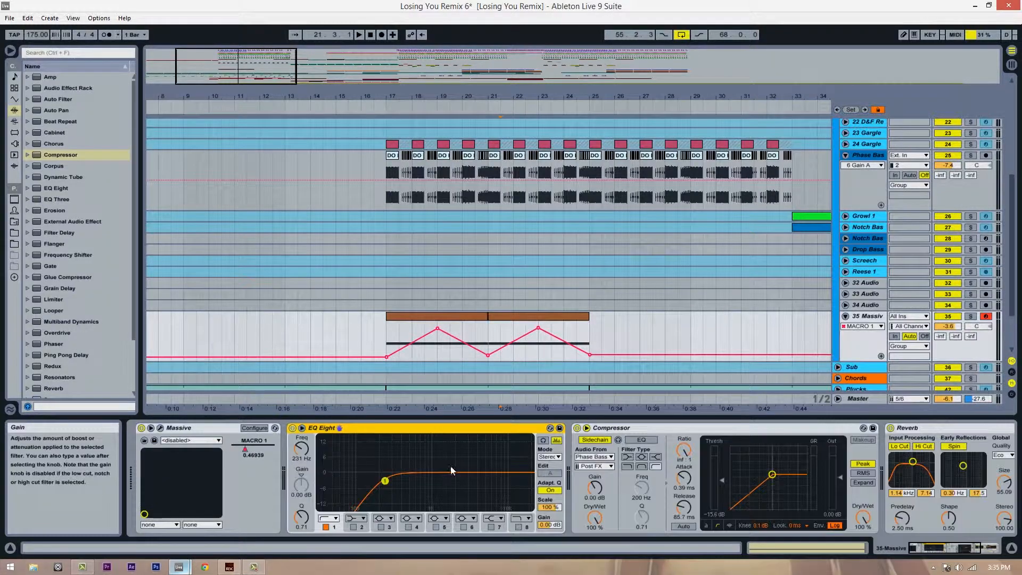
{"action": "left_click", "coordinate": [299, 450]}
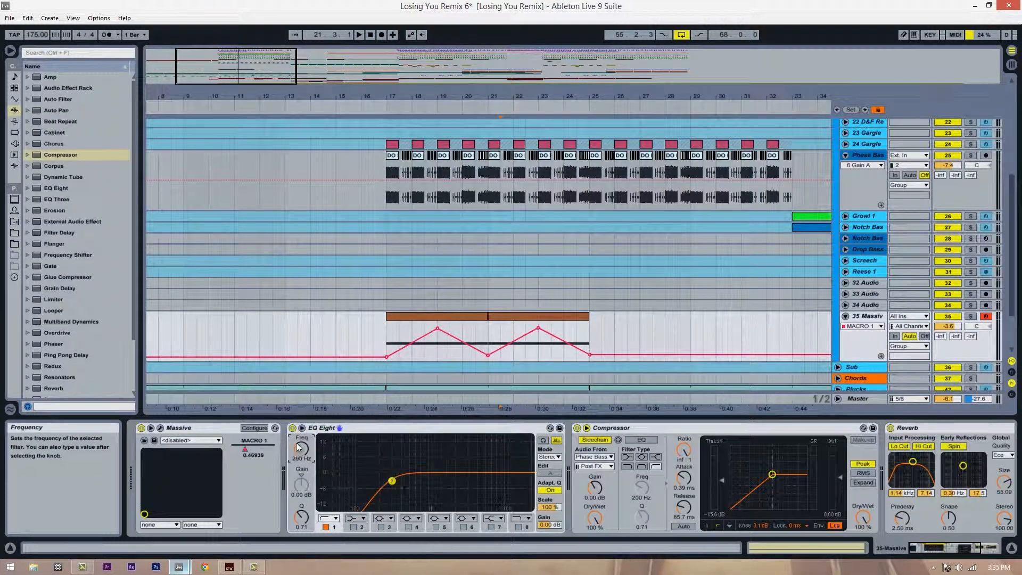
{"action": "left_click", "coordinate": [378, 328]}
{"action": "scroll", "coordinate": [404, 314], "scroll_direction": "down", "scroll_amount": 2}
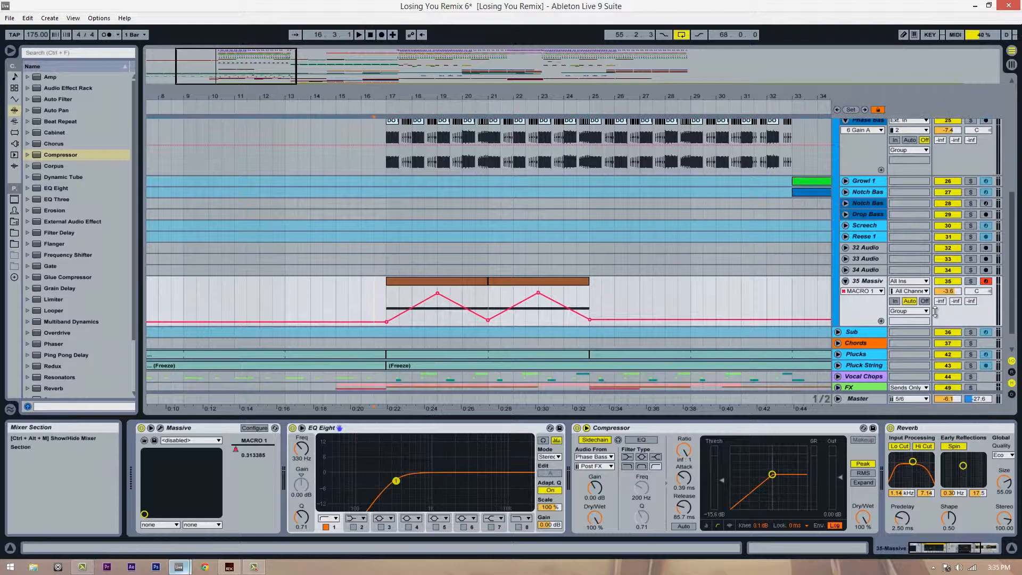
{"action": "left_click_drag", "start_coordinate": [947, 293], "coordinate": [947, 295]}
Step: Place the insert marker at the start of bar 17 on the Massive track
{"action": "left_click_drag", "start_coordinate": [506, 101], "coordinate": [396, 99]}
{"action": "left_click", "coordinate": [279, 295]}
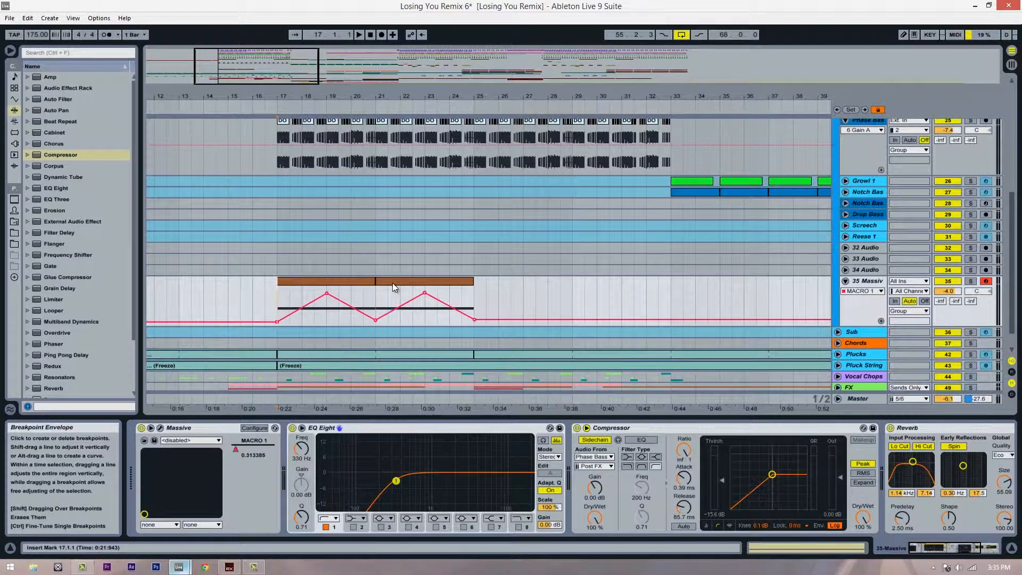
{"action": "scroll", "coordinate": [408, 318], "scroll_direction": "up", "scroll_amount": 2}
{"action": "scroll", "coordinate": [409, 319], "scroll_direction": "down", "scroll_amount": 2}
{"action": "scroll", "coordinate": [407, 318], "scroll_direction": "down", "scroll_amount": 1}
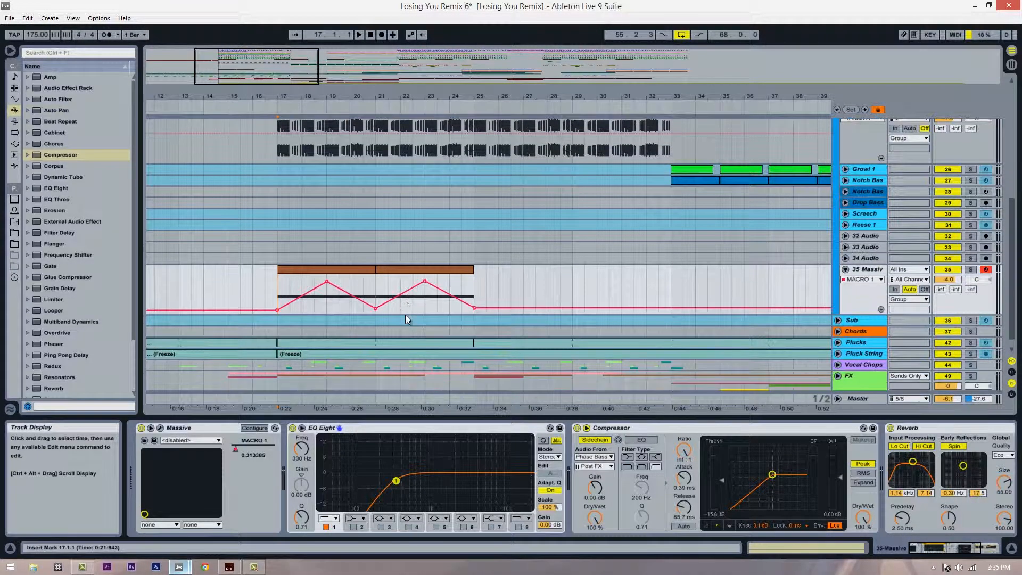